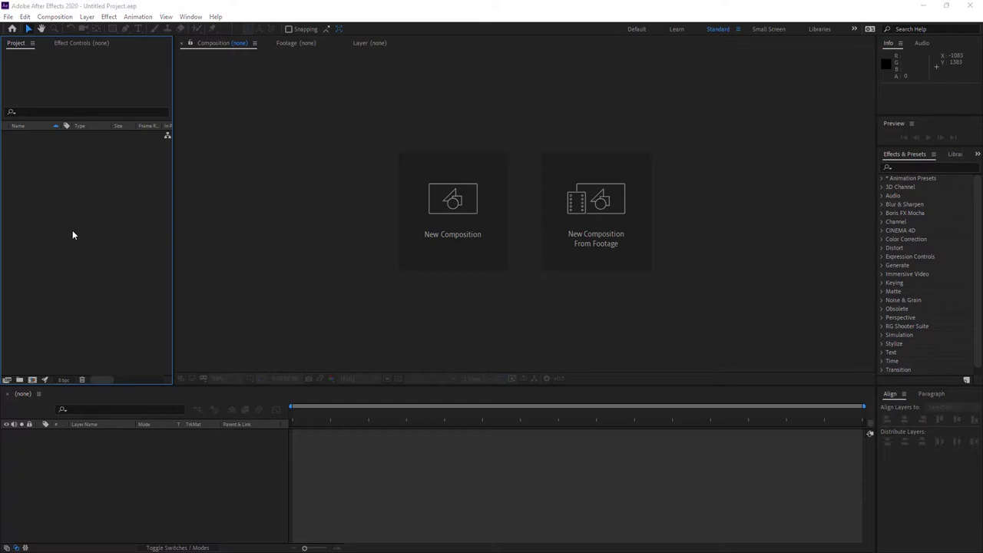
Browse the import window to the CASSETTE ANIMATION folder on the F: drive
double_click(72, 235)
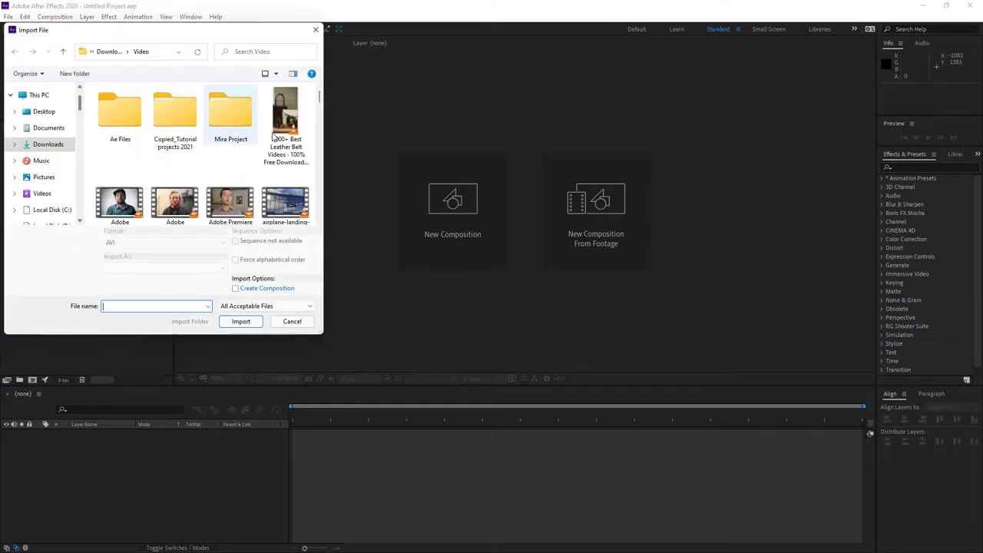
scroll(60, 191, down, 2)
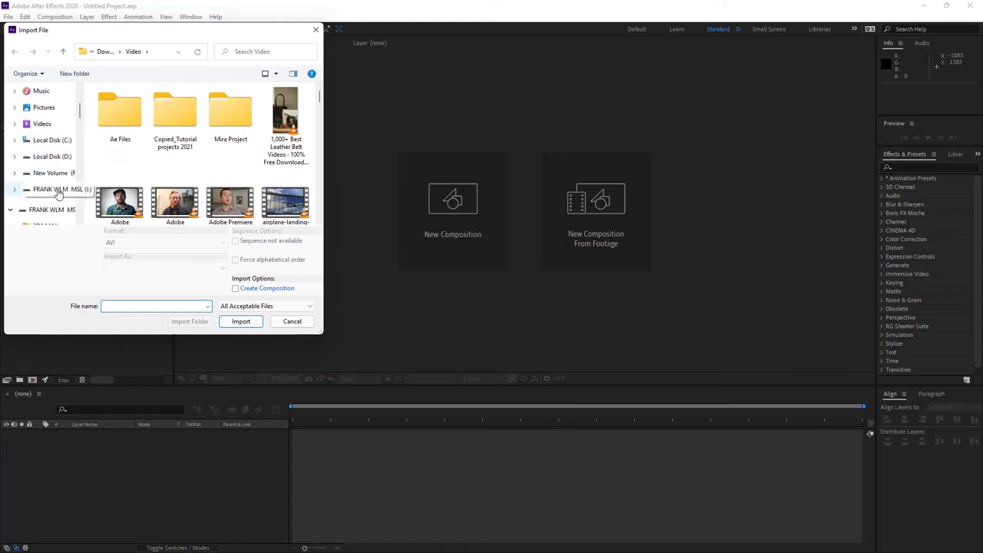
click(65, 173)
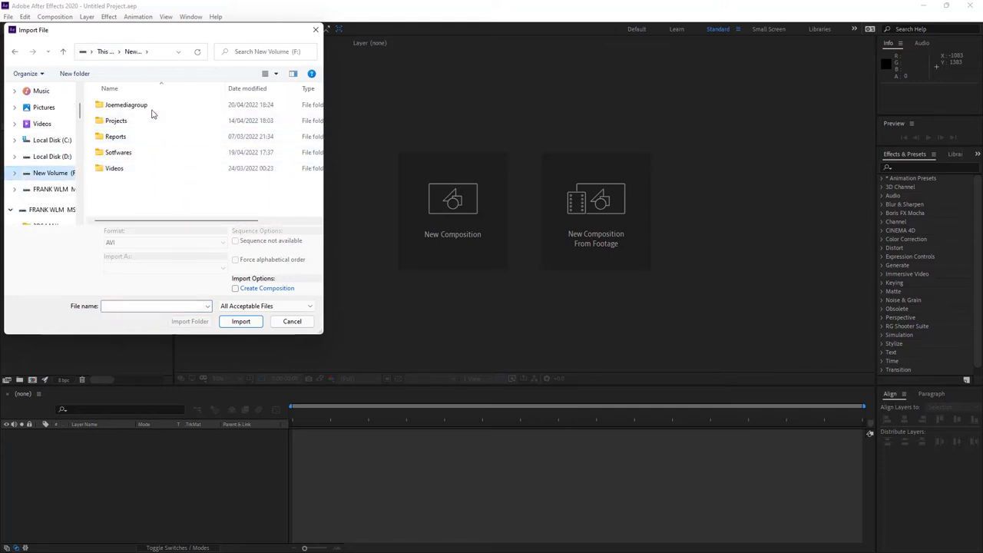
double_click(151, 111)
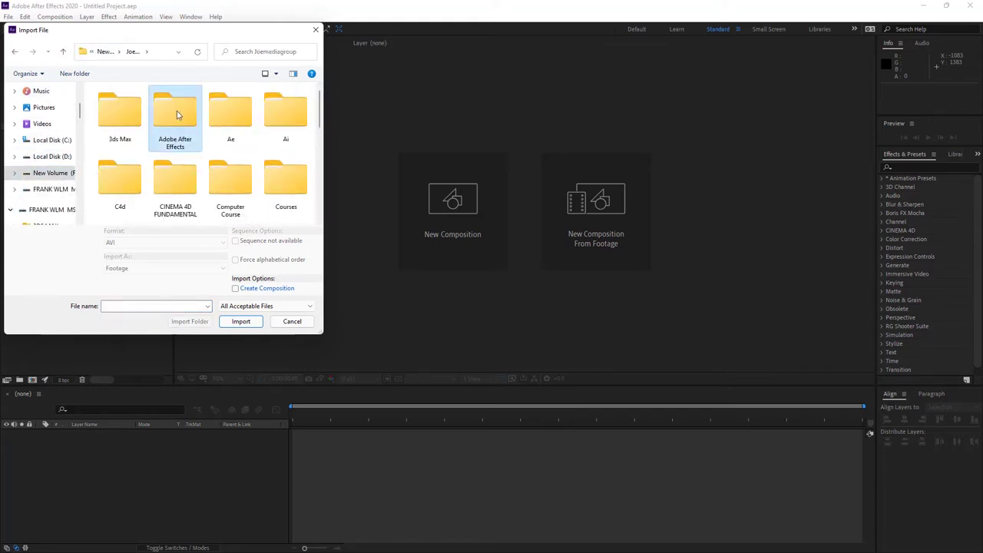
double_click(176, 115)
double_click(225, 129)
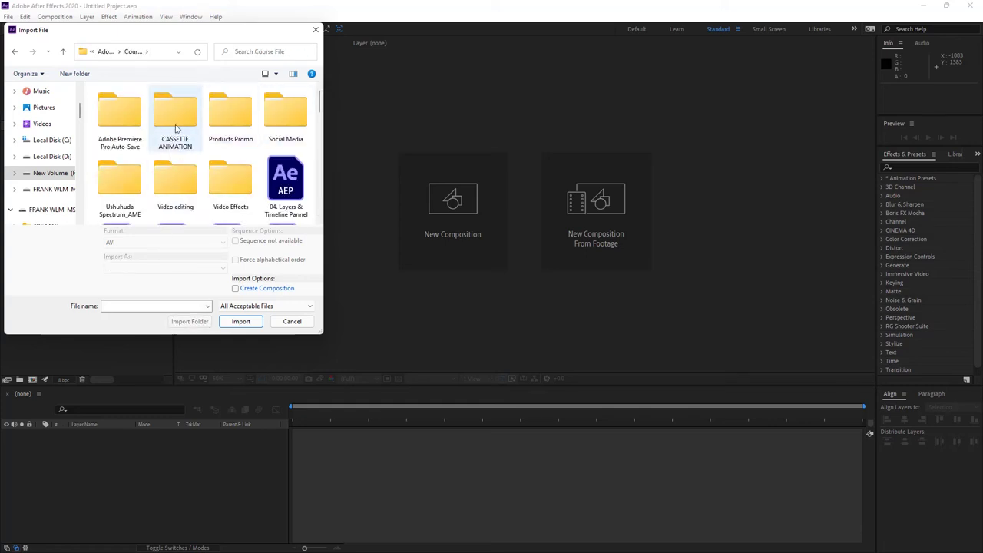
double_click(175, 129)
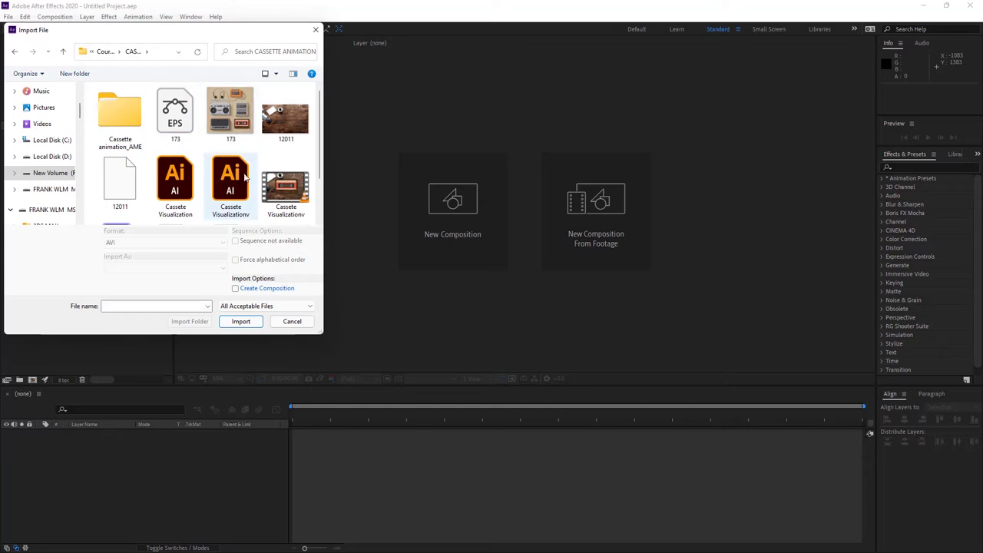
scroll(246, 177, down, 1)
Import the Cassete Visualizationv Illustrator file as Composition - Retain Layer Sizes
click(239, 130)
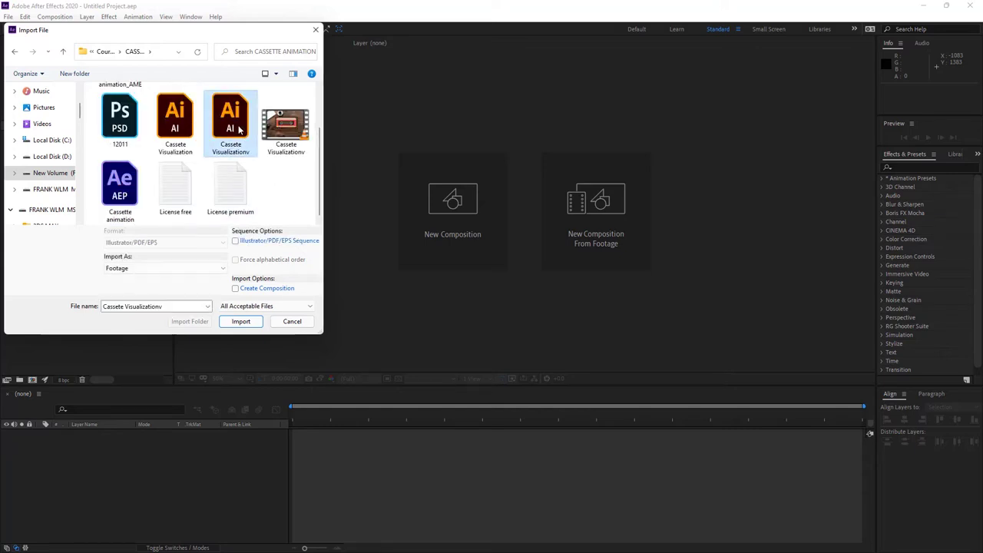
scroll(240, 135, up, 1)
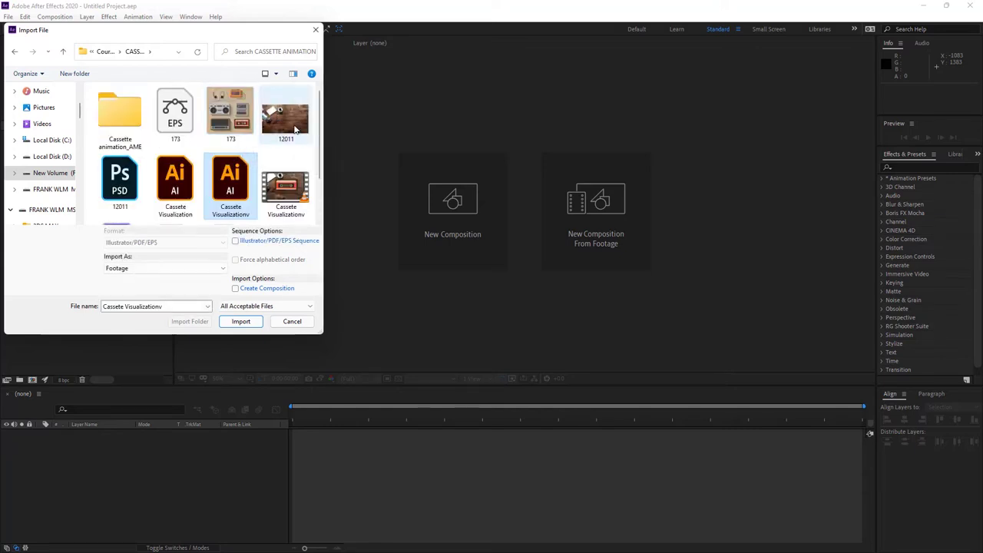
double_click(234, 175)
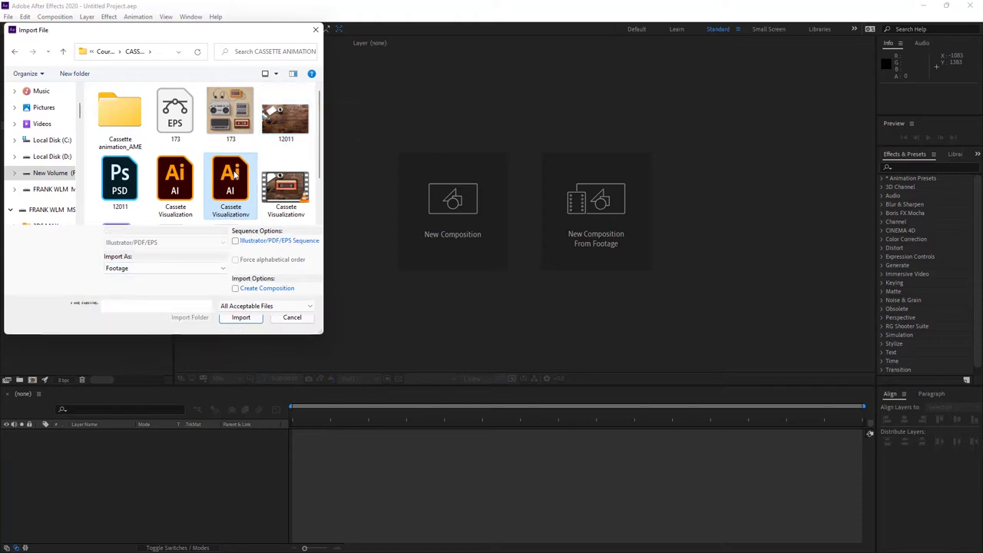
click(148, 267)
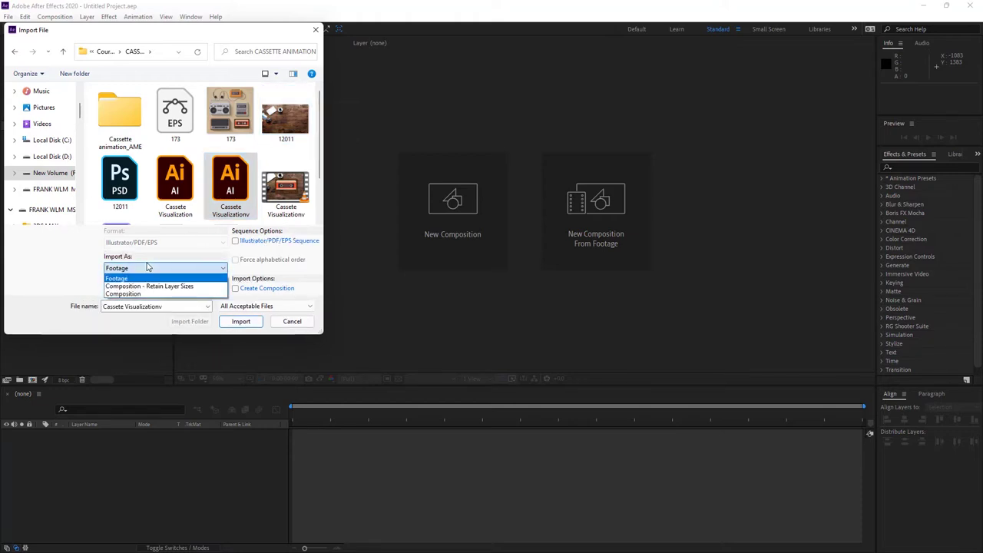
click(168, 286)
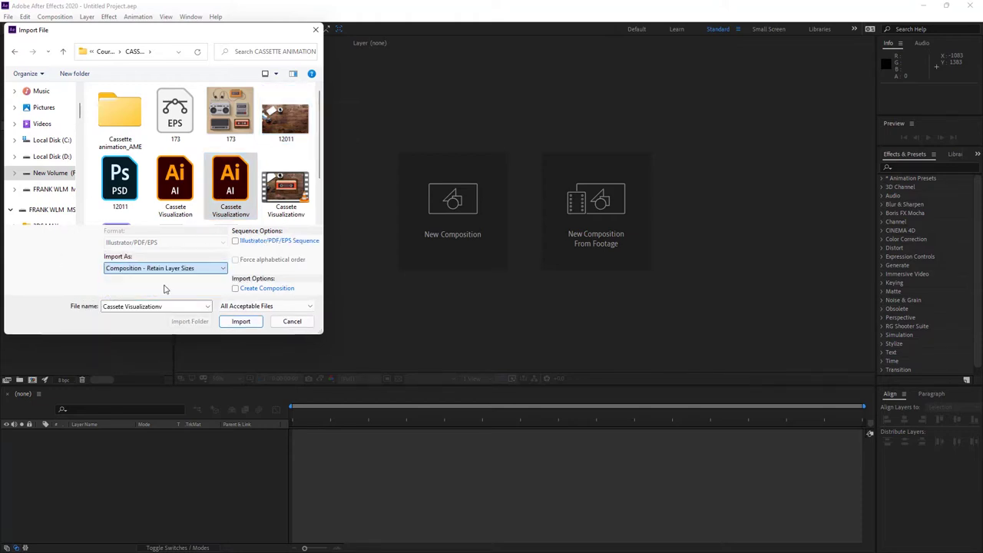
click(231, 325)
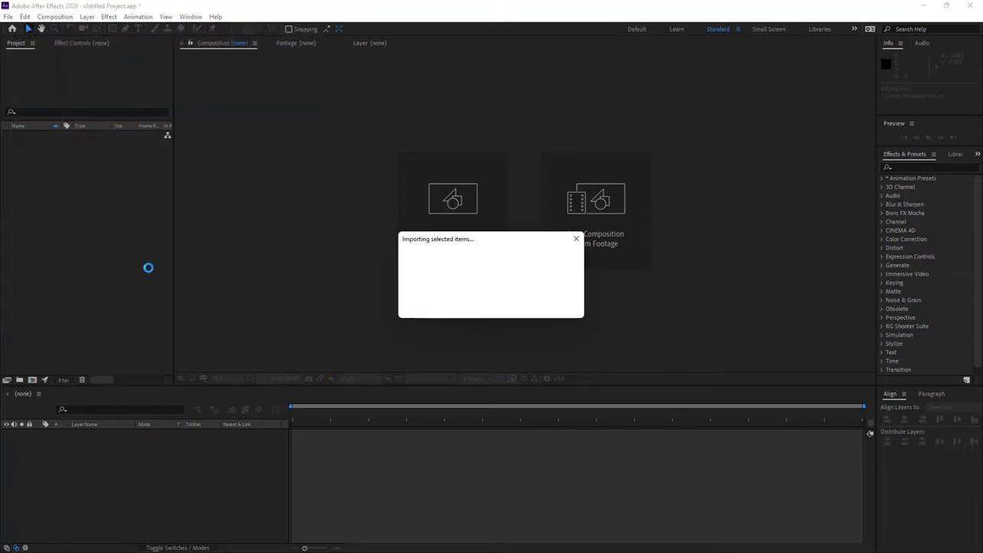
Import 12011.jpg and open the Cassete Visualizationv composition in the timeline
double_click(104, 258)
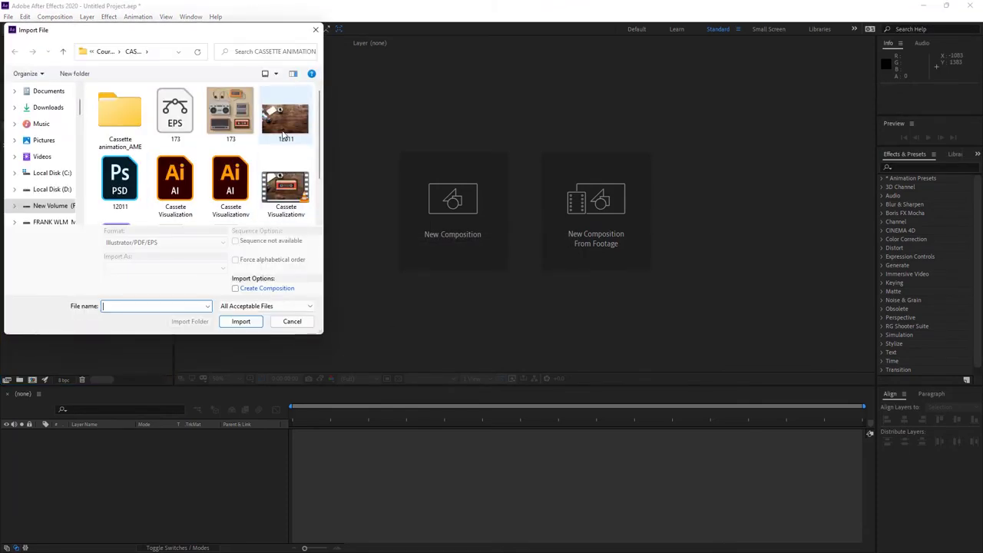
click(241, 321)
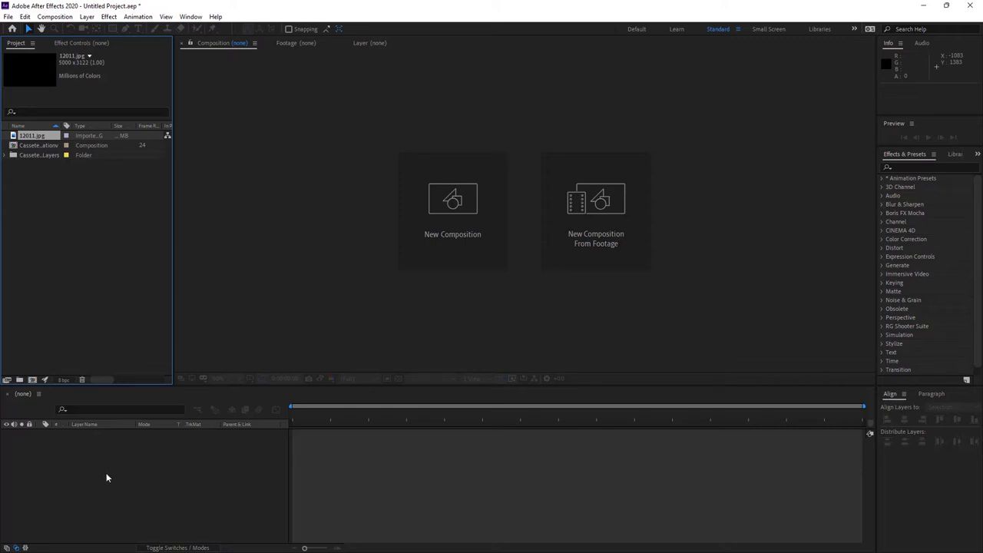
drag(106, 477, 128, 458)
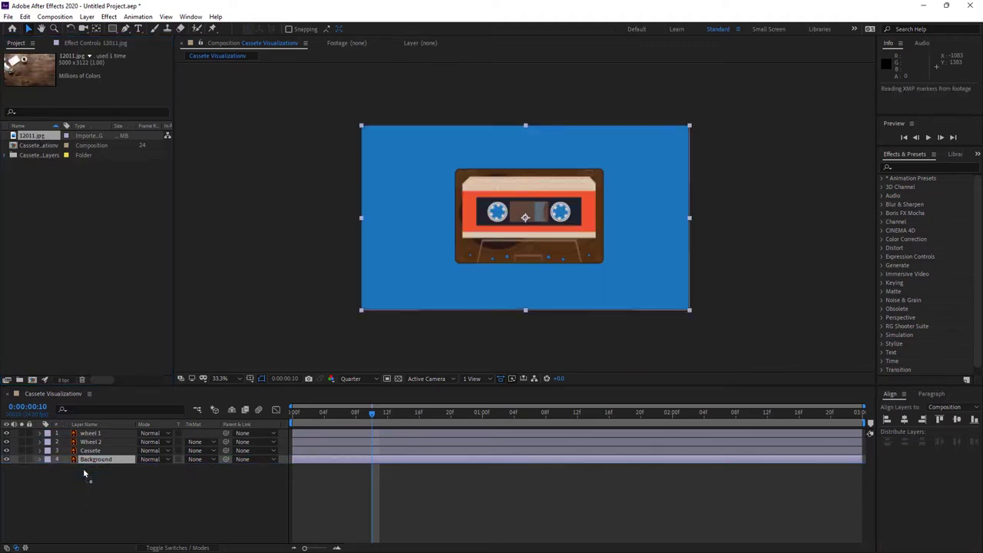
Add 12011.jpg below Background, hide Background, and scale the photo to 40%
drag(85, 474, 86, 472)
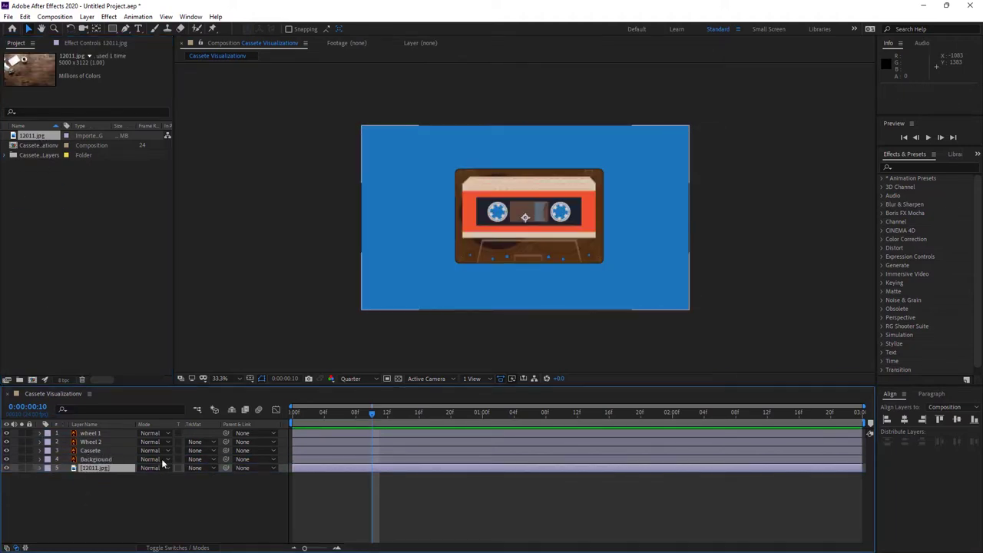
click(92, 460)
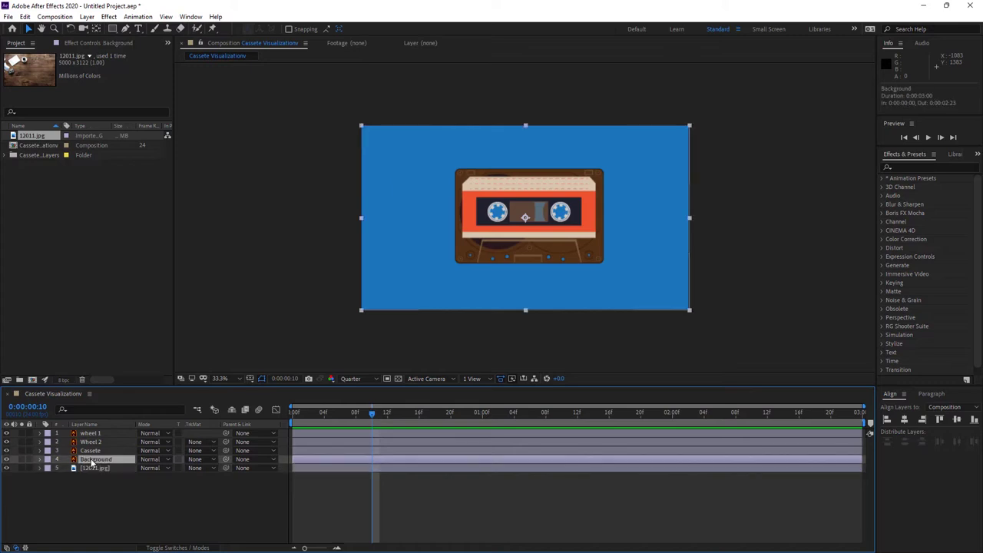
click(6, 459)
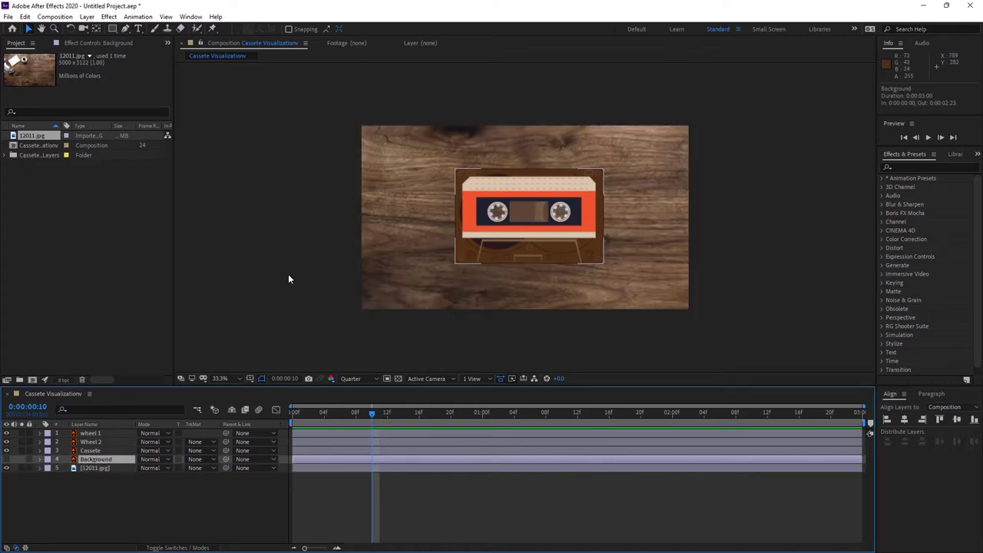
click(102, 468)
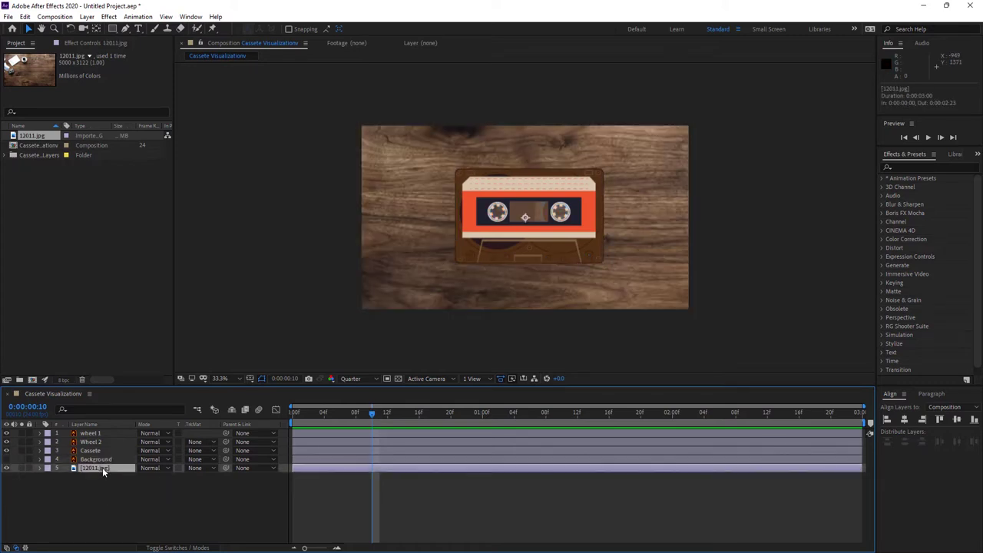
key(s)
key(comma)
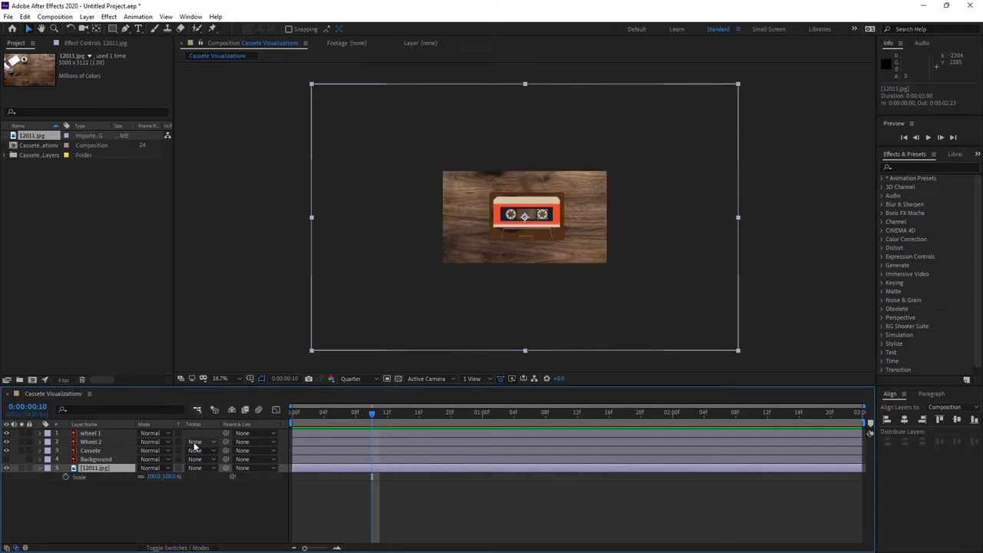
drag(152, 476, 123, 476)
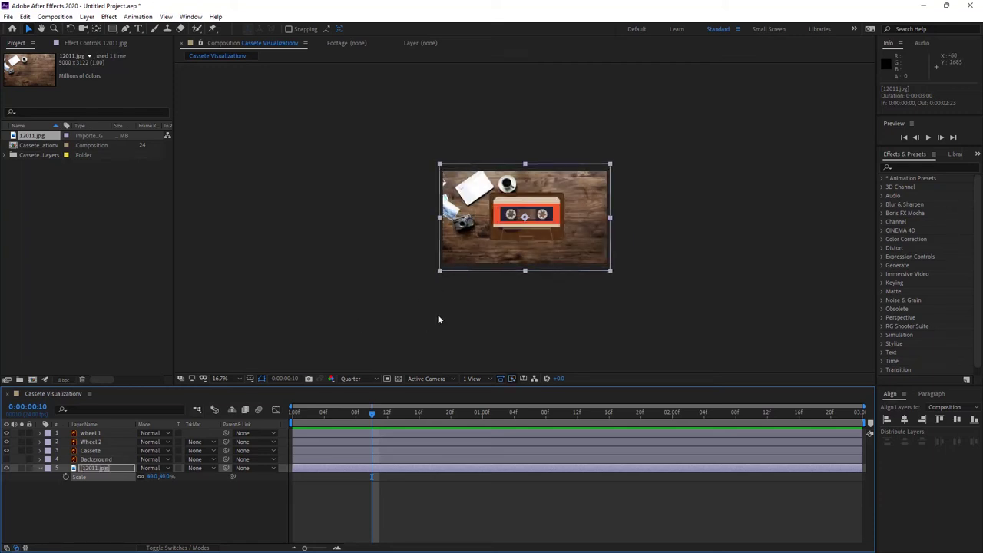
Nudge the photo's position, reset the viewer to 33.3%, and hide the photo layer
key(Up)
key(Up)
key(Up)
key(Up)
key(Up)
key(Up)
key(Up)
key(Up)
key(Up)
key(Up)
key(Up)
key(Up)
key(Up)
key(Up)
key(Up)
key(Up)
key(Up)
key(Up)
key(Up)
key(Up)
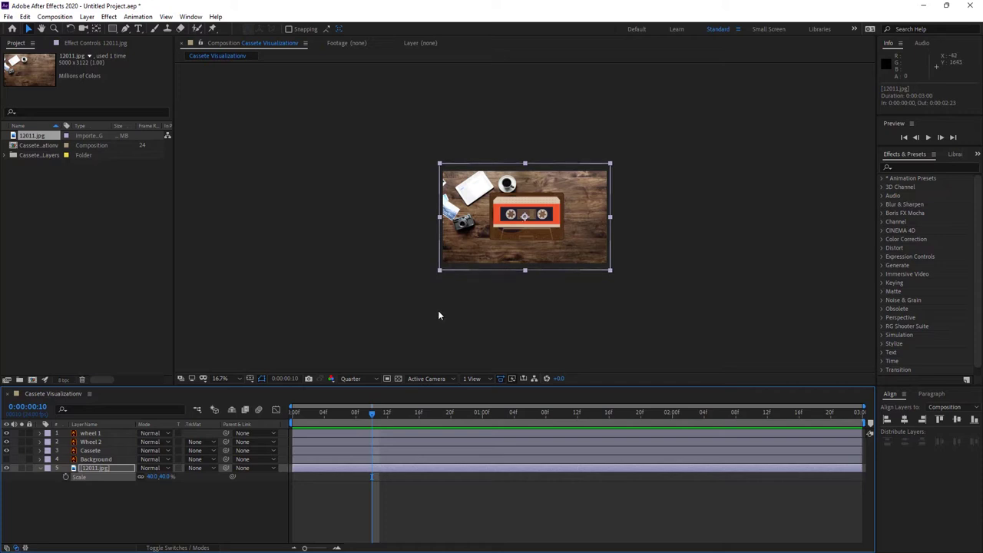
key(shift+Up)
key(shift+Up)
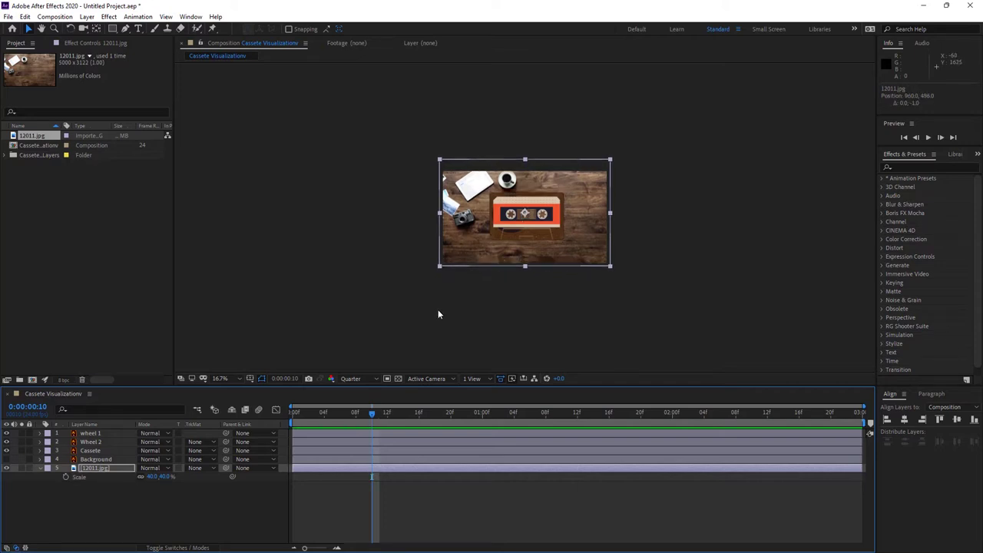
key(shift+Down)
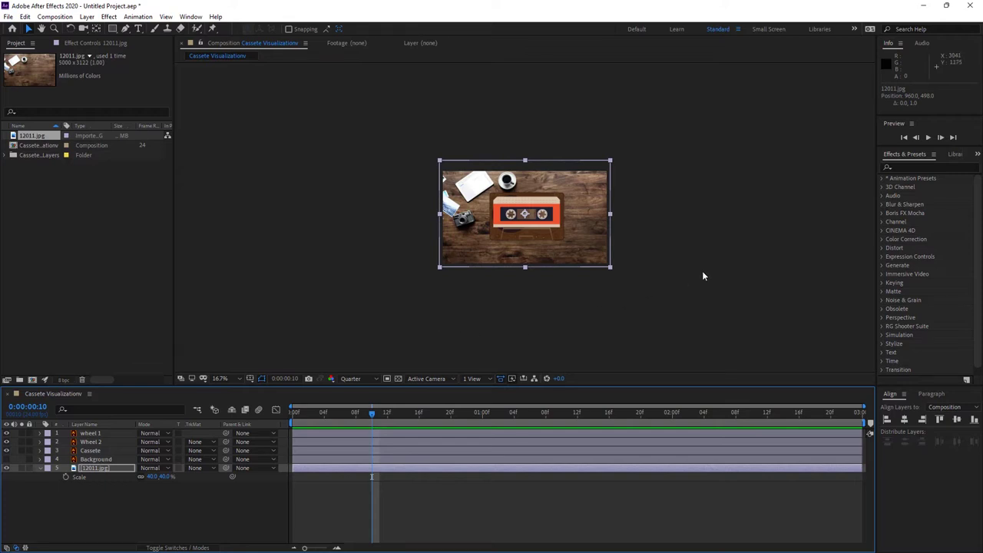
click(228, 379)
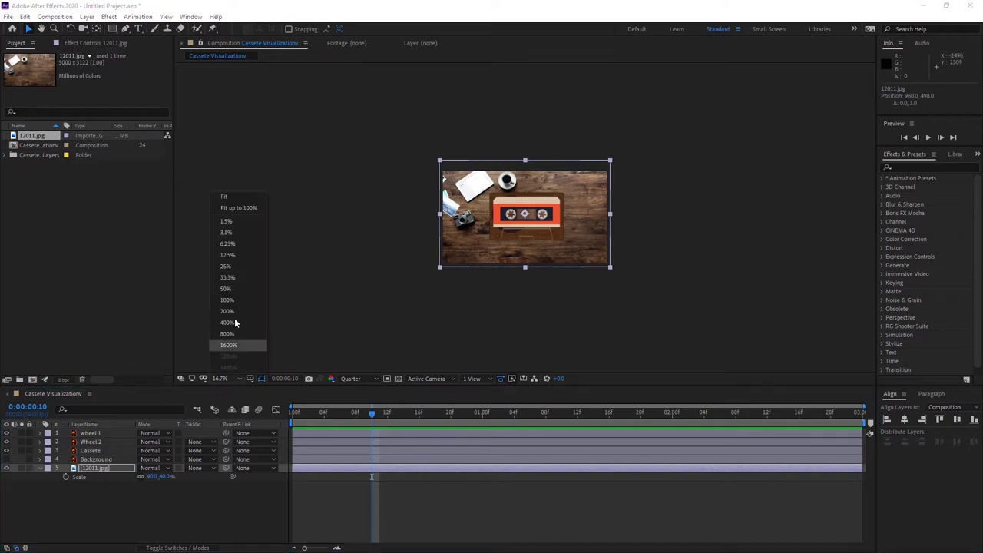
click(239, 268)
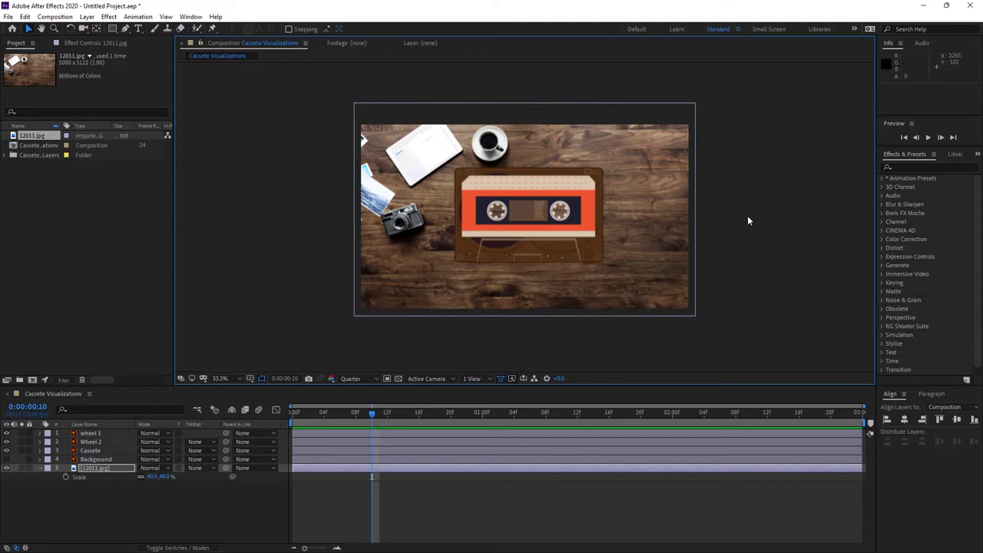
click(747, 217)
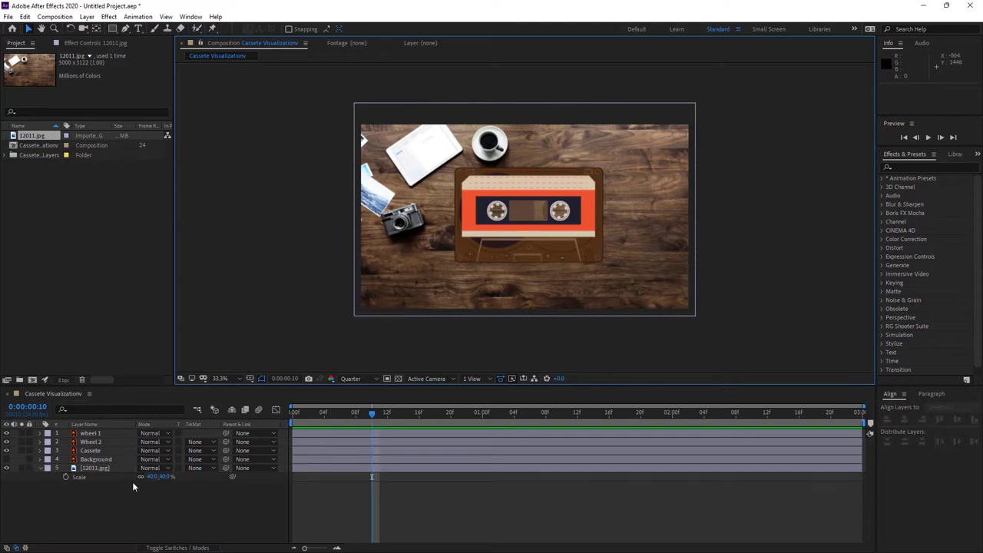
click(6, 467)
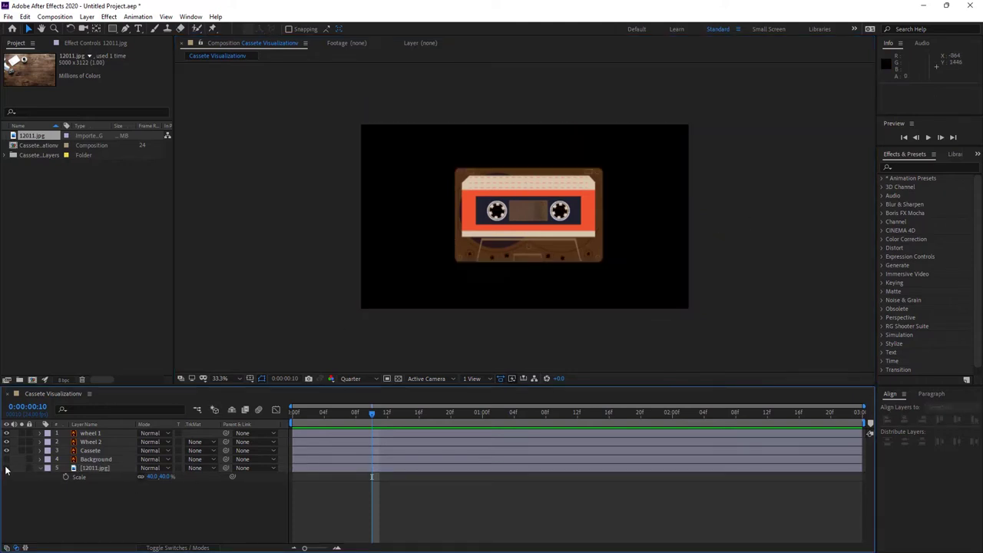
Hide the cassette body layer and drive wheel 1's Rotation with the expression time*90
click(108, 459)
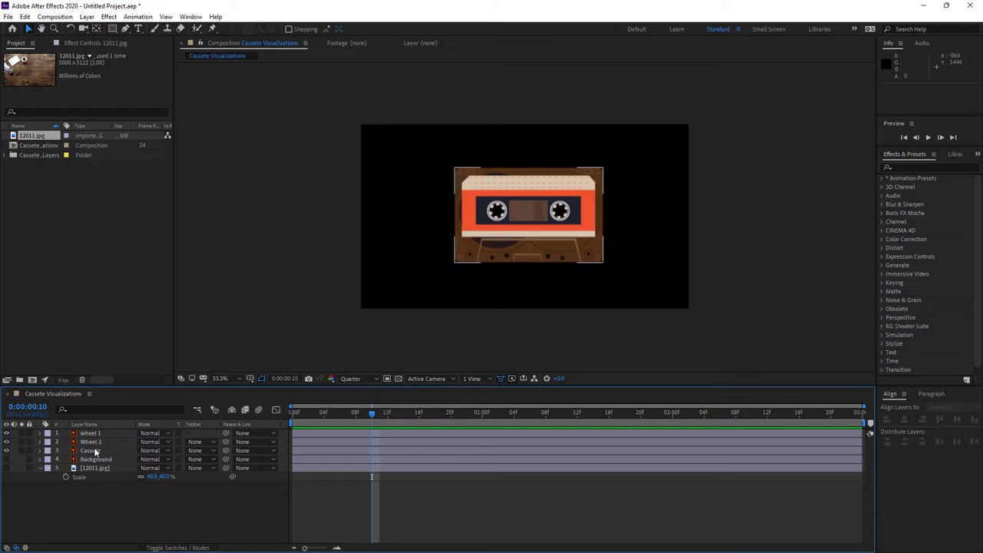
click(7, 451)
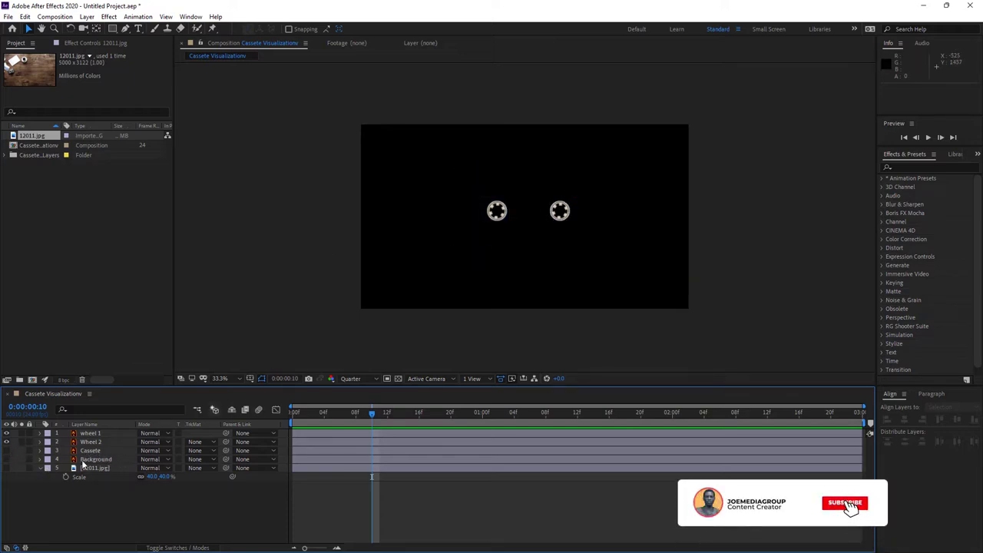
click(108, 433)
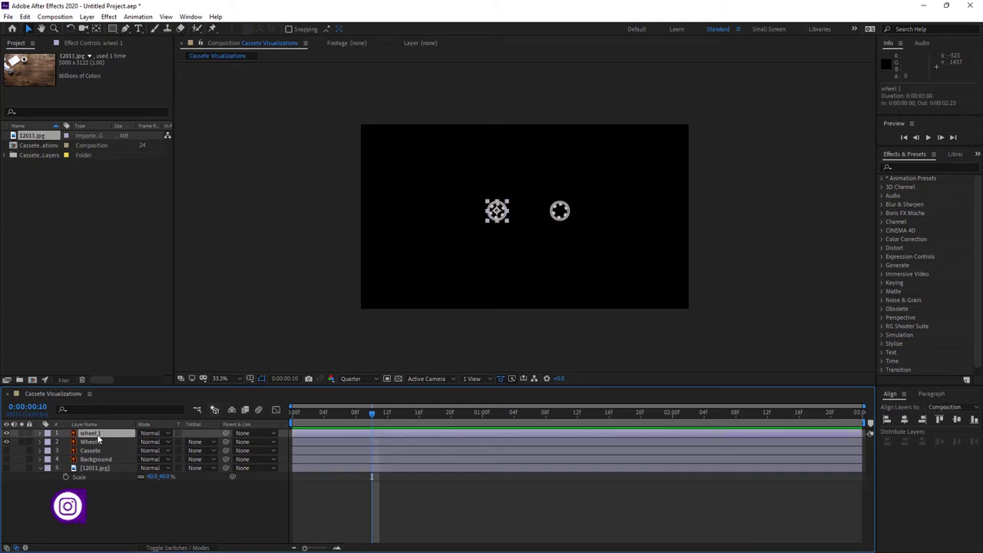
key(r)
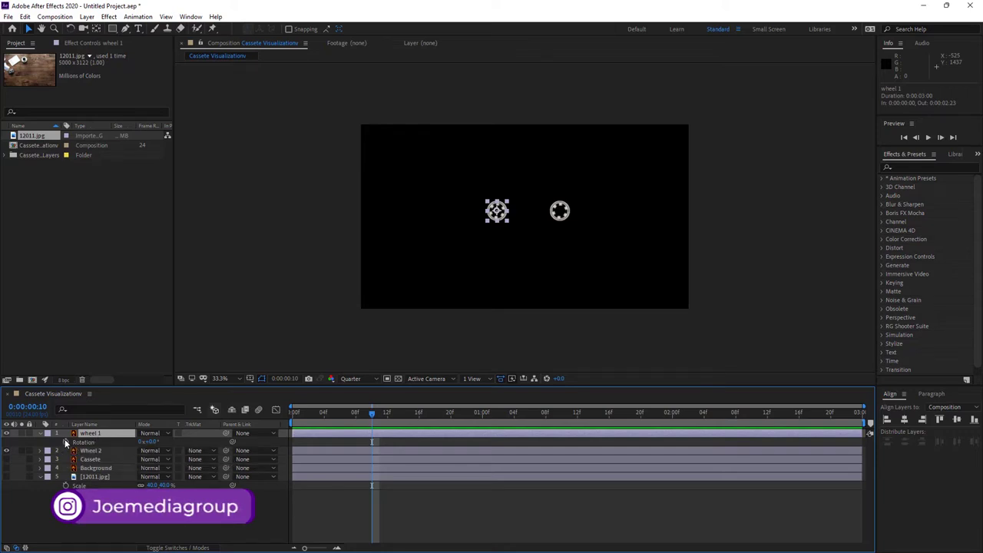
alt+click(66, 442)
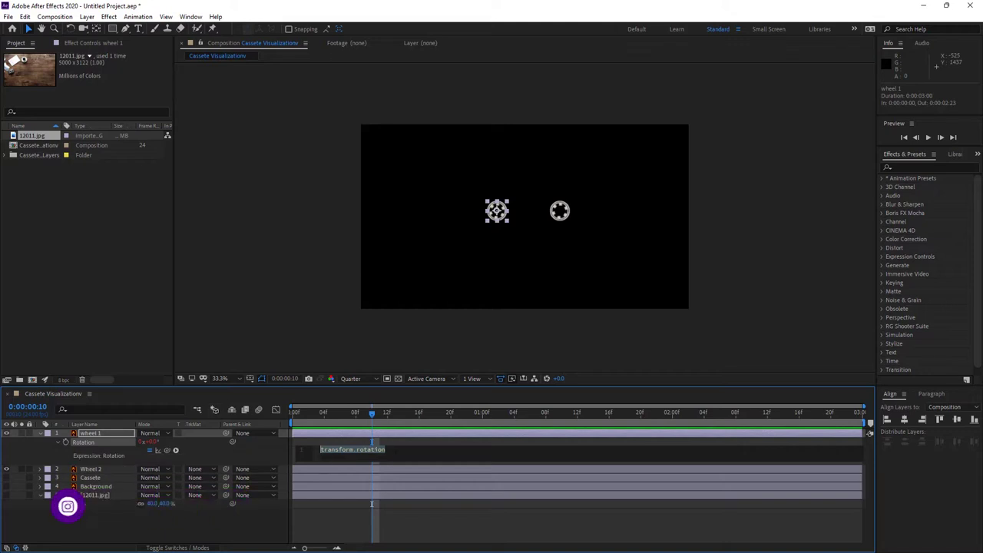
text(time)
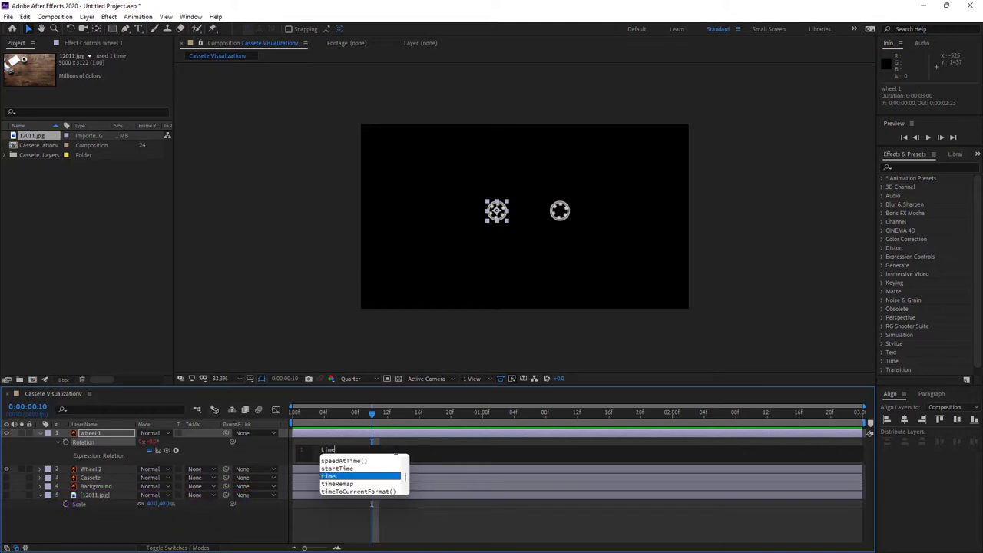
text(*)
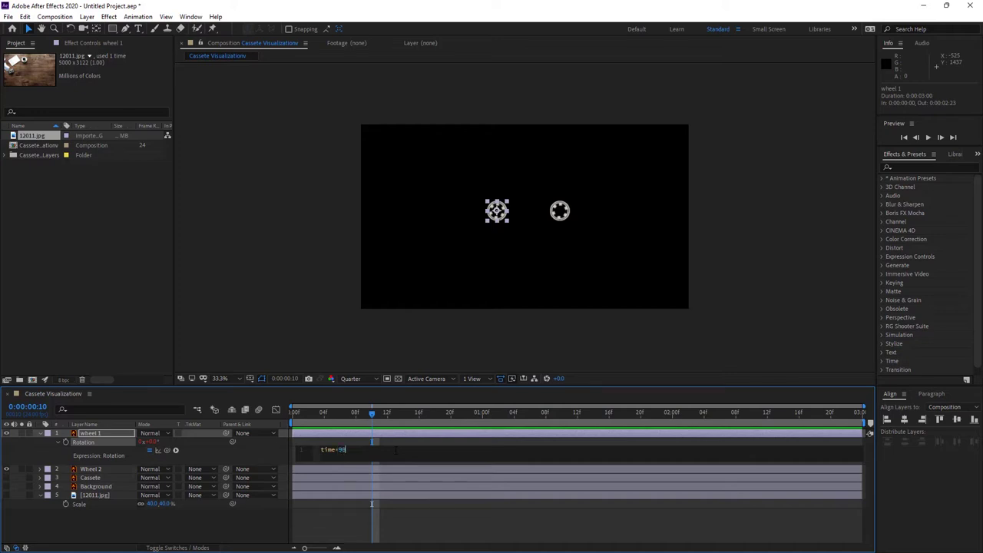
click(426, 520)
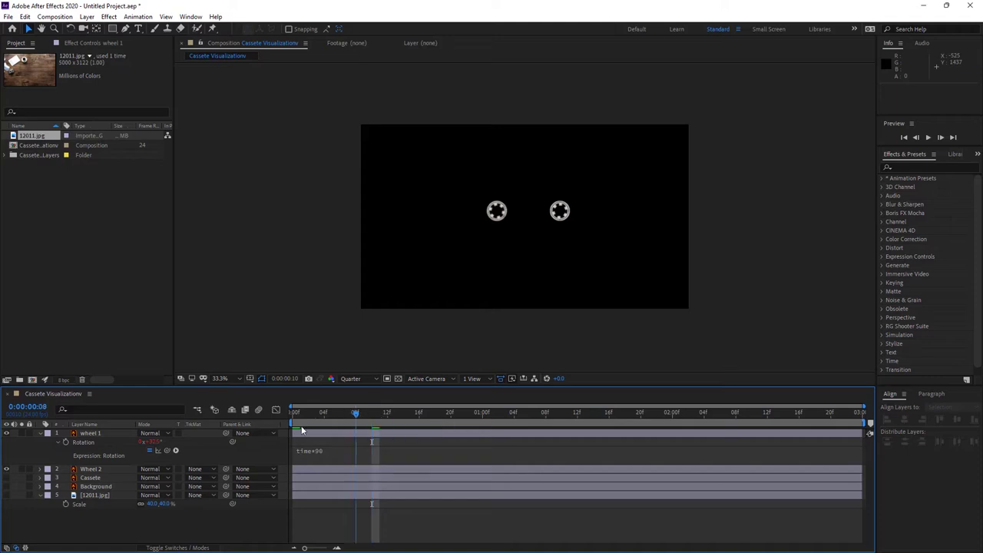
drag(376, 413, 286, 426)
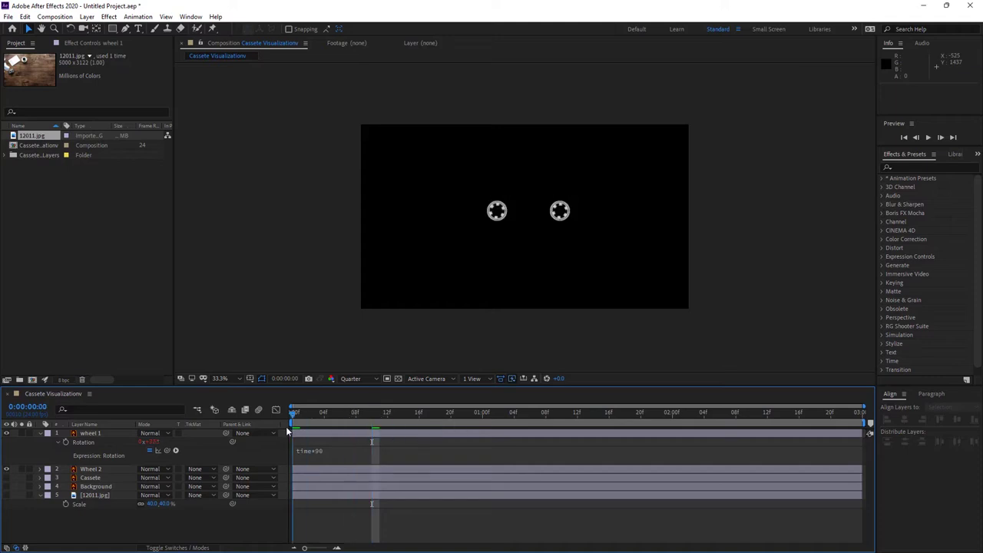
Give Wheel 2's Rotation the expression time*90
click(42, 435)
click(90, 442)
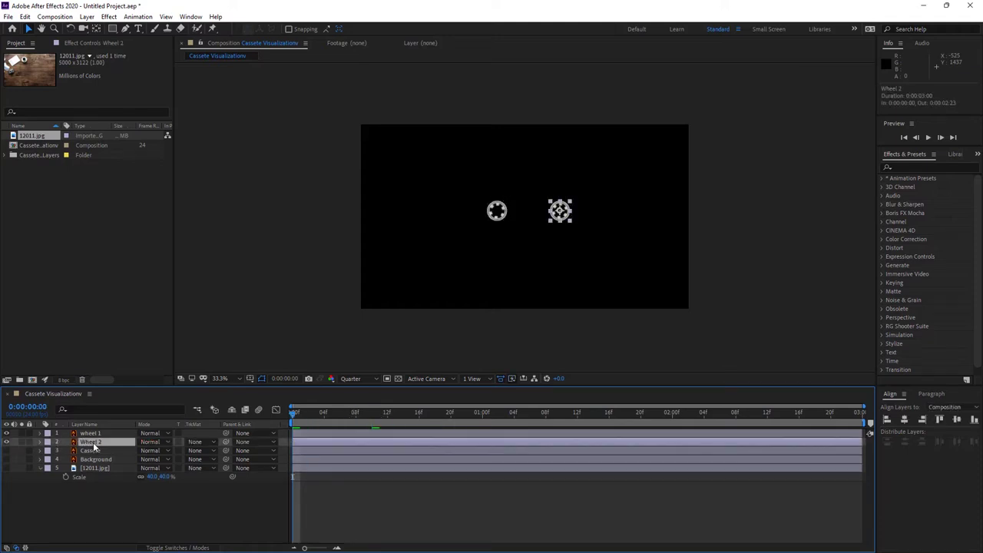
key(r)
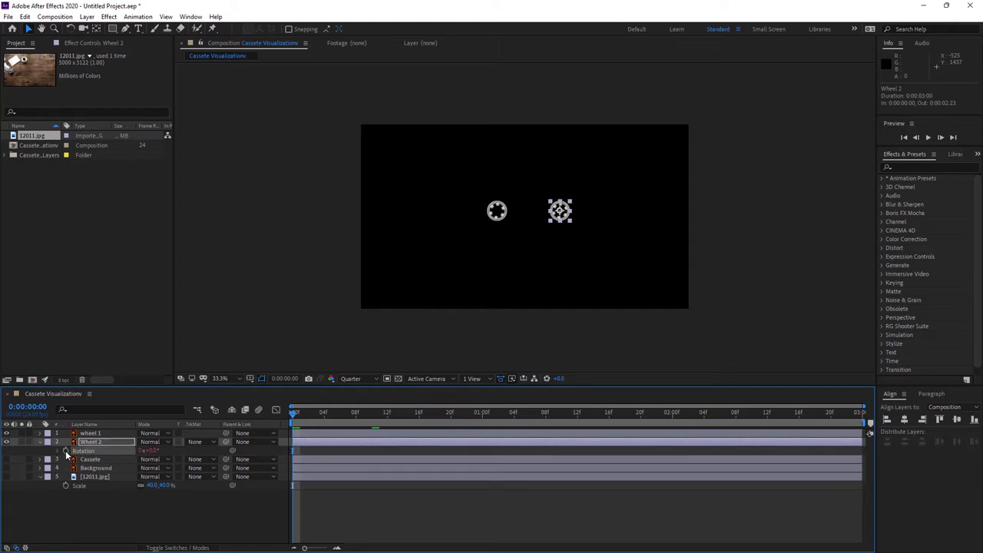
alt+click(66, 451)
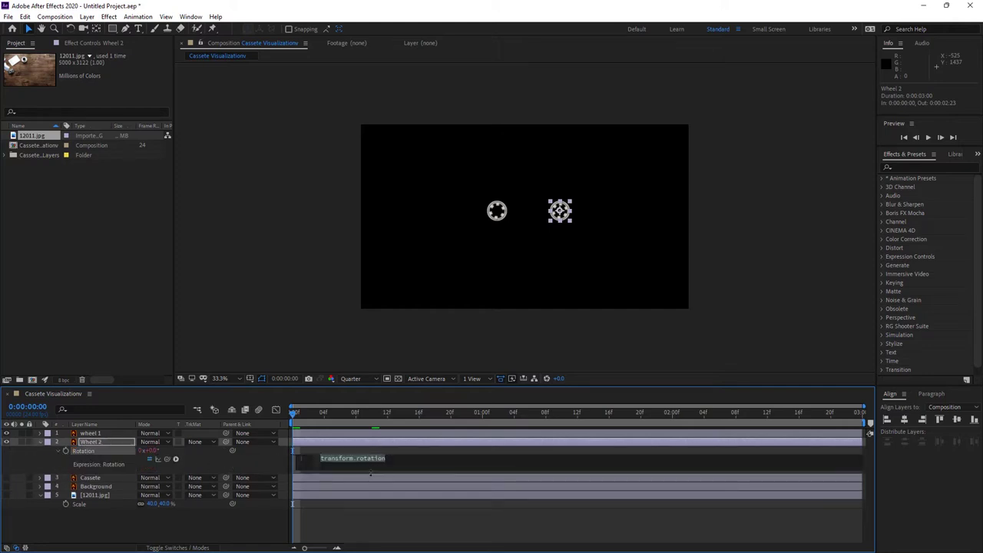
text(time)
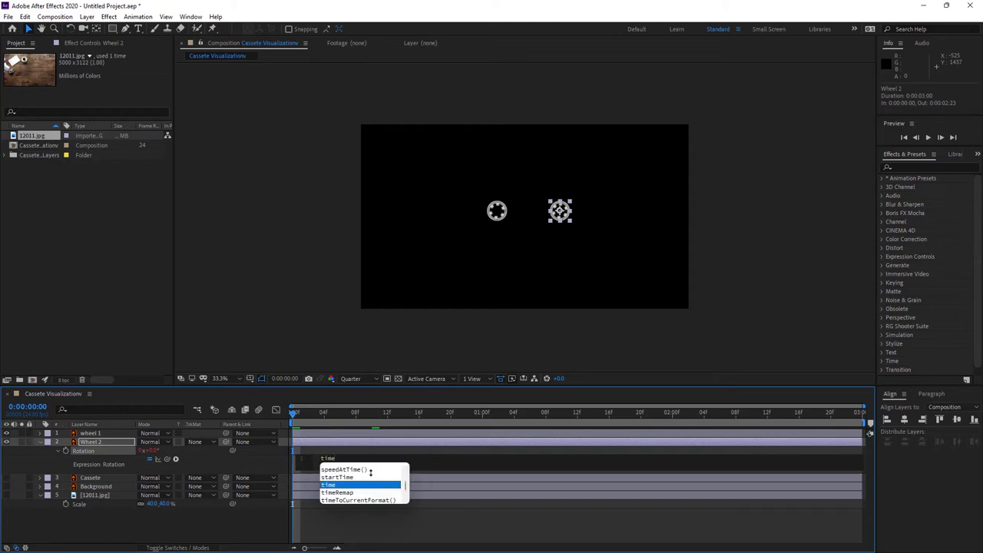
text(()
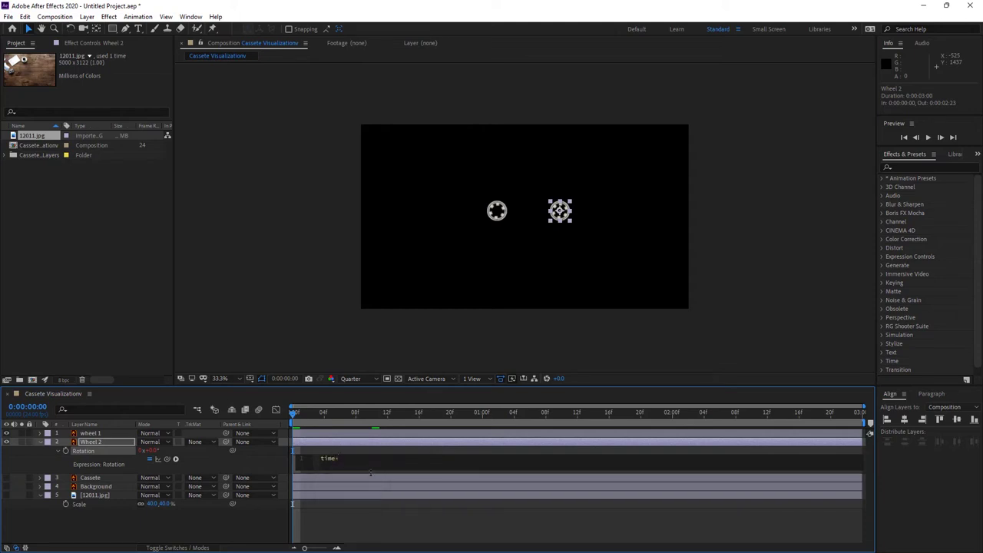
click(376, 519)
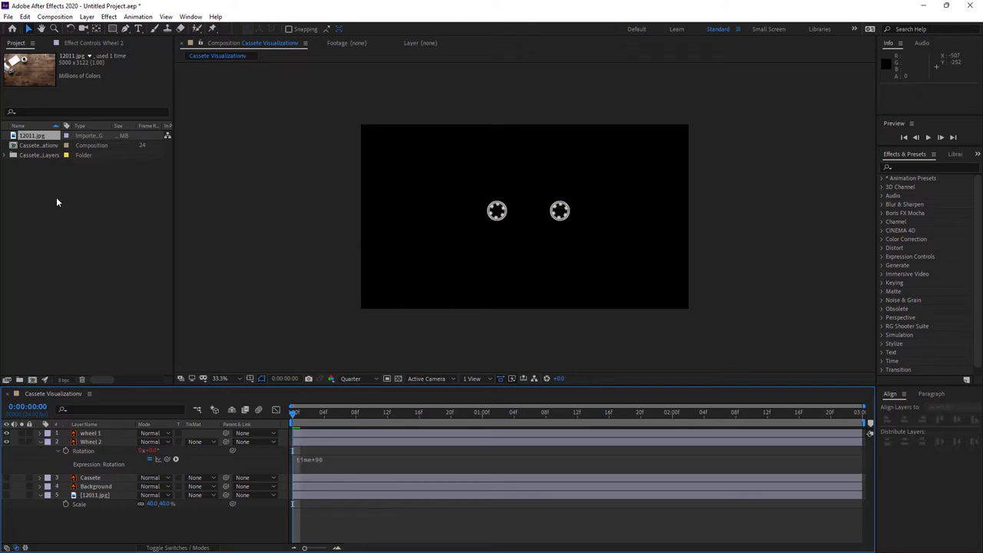
Preview the spinning reels and move the playhead back to about 1:09
click(39, 442)
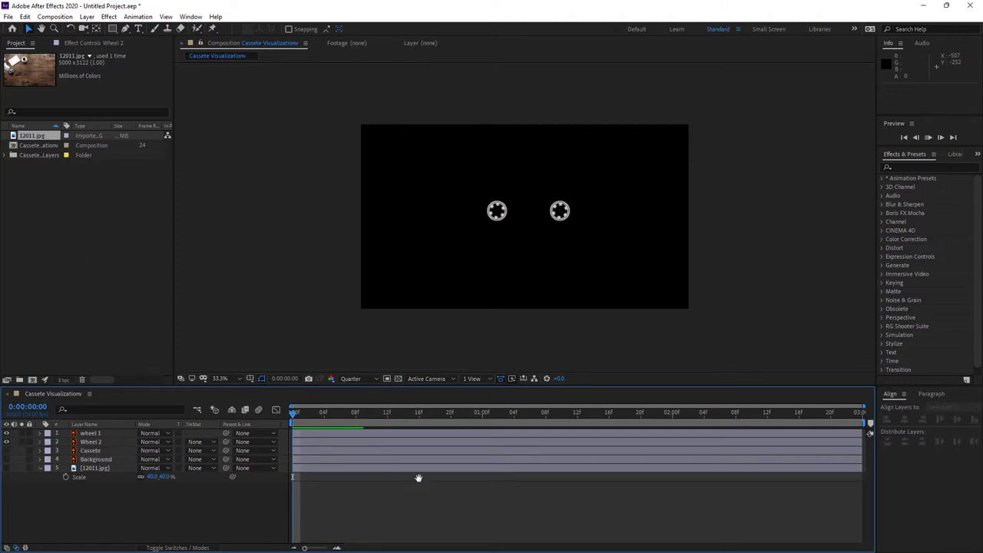
key(space)
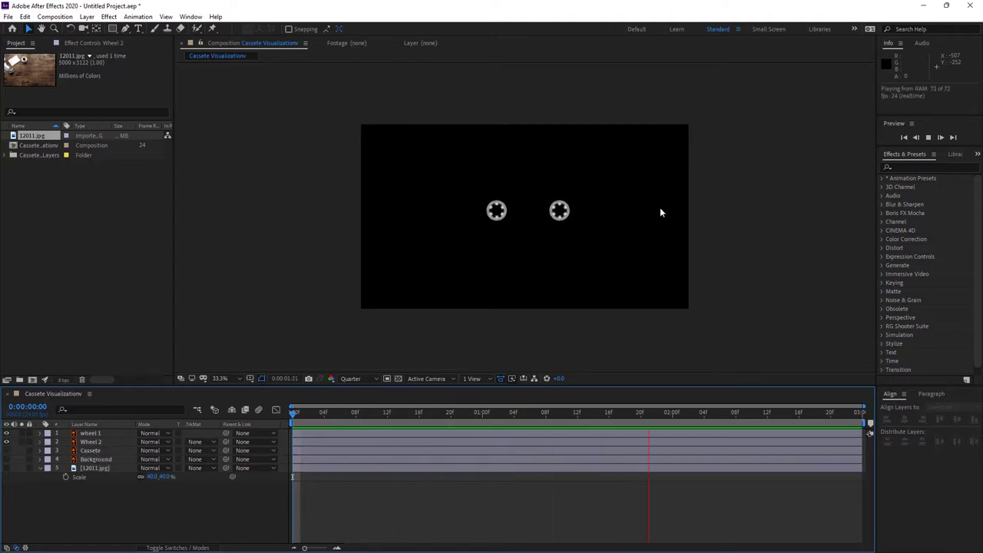
key(space)
click(487, 433)
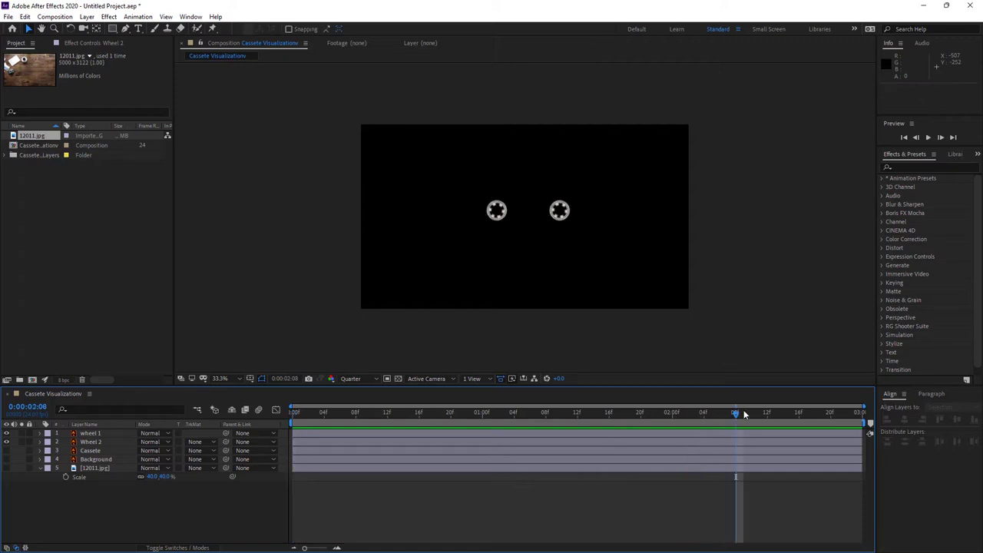
drag(589, 421, 551, 423)
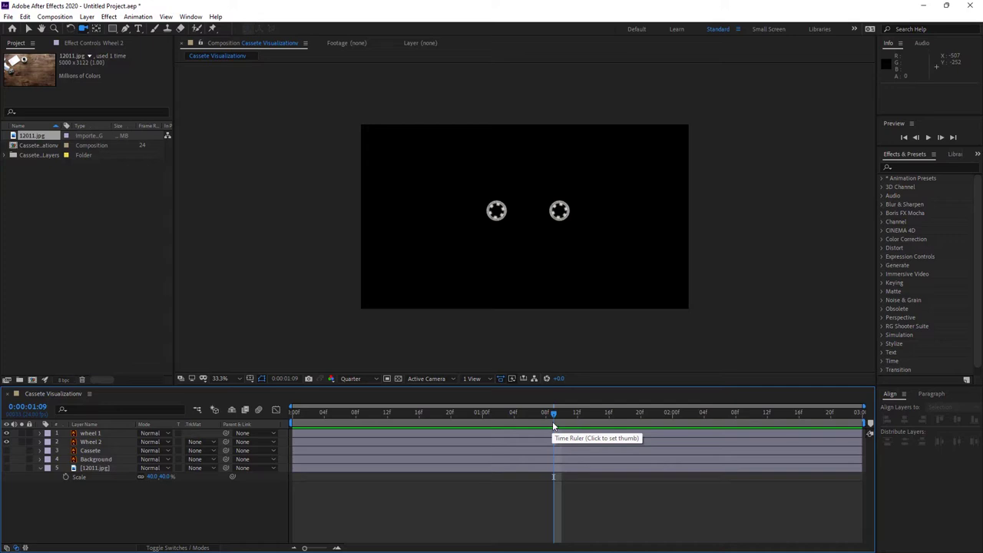
End the work area at 1:11, import Cassete Visualizationv.mp4, and show the desk photo
drag(554, 414, 570, 411)
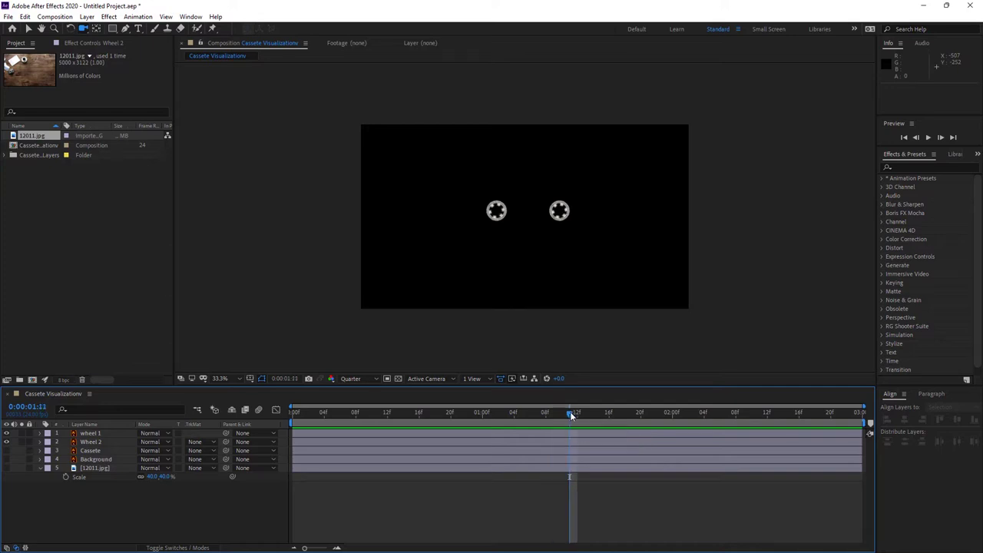
key(n)
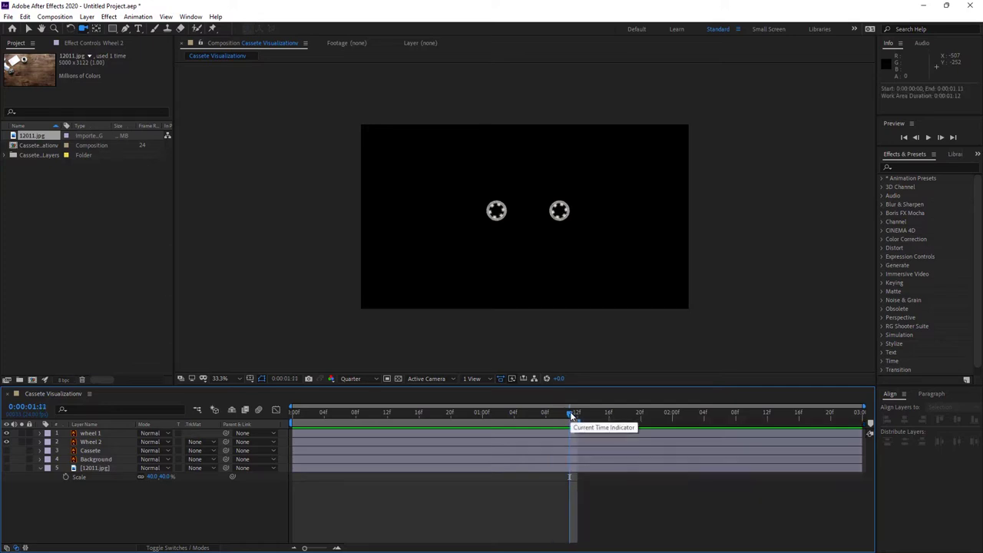
double_click(77, 241)
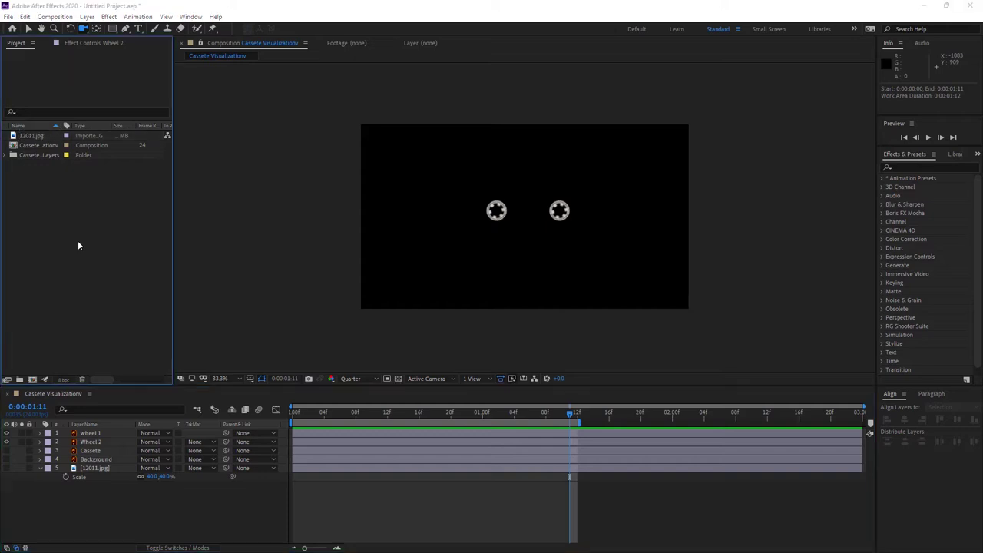
scroll(285, 129, down, 1)
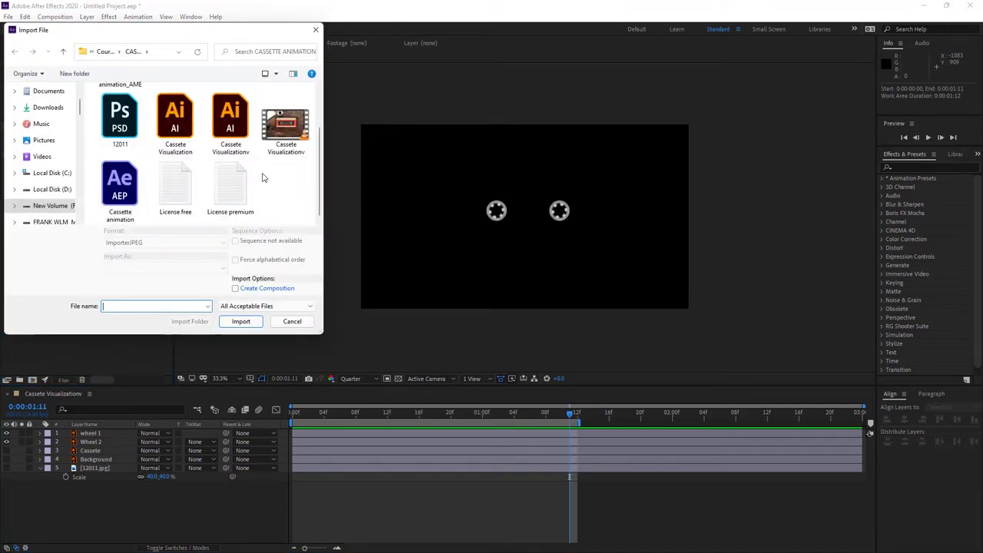
click(286, 128)
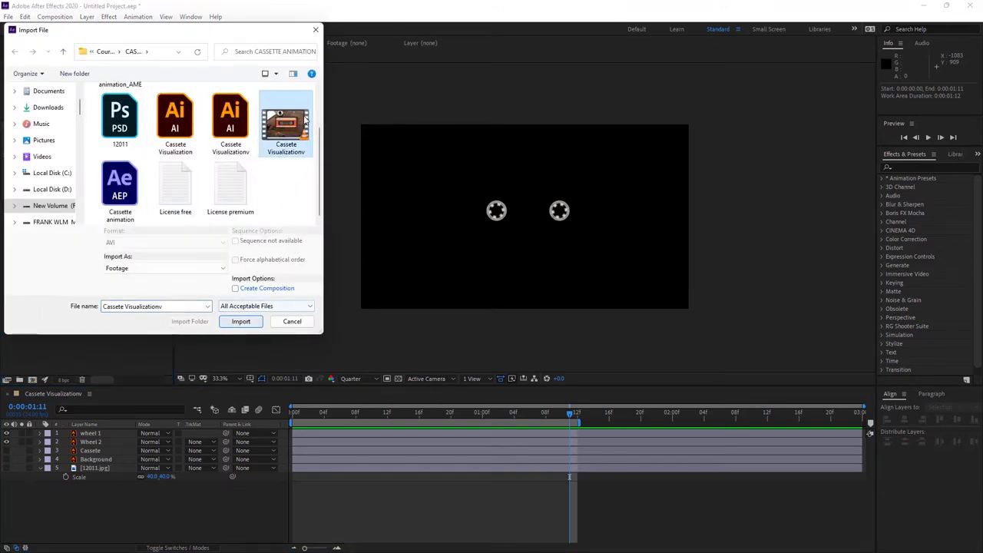
click(239, 324)
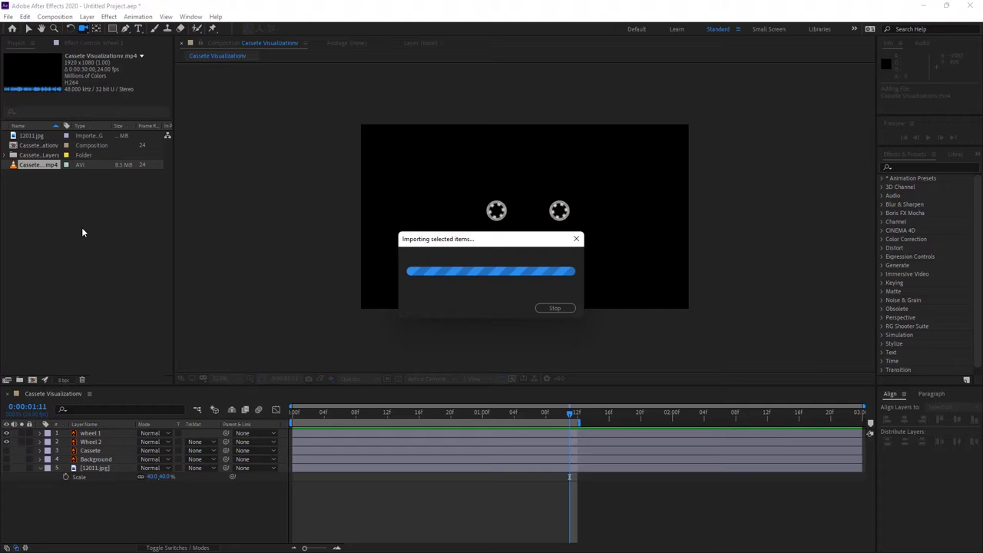
click(6, 468)
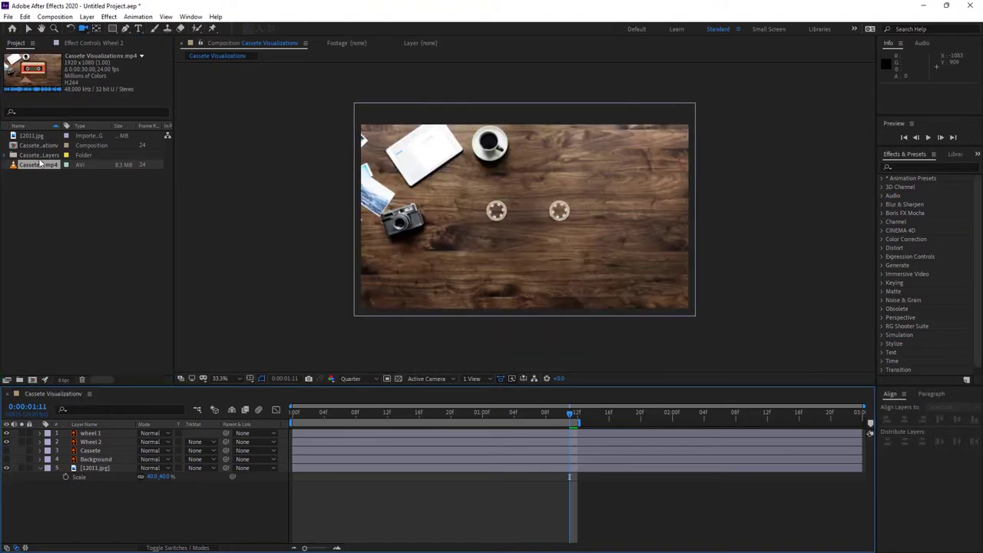
Add Cassete Visualizationv.mp4 as a layer and extend the work area to about 2:12
drag(40, 167, 69, 496)
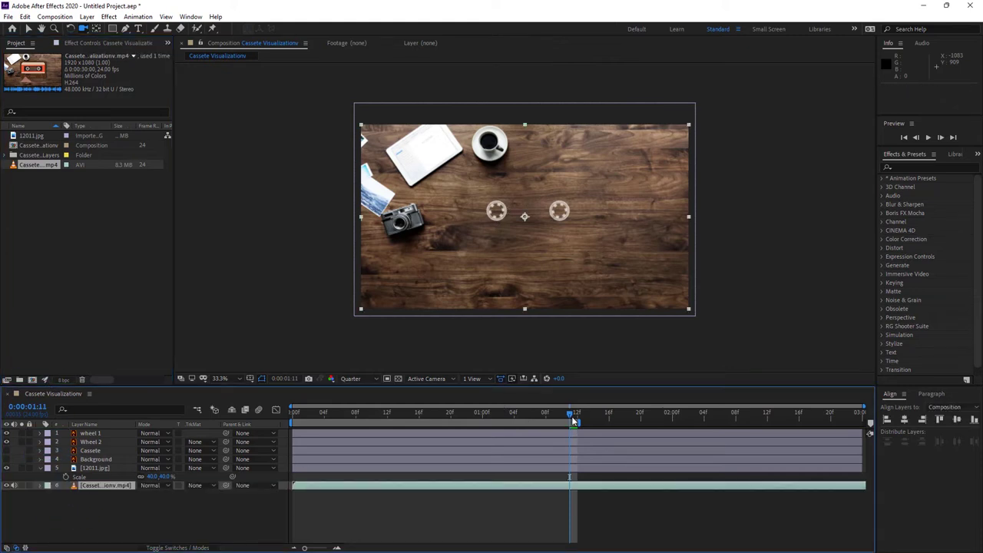
drag(572, 421, 293, 423)
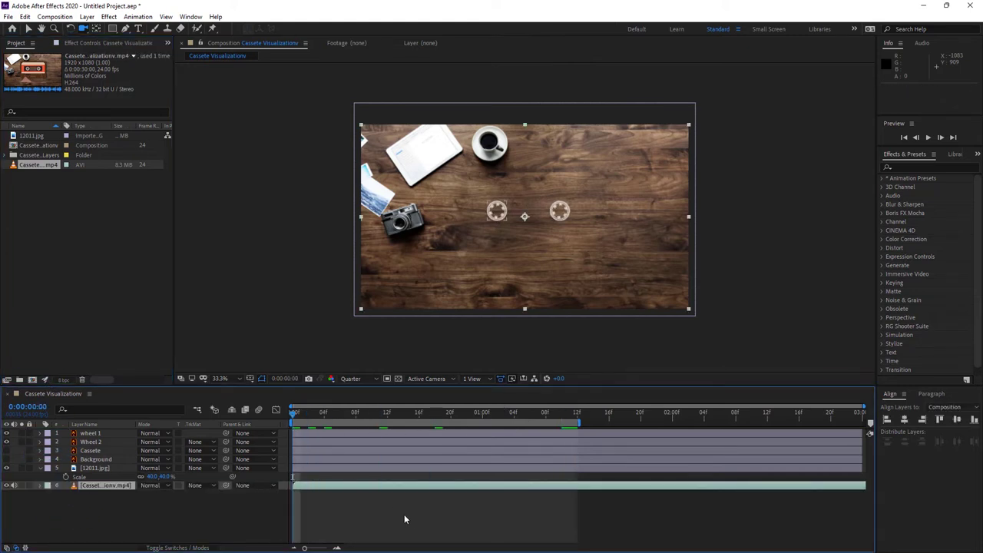
key(space)
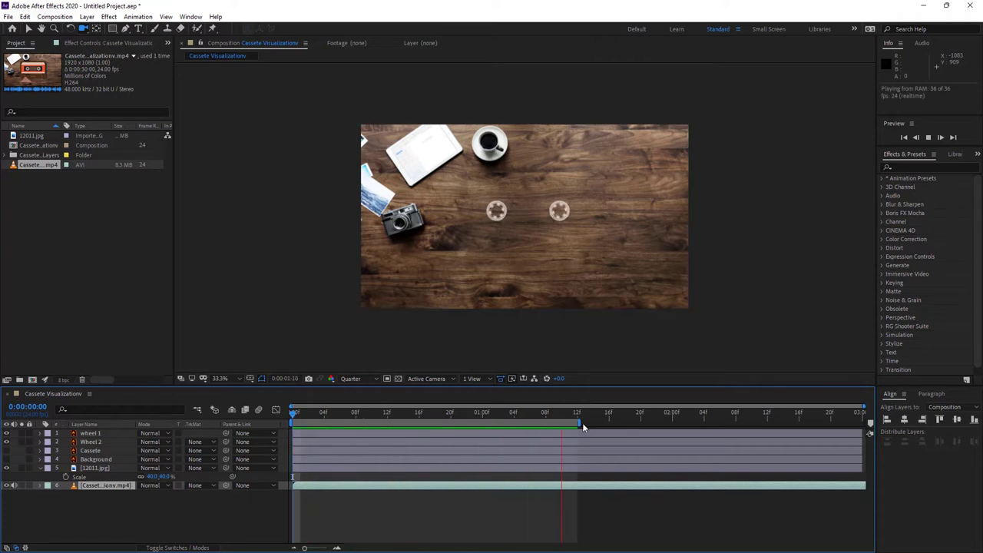
drag(580, 422, 777, 421)
key(space)
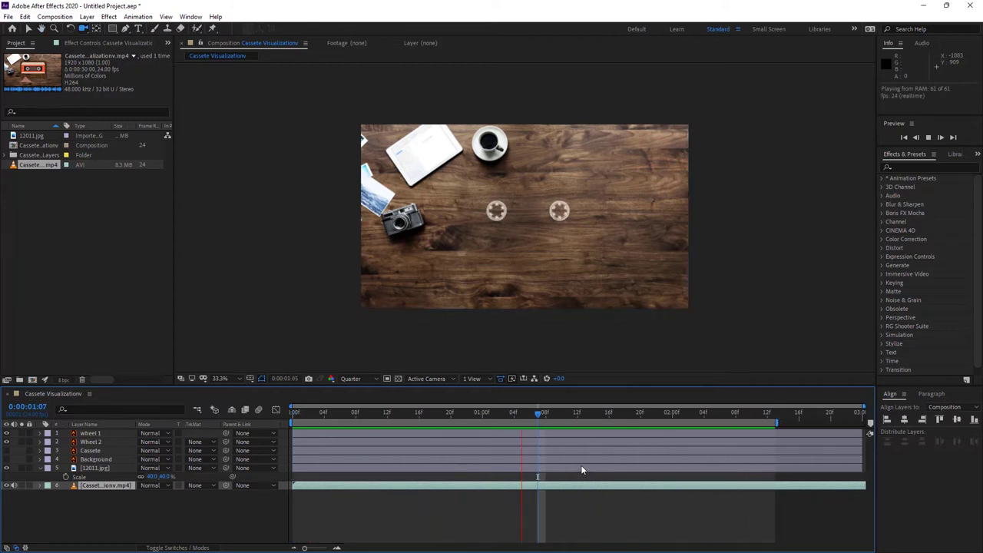
key(space)
mouse_move(304, 547)
mouse_down()
mouse_move(329, 547)
mouse_move(305, 550)
mouse_up()
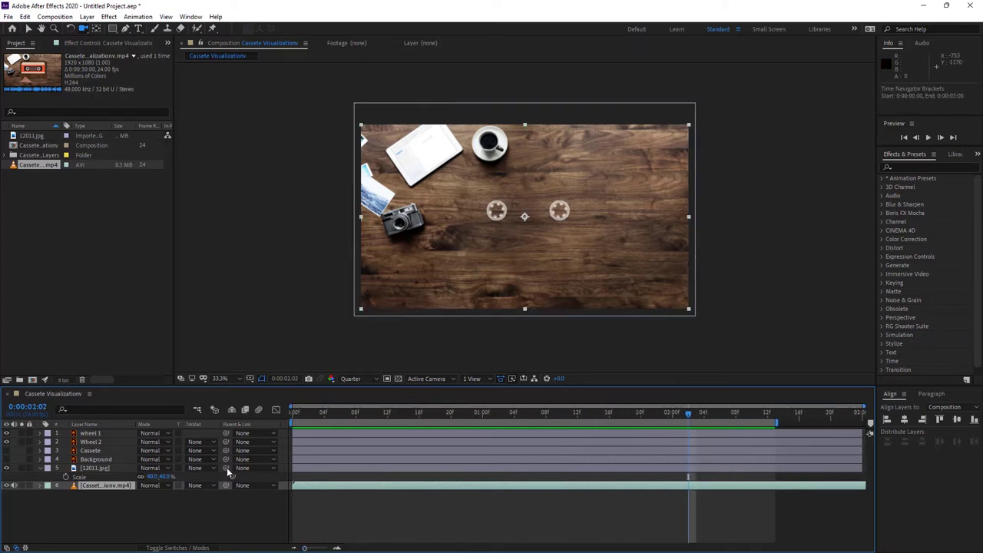
Make the cassette image layer visible again and preview the spinning reels
click(96, 451)
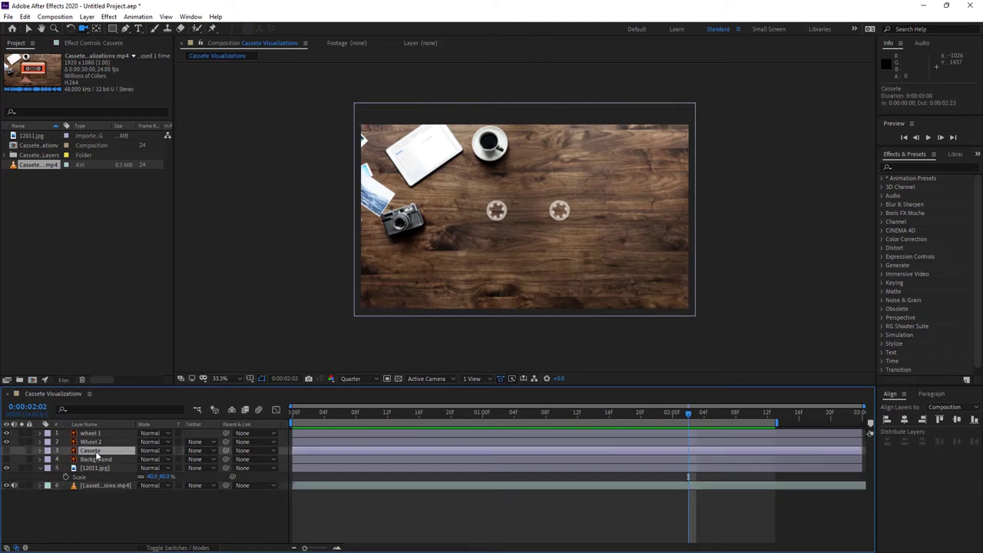
click(6, 451)
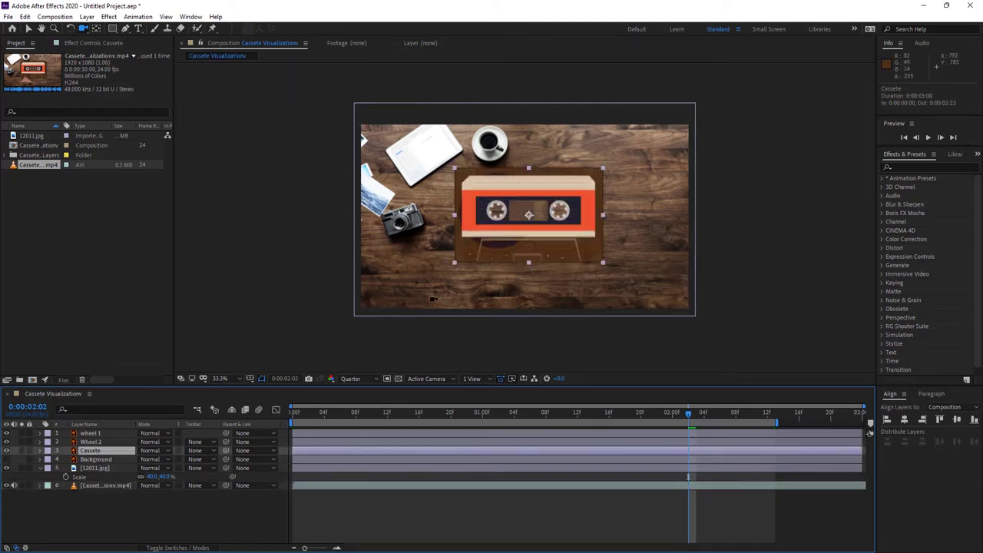
key(space)
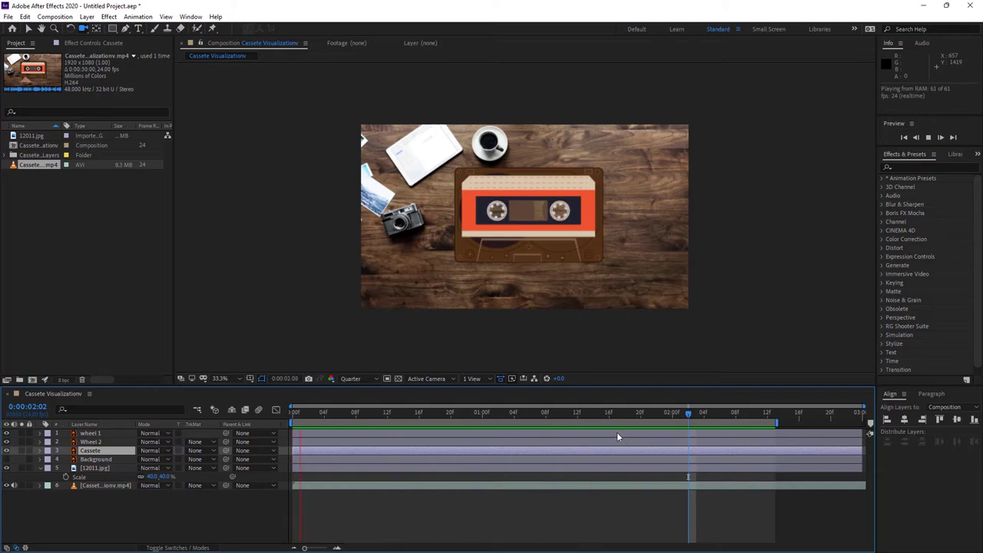
key(space)
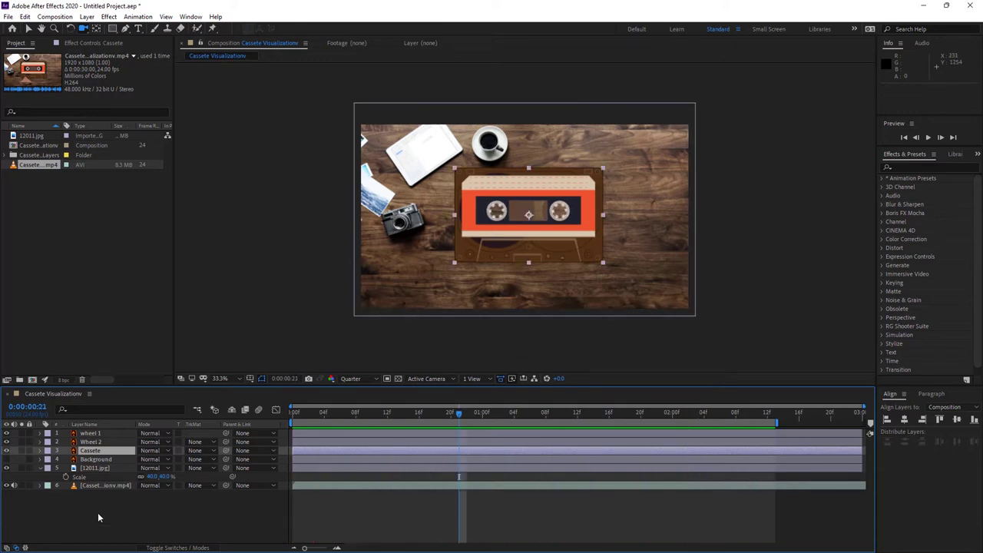
Collapse the 12011.jpg layer's Scale row, deselect it, and switch to the Selection tool
click(100, 484)
click(104, 468)
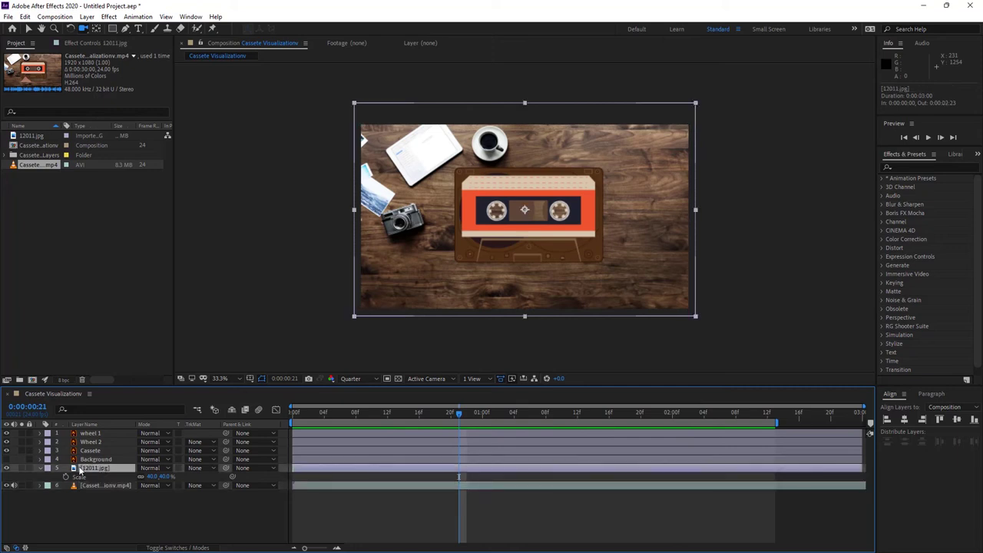
click(40, 469)
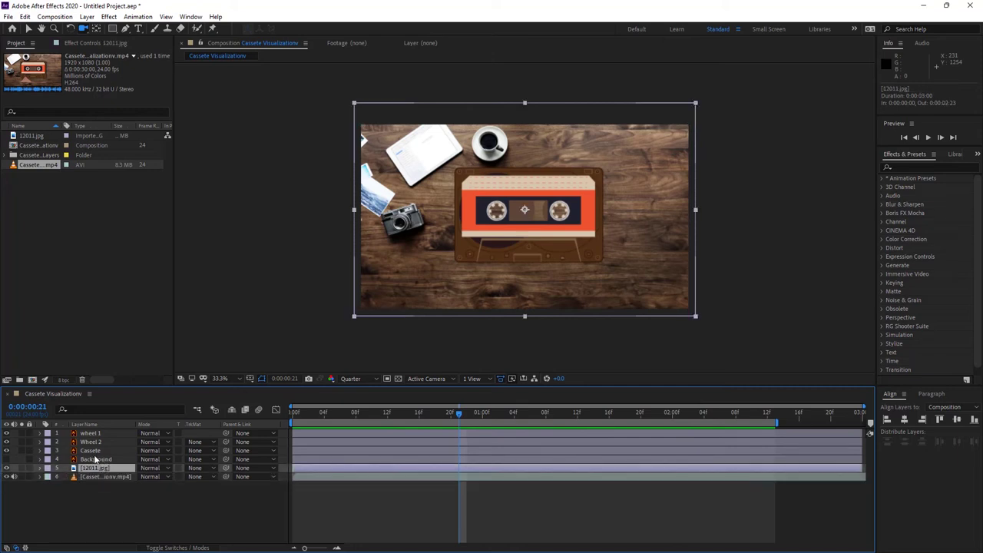
click(116, 498)
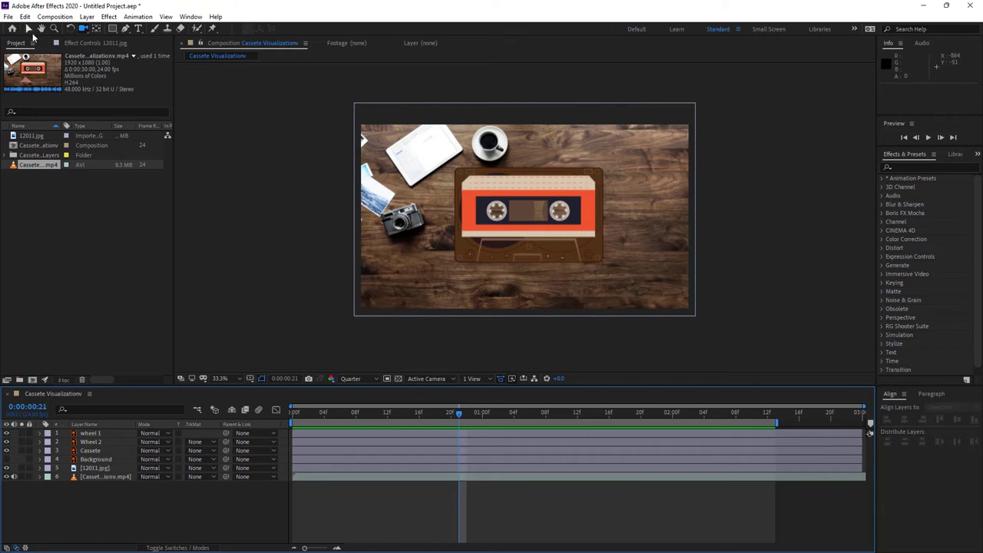
click(28, 28)
Create a new solid layer named AUDIO SPECTRUM from the timeline's New menu
right_click(123, 503)
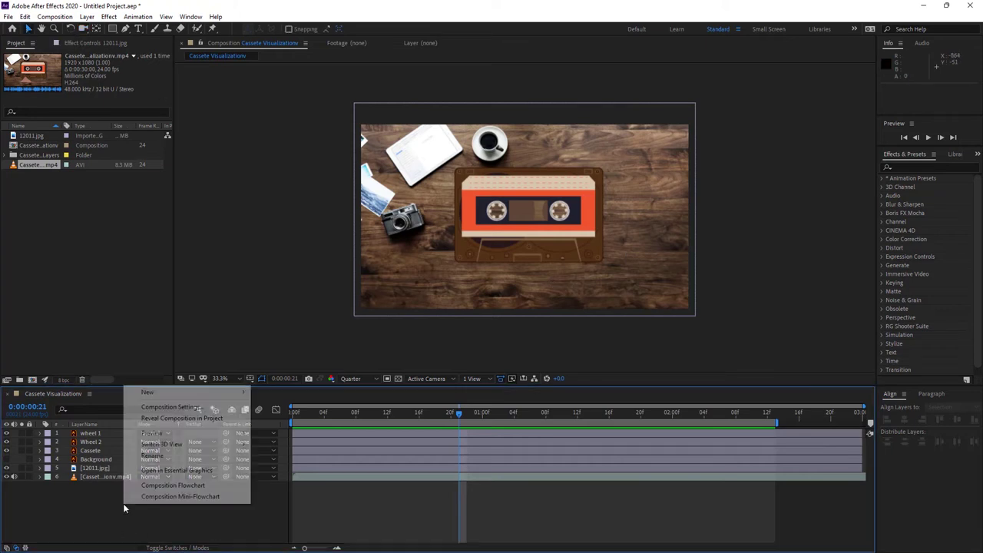
mouse_move(173, 393)
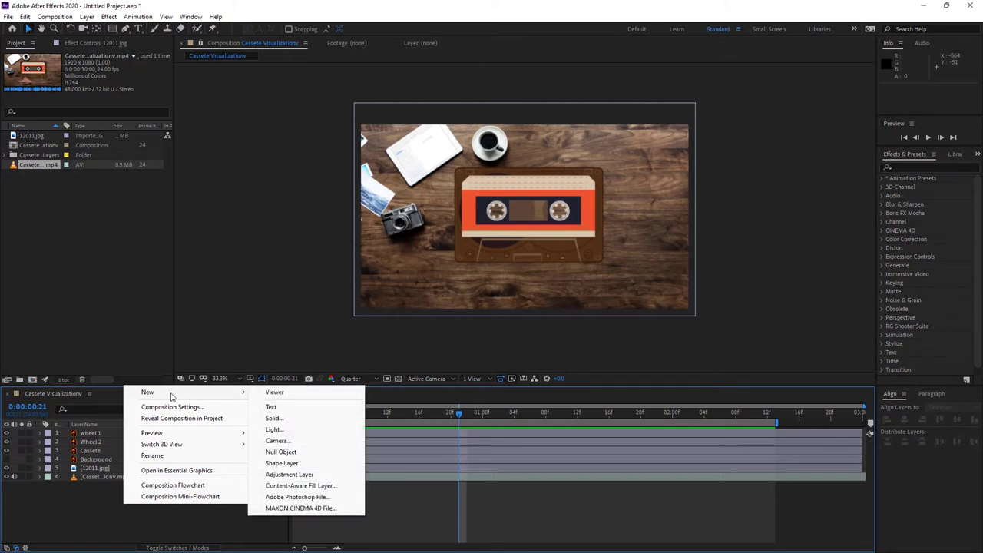
click(274, 418)
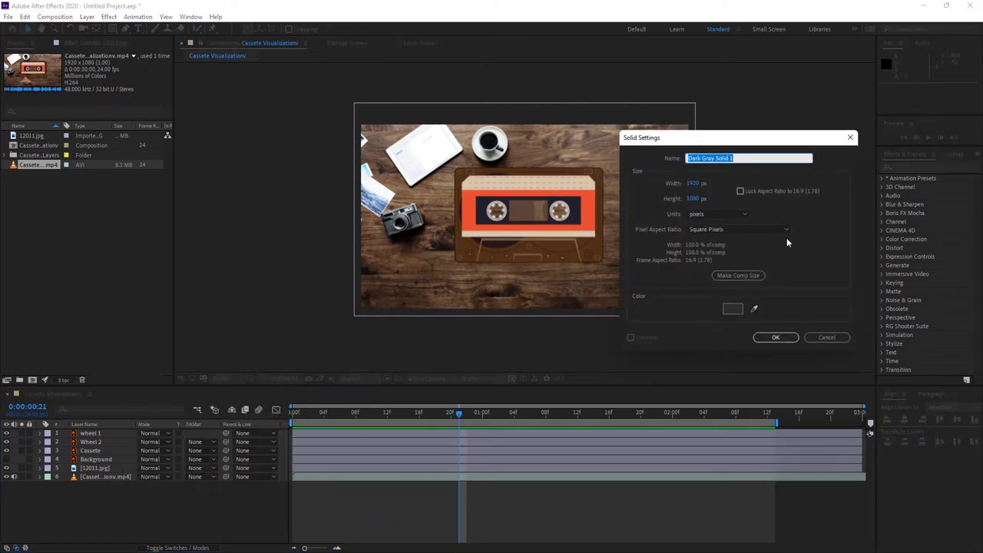
text(AUDIO SPECTRUM)
key(Return)
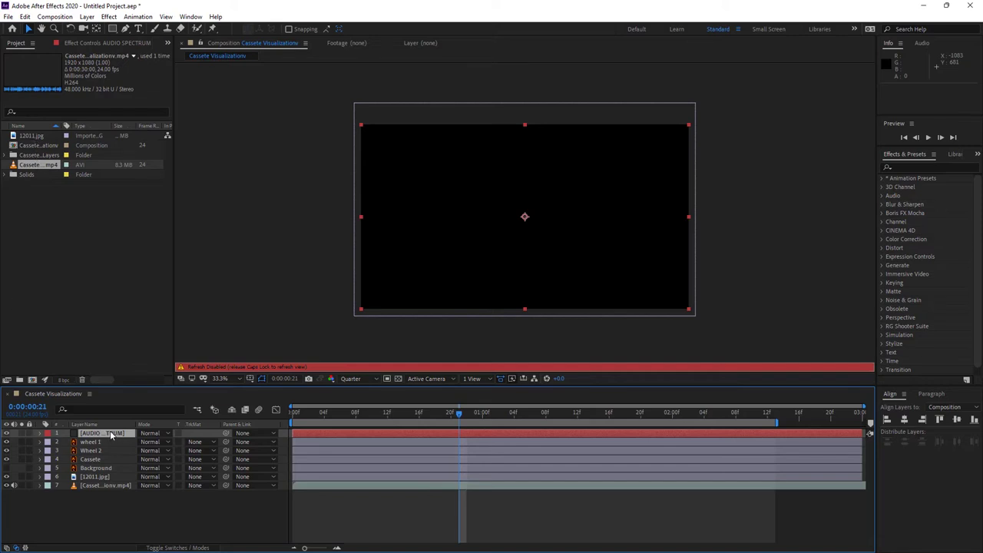
key(Caps_Lock)
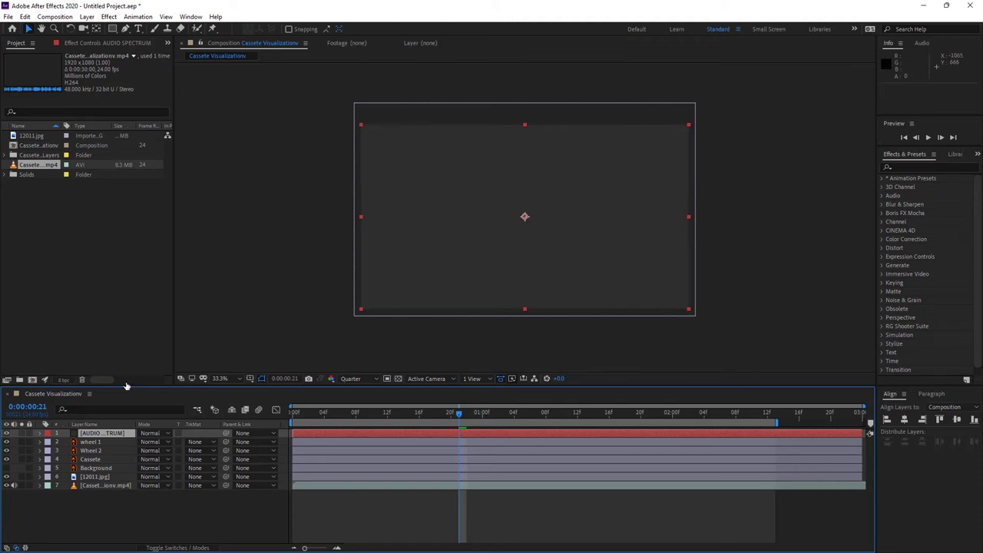
Apply Generate > Audio Spectrum to the AUDIO SPECTRUM solid
click(109, 17)
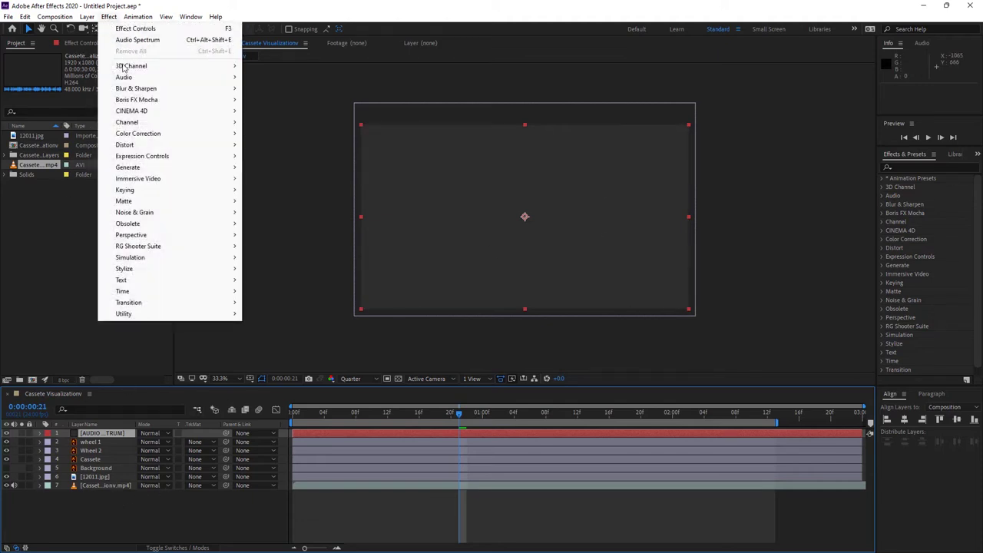
mouse_move(141, 168)
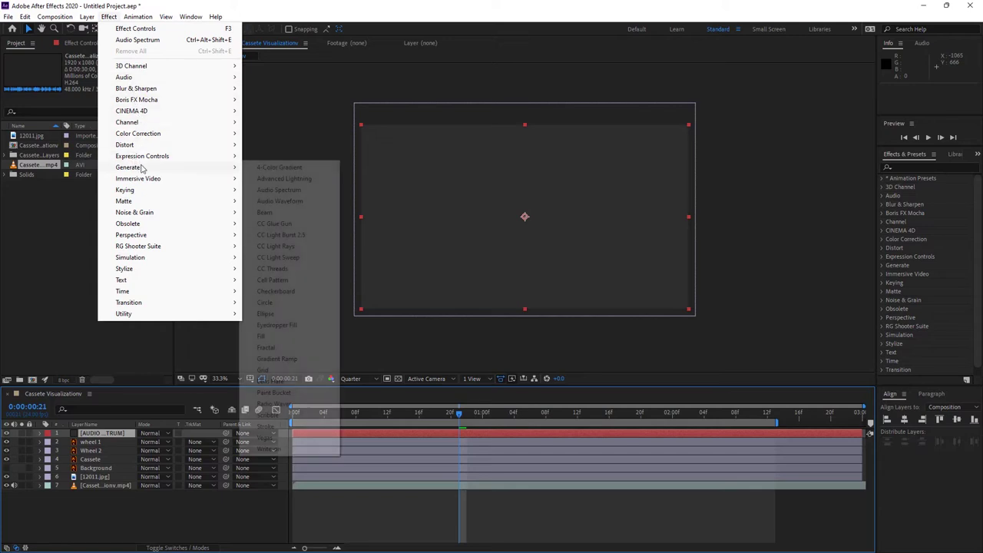
click(283, 190)
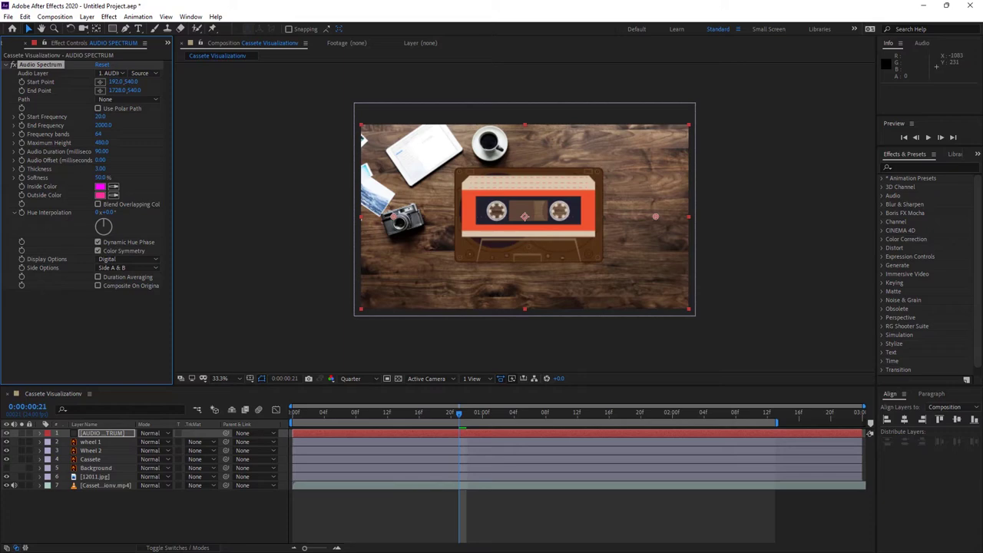
click(191, 17)
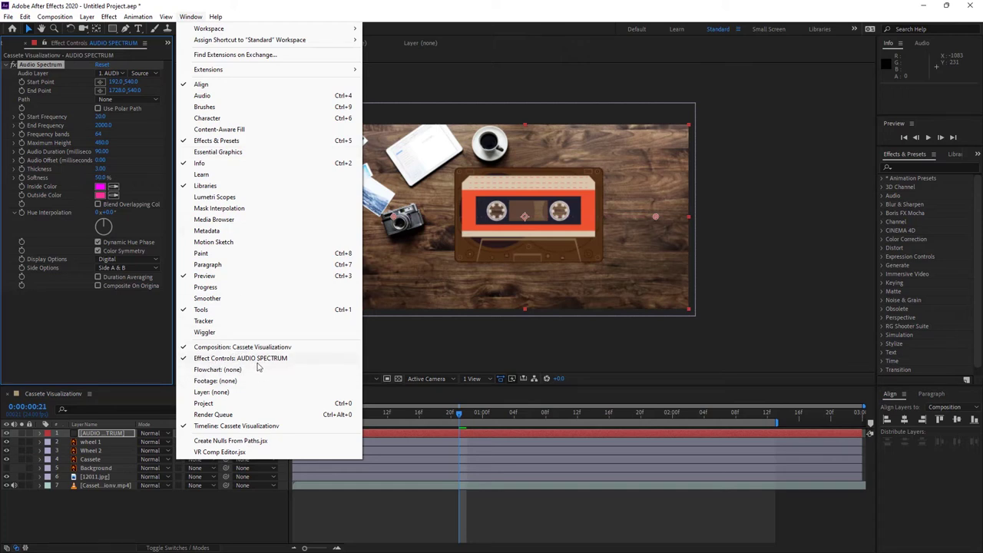
click(105, 336)
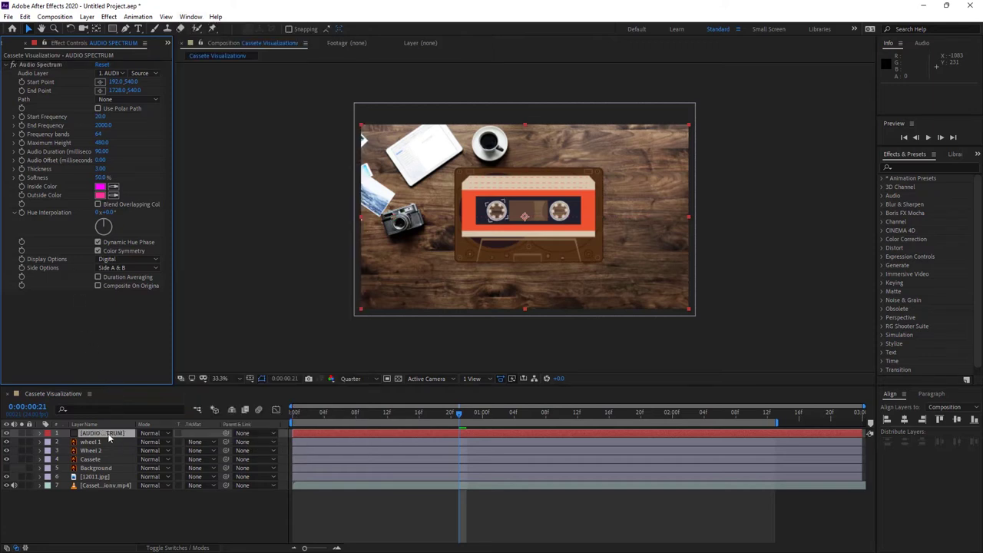
Set the Audio Spectrum's Inside Color and Outside Color to white
click(100, 187)
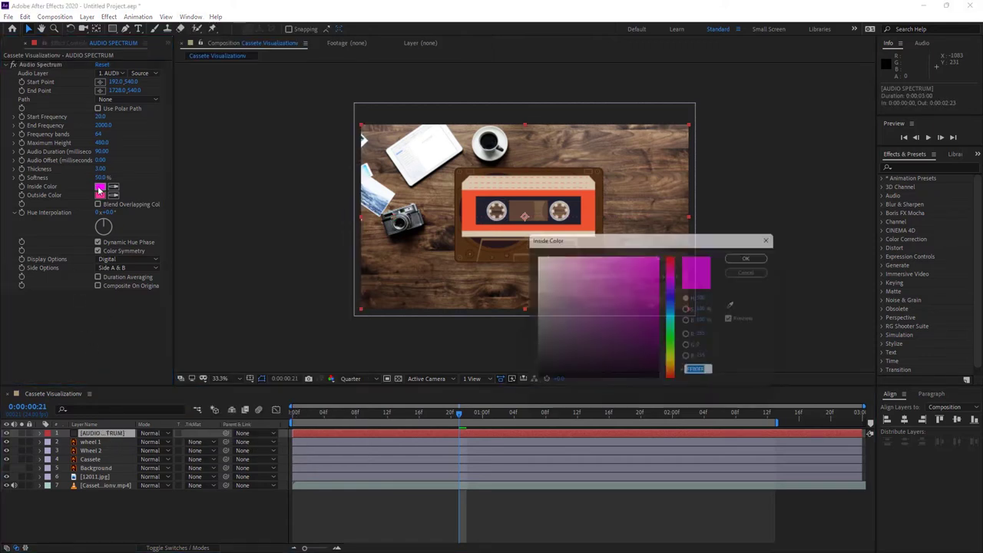
drag(538, 292, 532, 255)
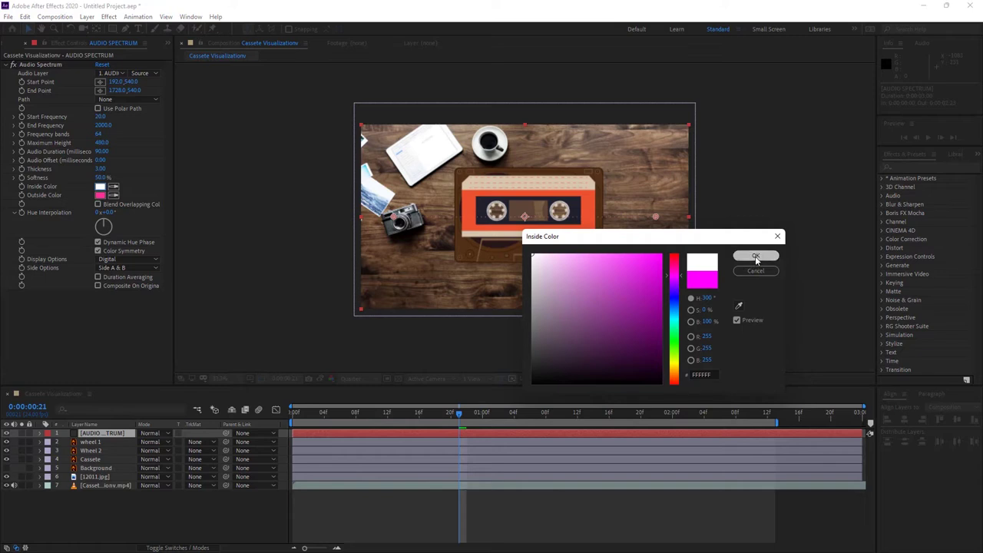
click(756, 255)
click(100, 195)
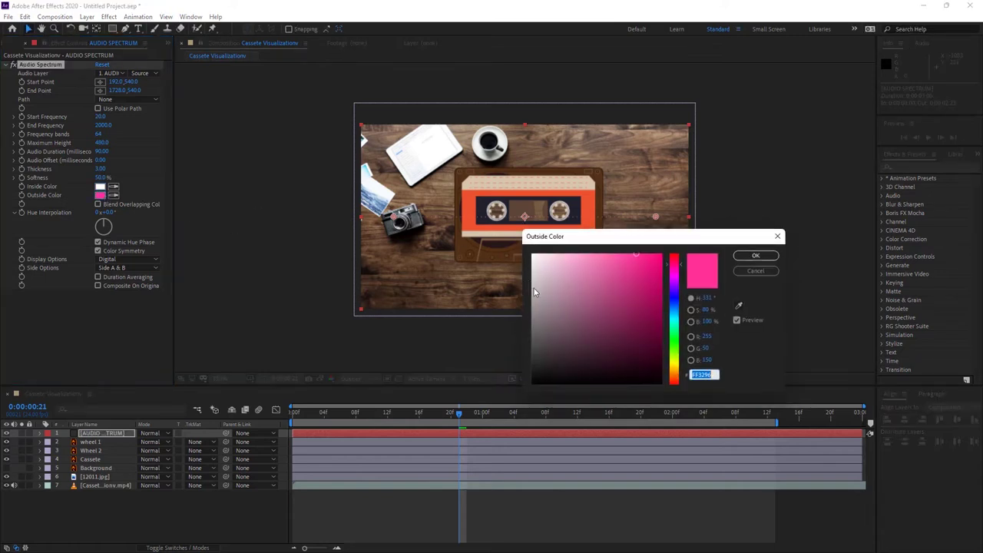
click(533, 256)
click(756, 256)
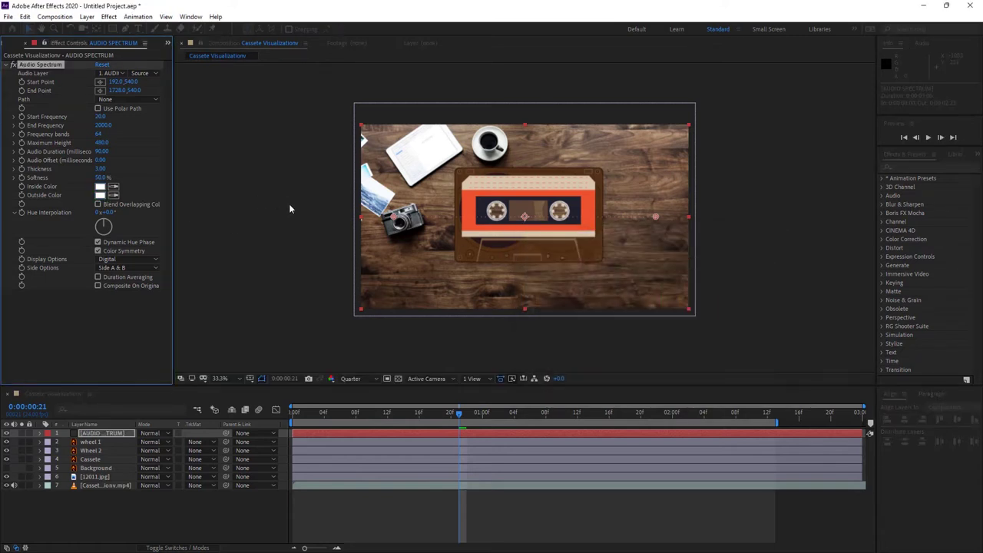
Set End Frequency to 150, Frequency bands to 60 and Maximum Height to 150
click(103, 125)
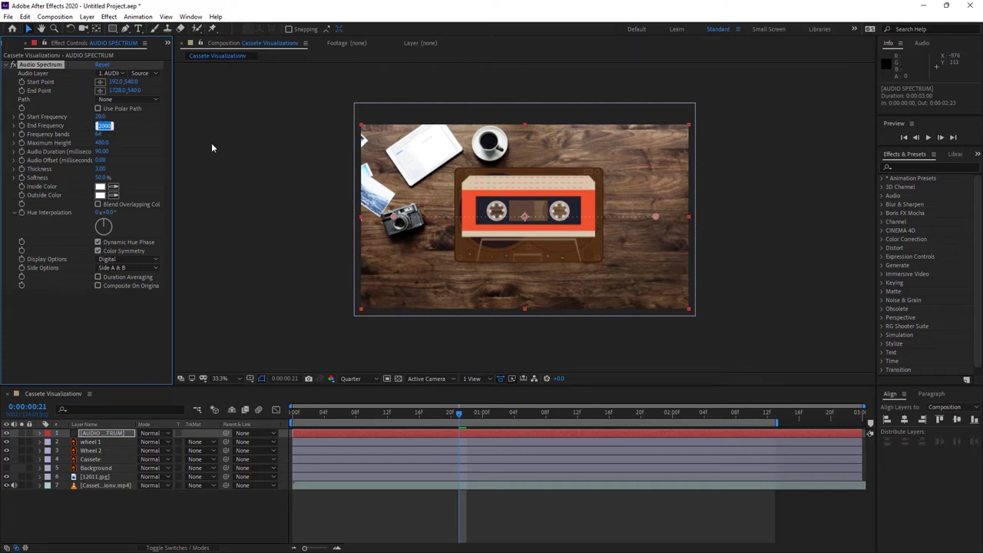
text(150)
key(Return)
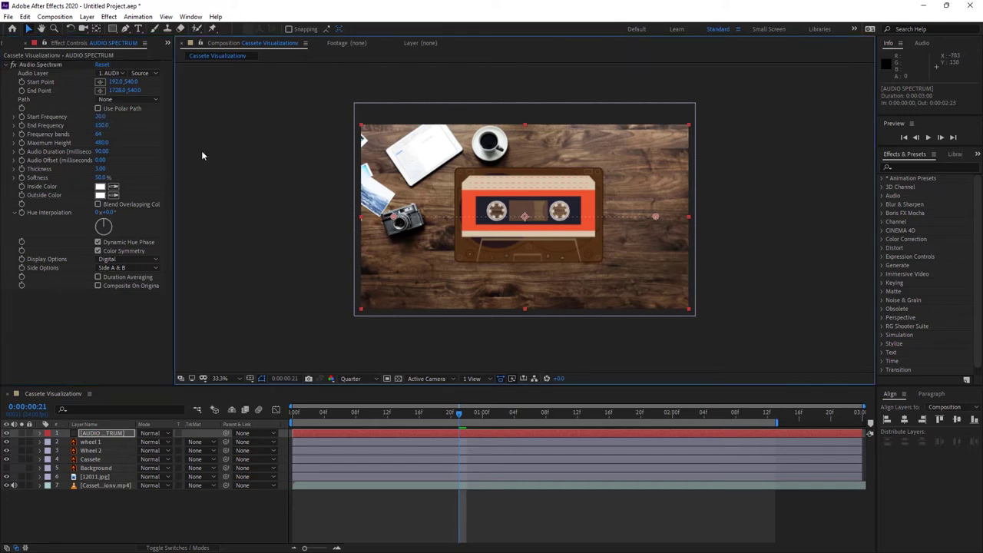
click(202, 155)
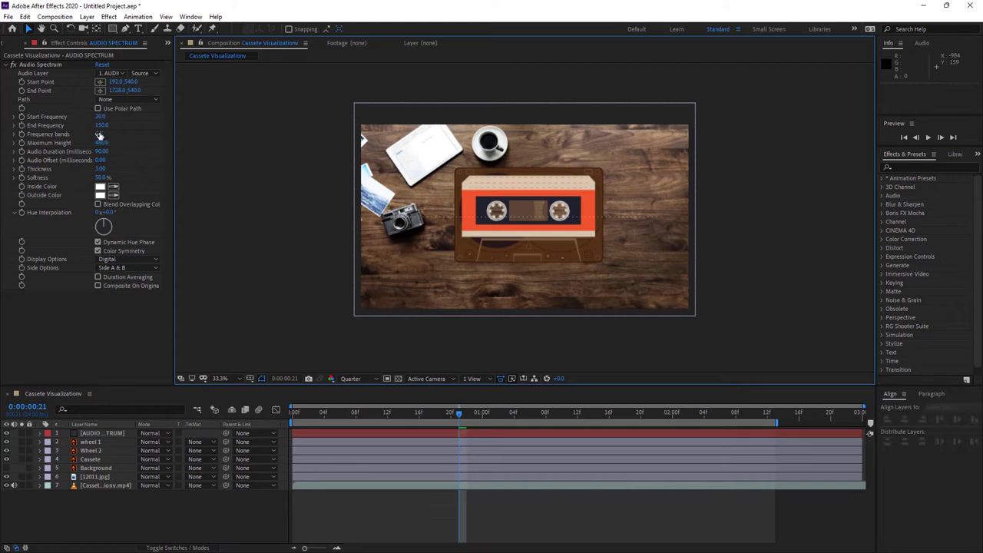
click(99, 134)
text(60)
click(104, 144)
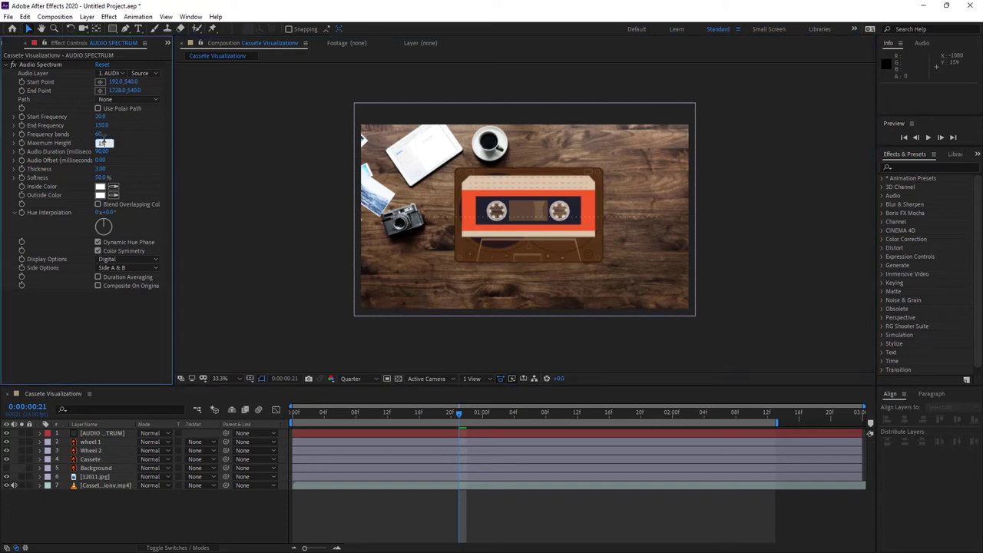
click(273, 163)
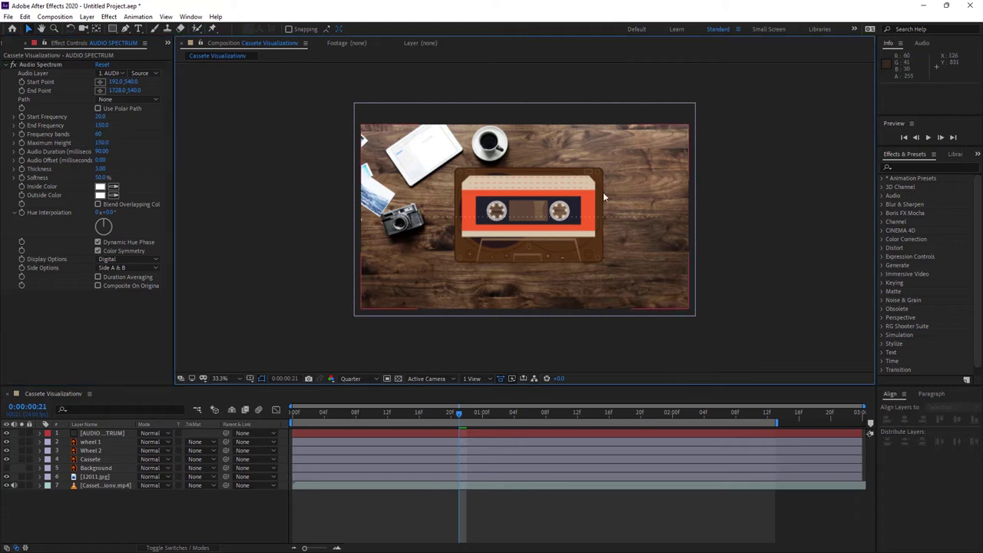
click(300, 212)
click(113, 82)
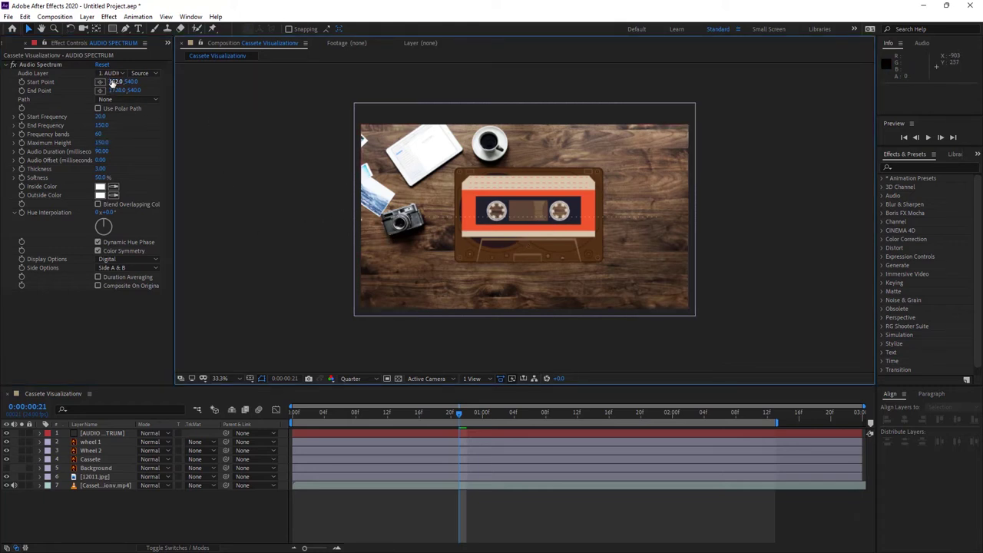
Scrub the spectrum's Start Point to about 560,540 and End Point to about 1415,540
key(Return)
drag(131, 83, 298, 116)
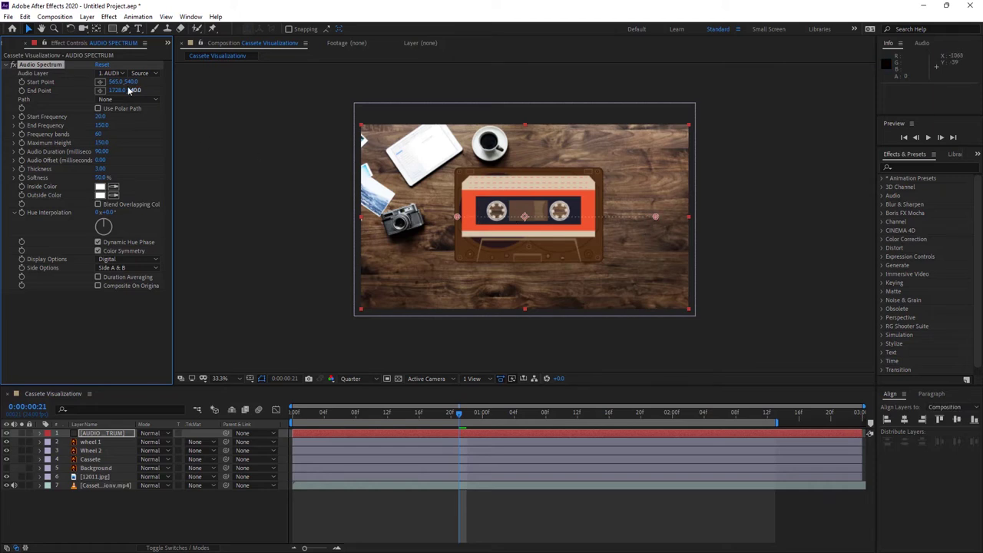
drag(115, 90, 82, 91)
click(288, 156)
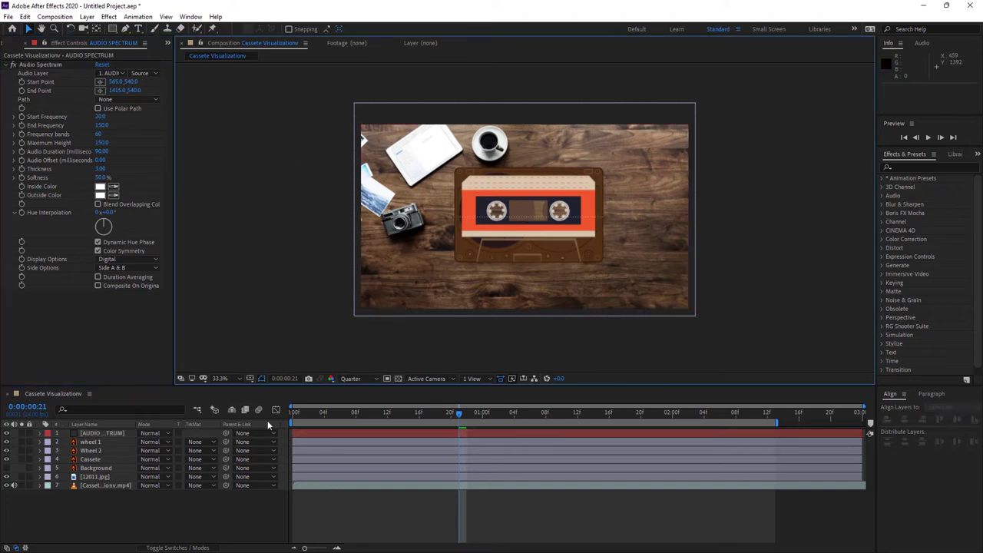
click(111, 433)
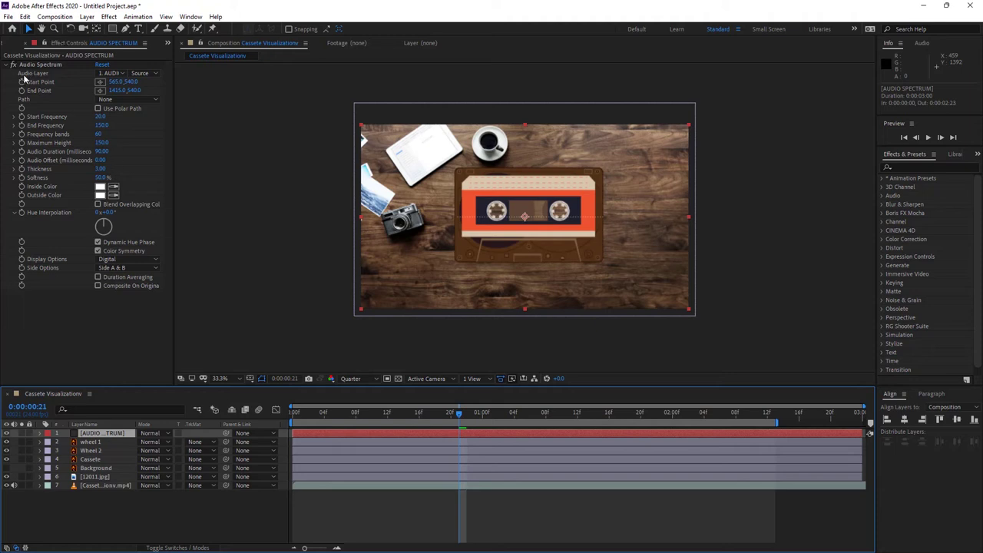
Set Audio Layer to 7. Cassete Visualizationv.mp4 and preview the bars reacting to it
click(112, 75)
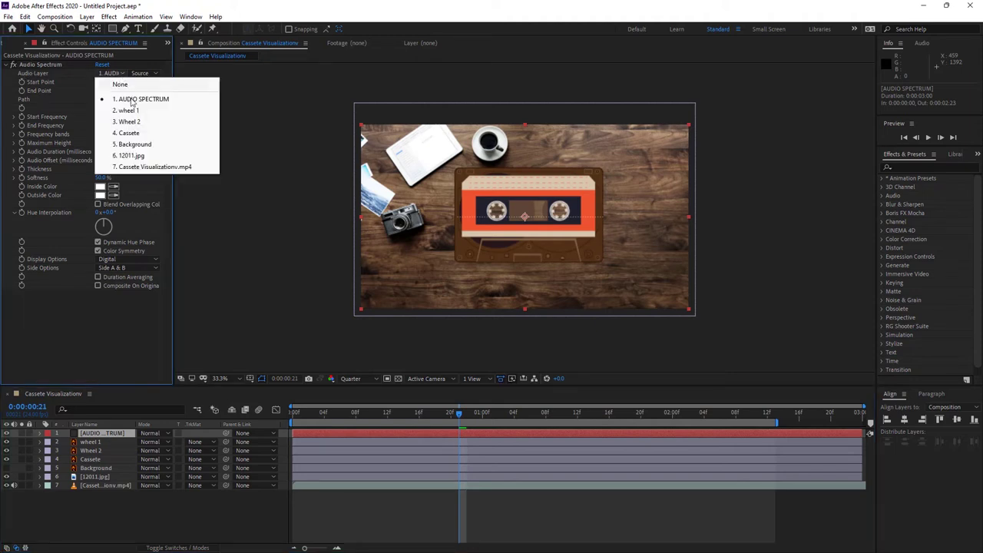
click(142, 167)
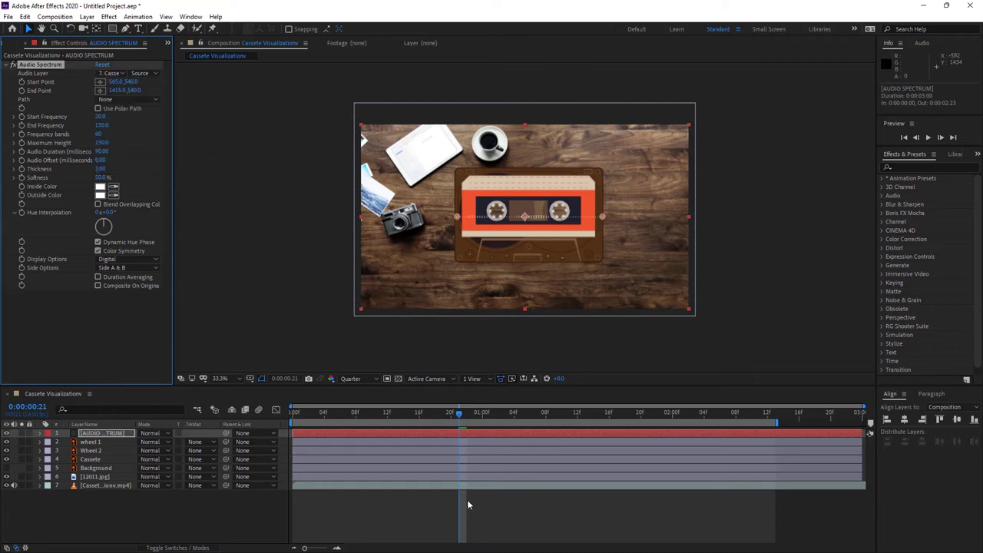
key(space)
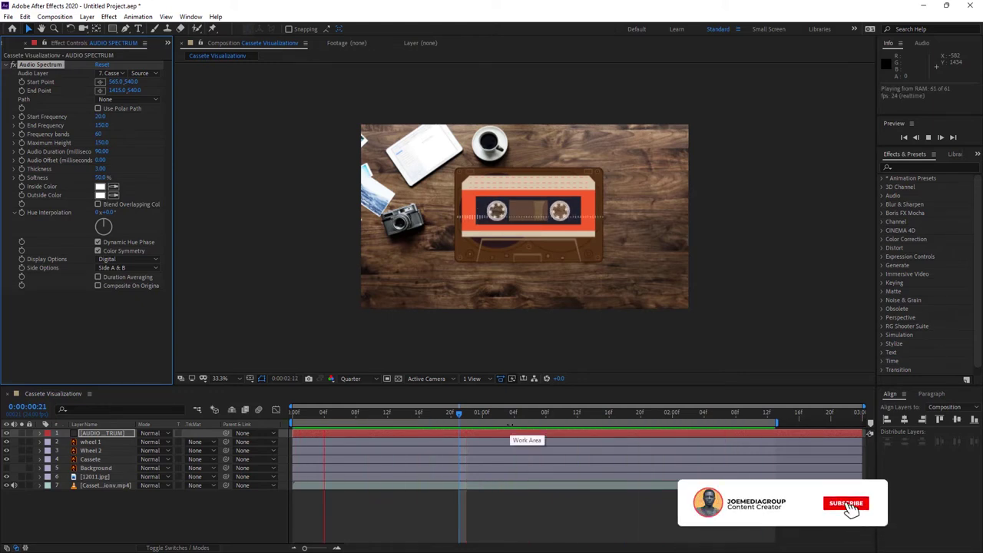
key(space)
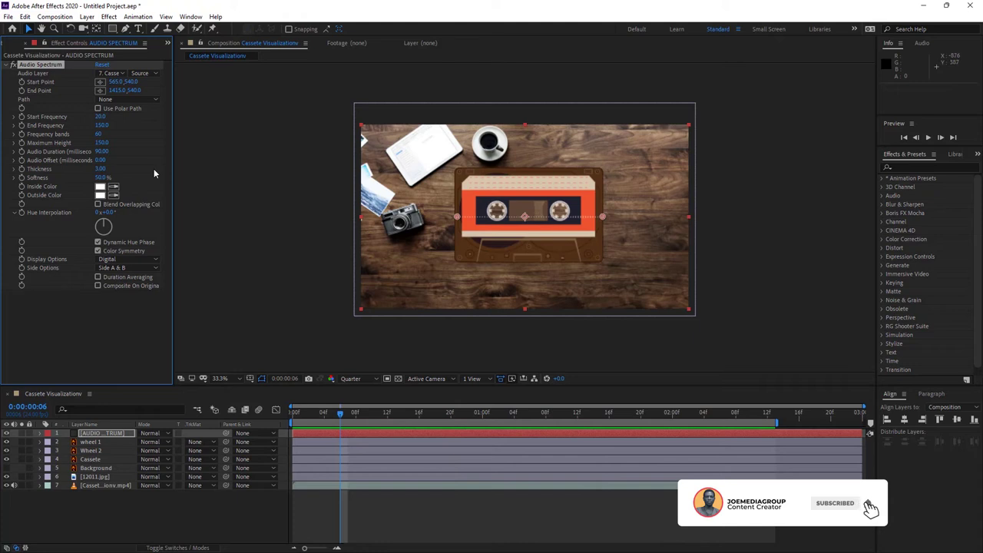
click(109, 435)
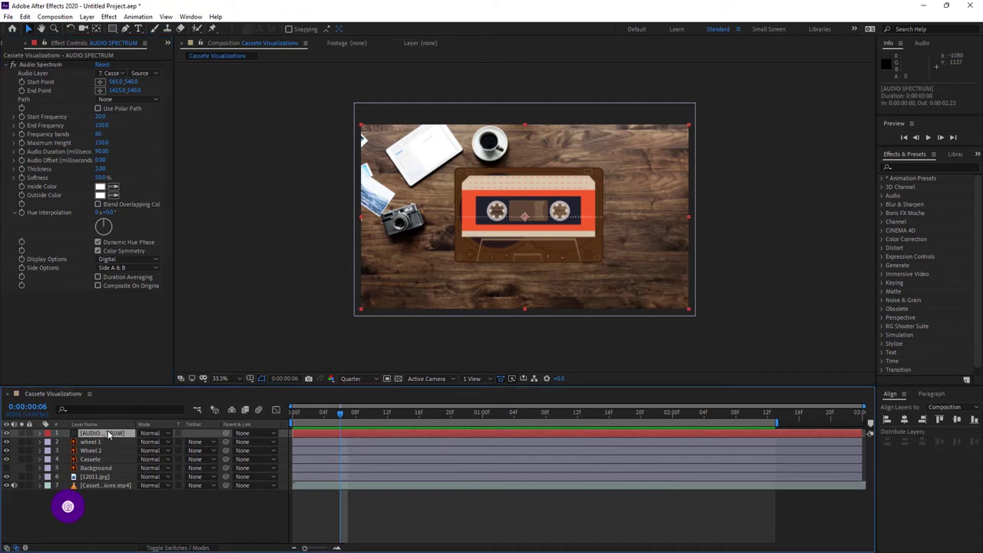
Lower the AUDIO SPECTRUM layer to Position 960,949 and preview it
key(p)
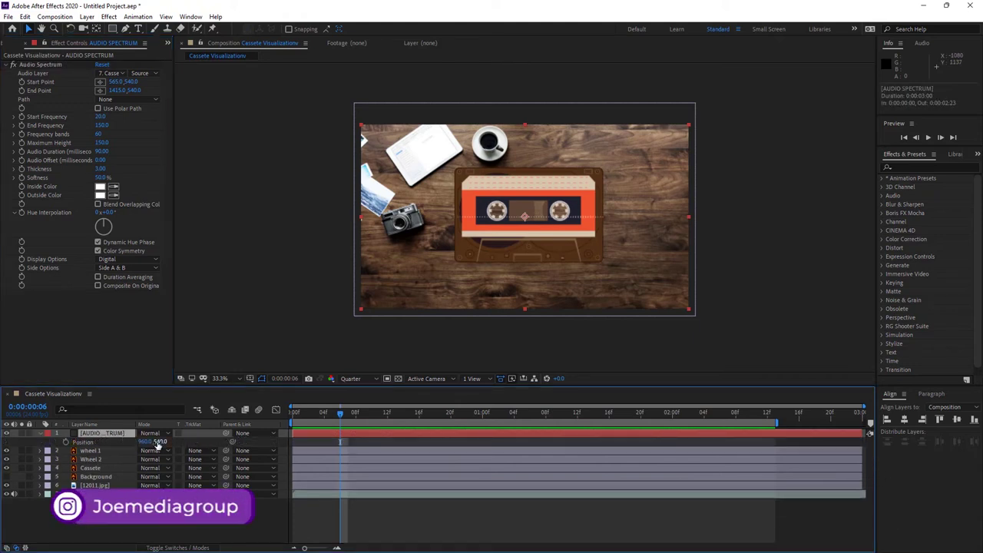
drag(157, 444, 215, 443)
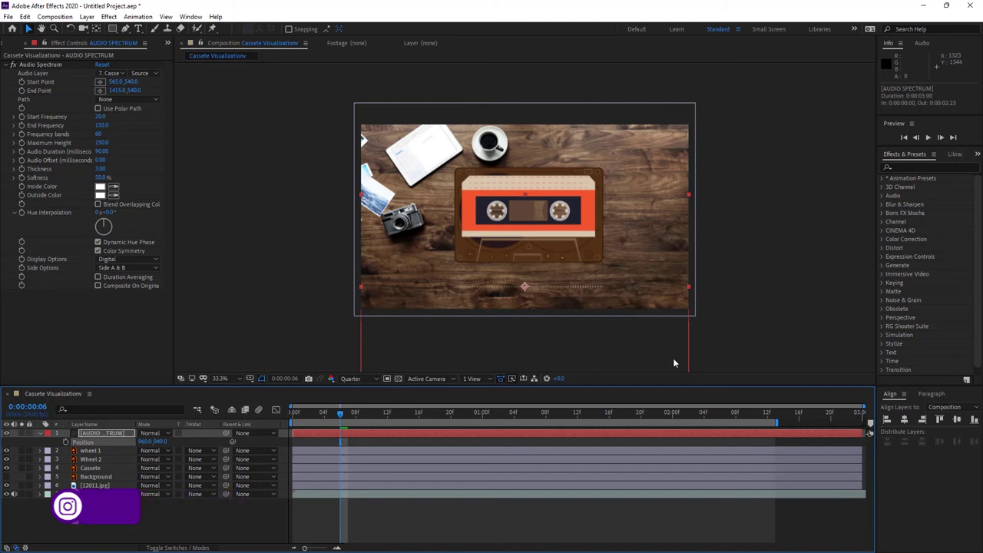
key(space)
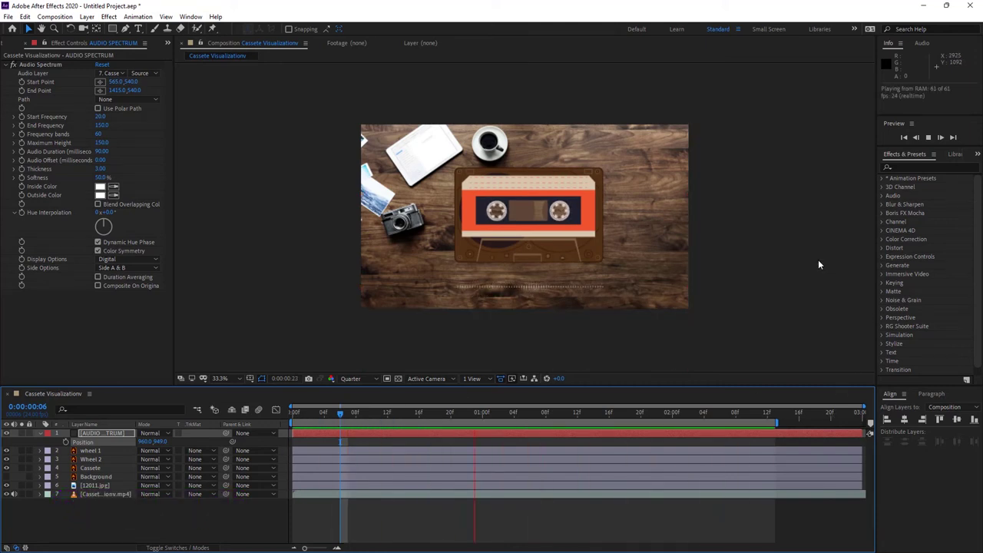
key(space)
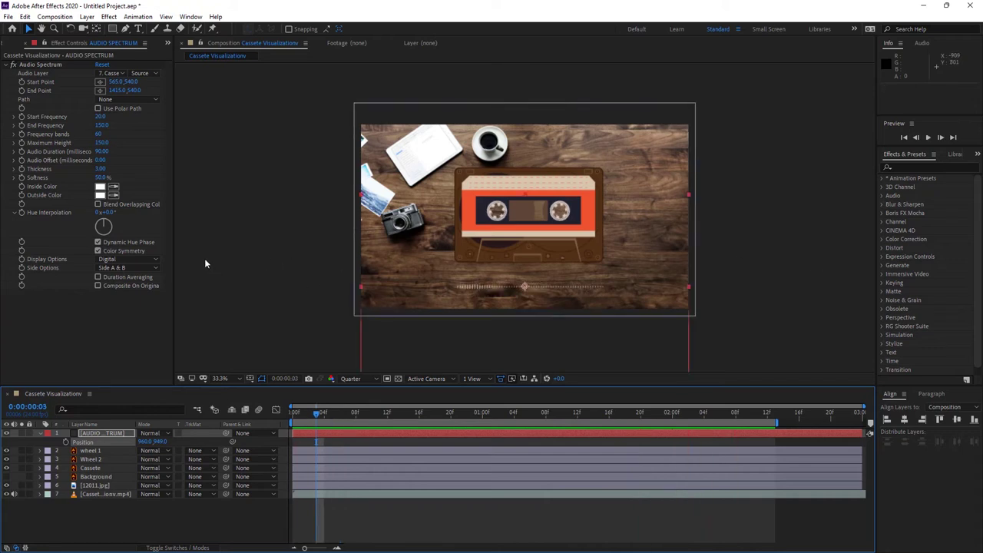
Set the spectrum Thickness to 5 and preview the thicker bars
click(100, 168)
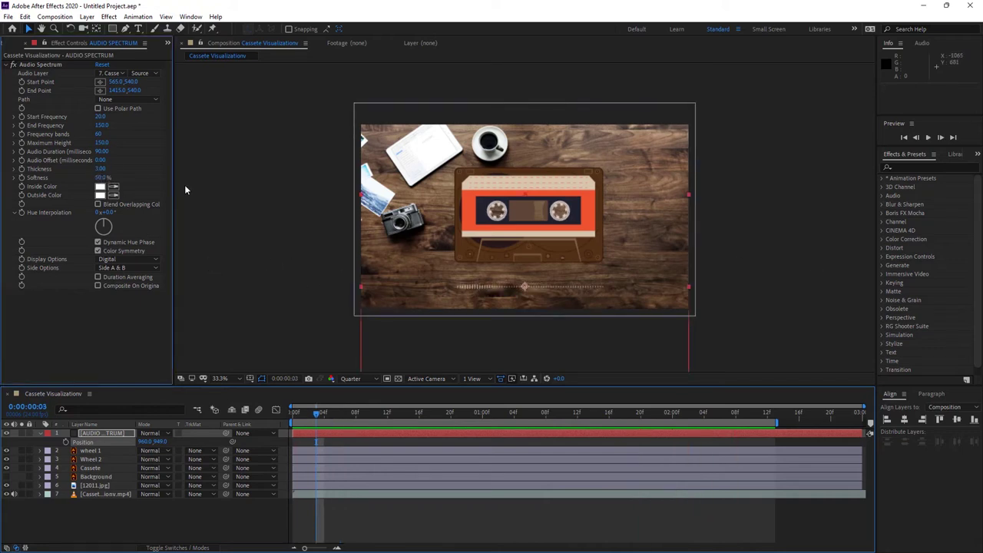
text(5)
click(247, 190)
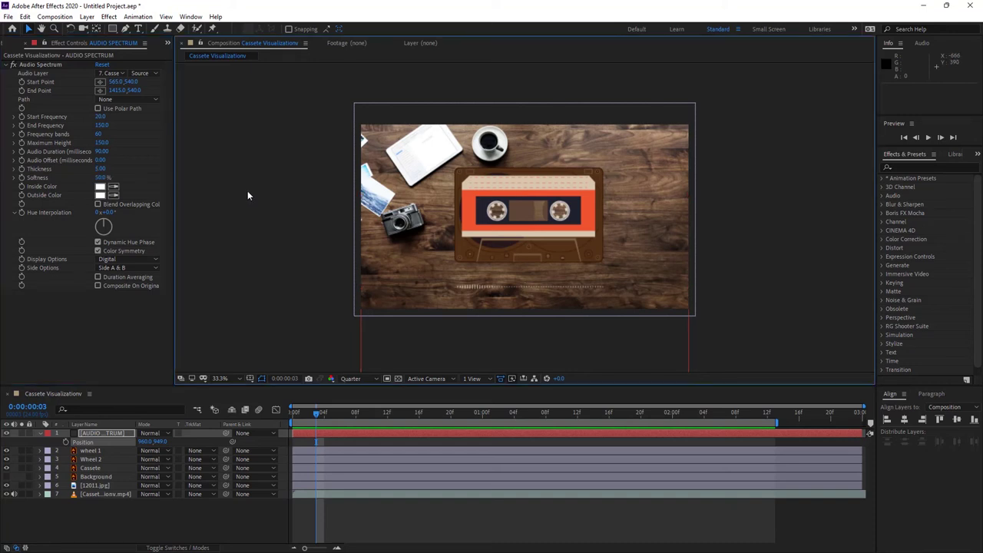
key(space)
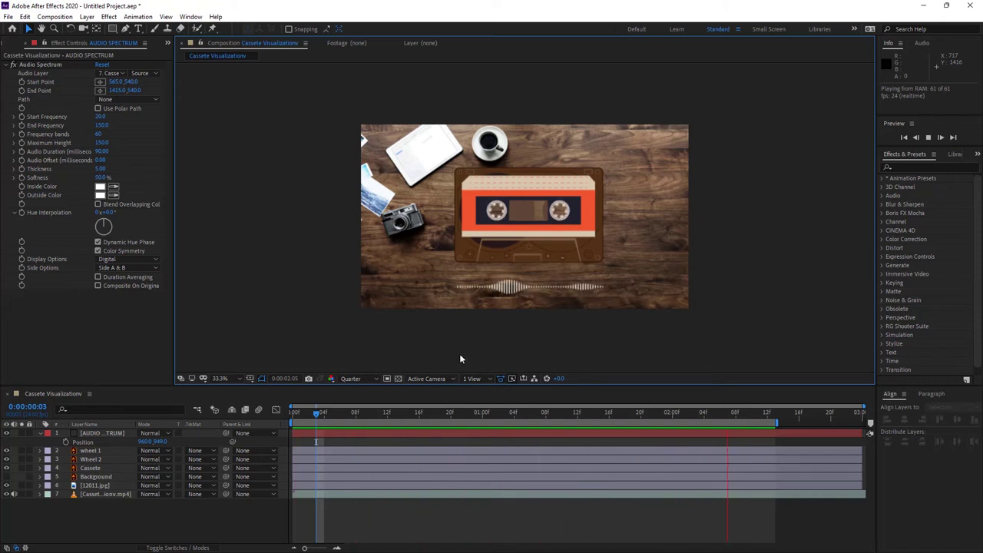
key(space)
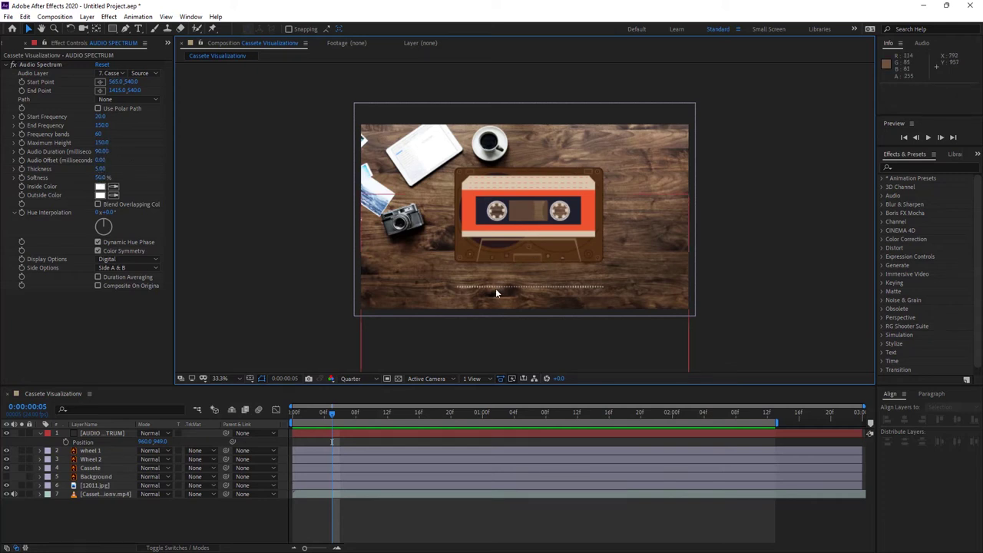
key(space)
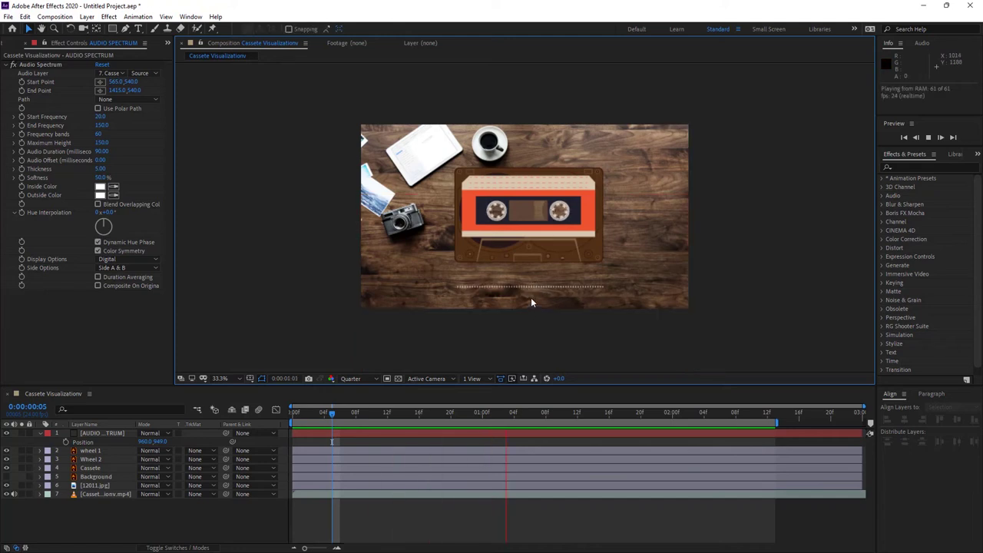
key(space)
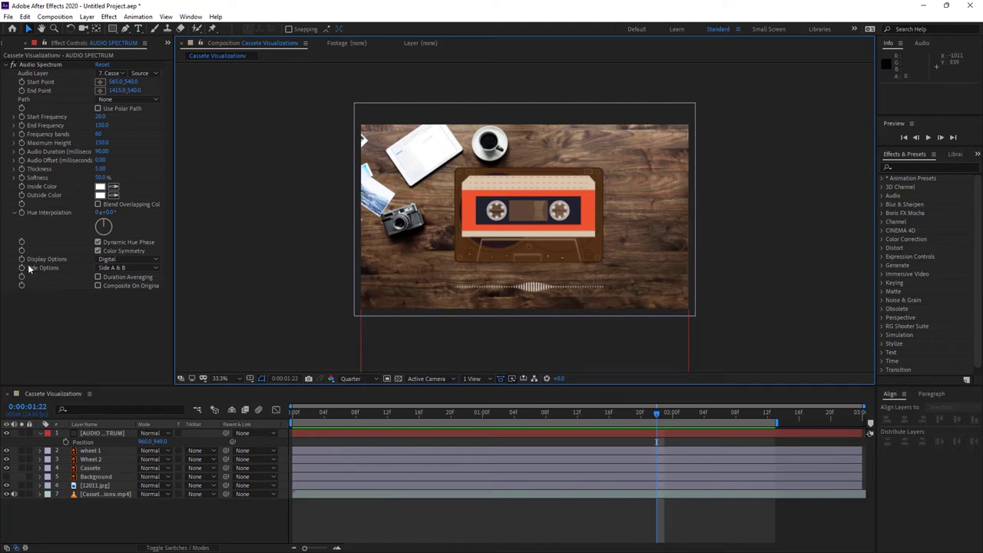
Preview the spectrum with Side Options set to Side A, then Side B
click(134, 270)
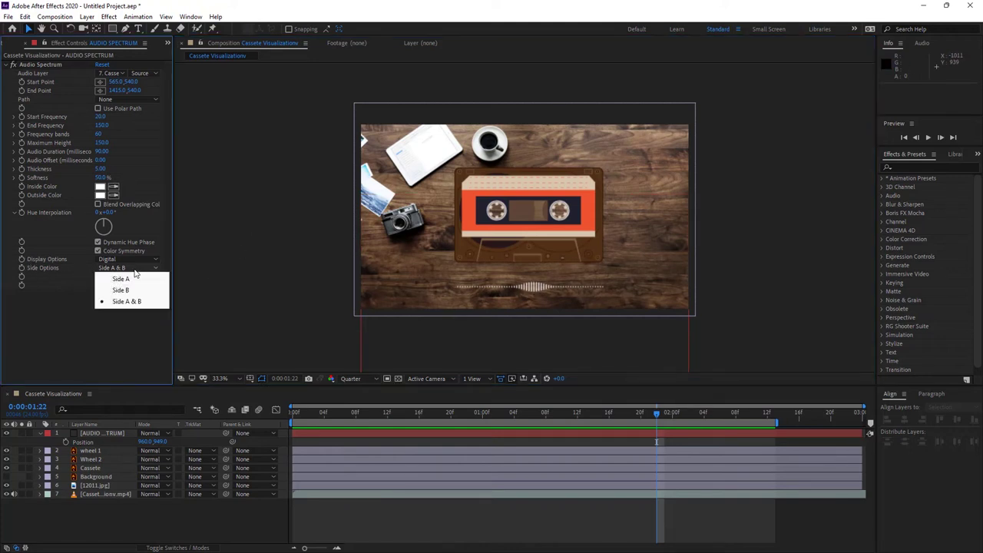
click(127, 278)
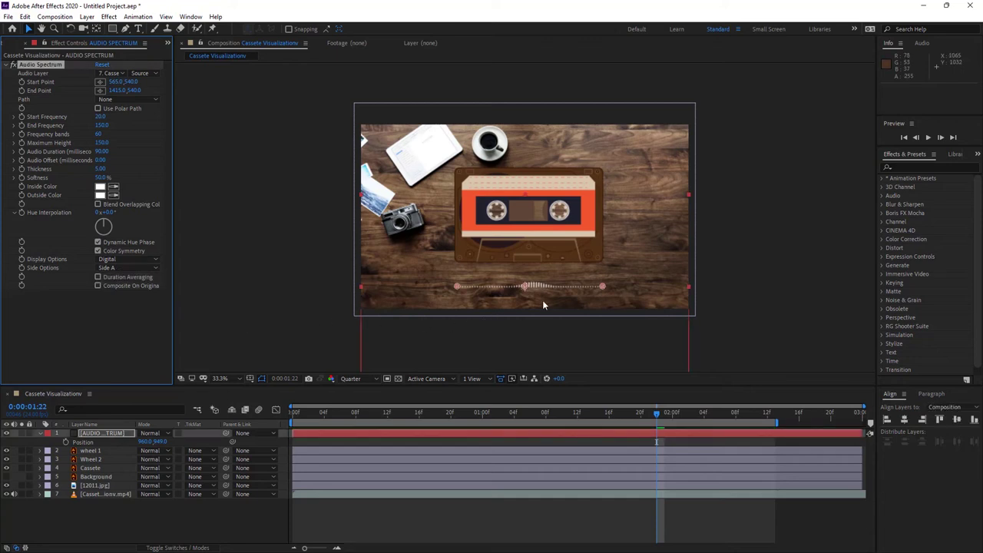
key(space)
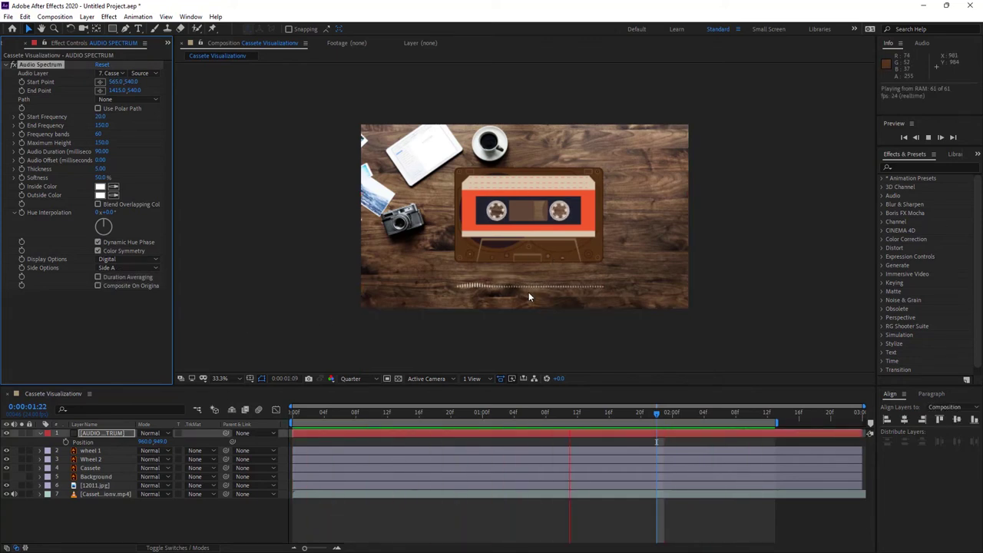
click(156, 266)
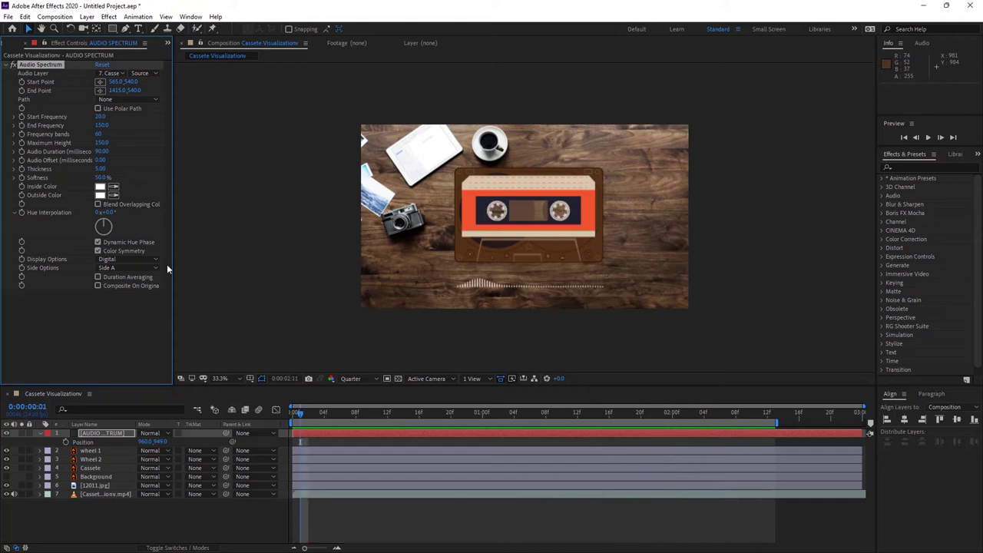
click(125, 266)
click(132, 292)
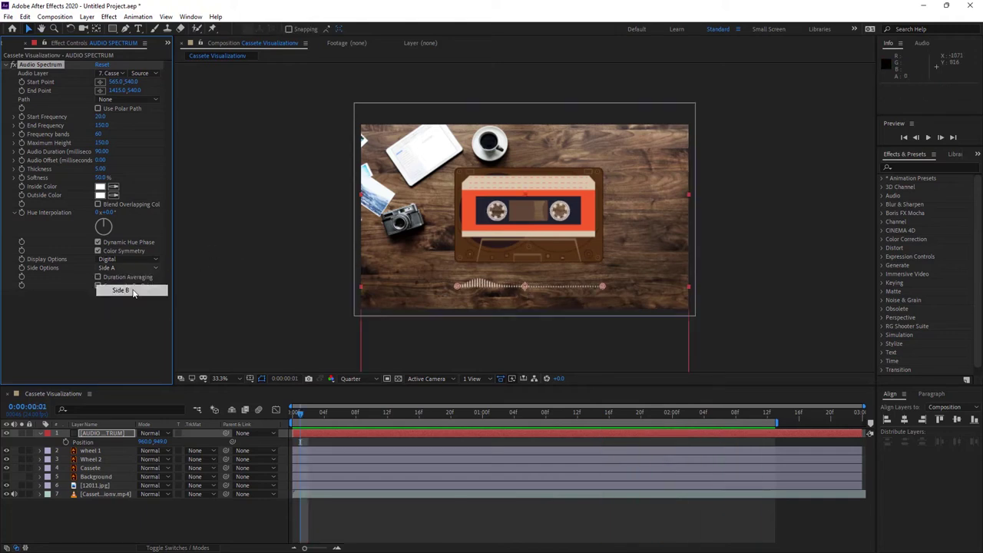
key(space)
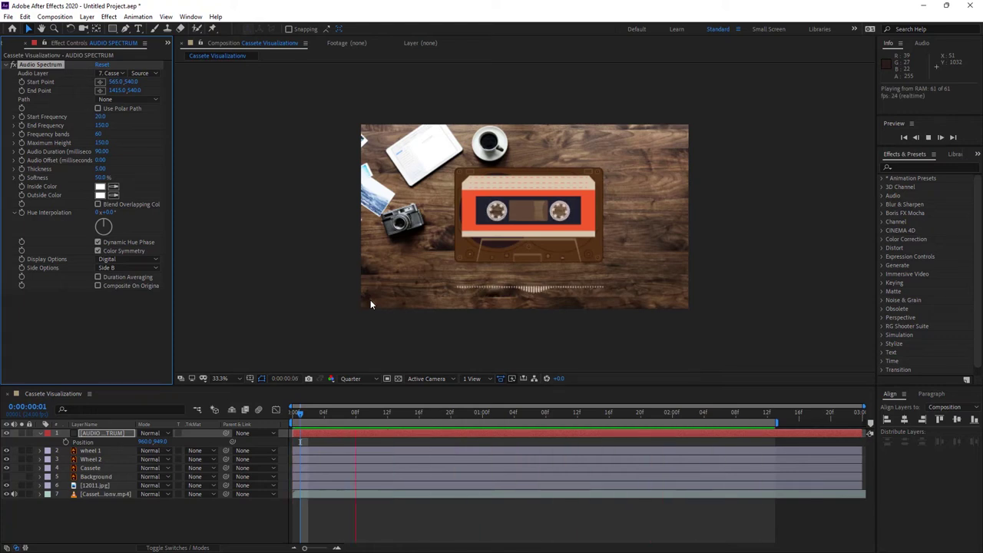
Preview Side A & B, then settle Side Options back on Side A
click(125, 267)
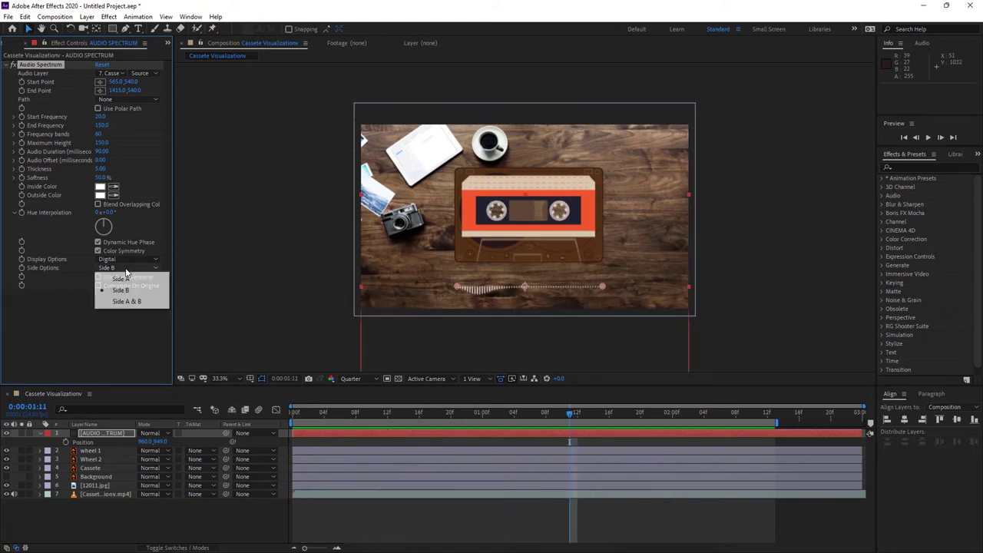
click(127, 301)
key(space)
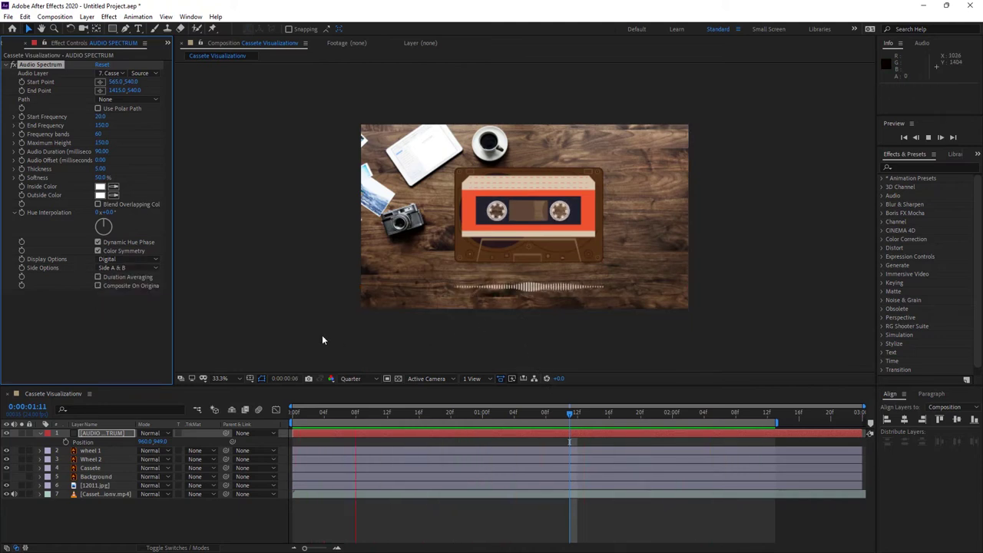
key(space)
click(116, 268)
click(119, 281)
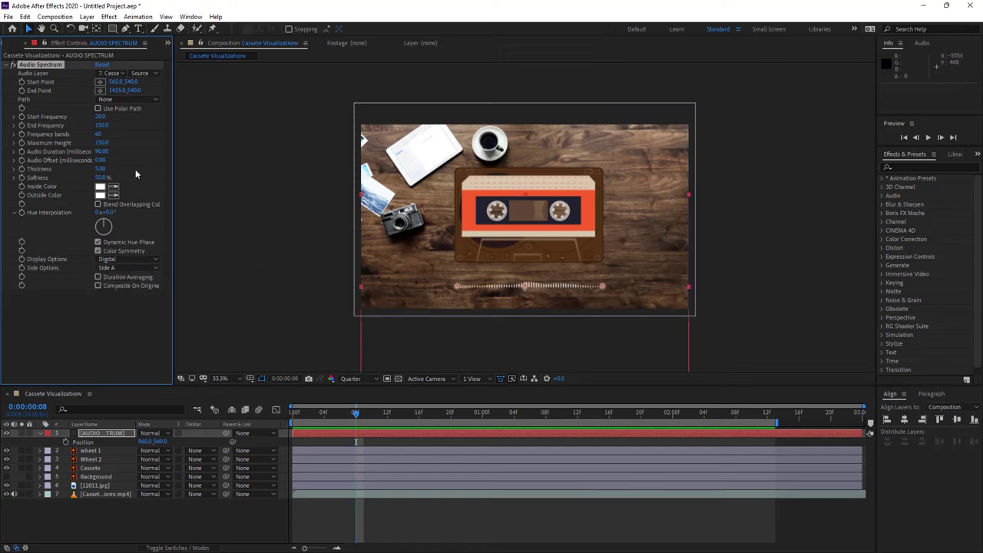
Set the spectrum's Maximum Height to 200 and preview it
click(102, 143)
text(200)
click(411, 339)
key(space)
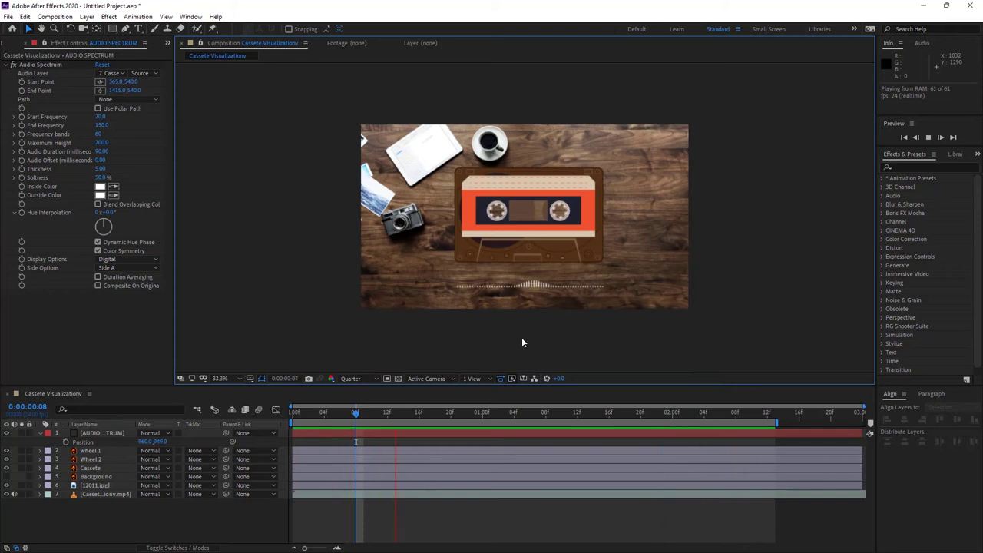
key(space)
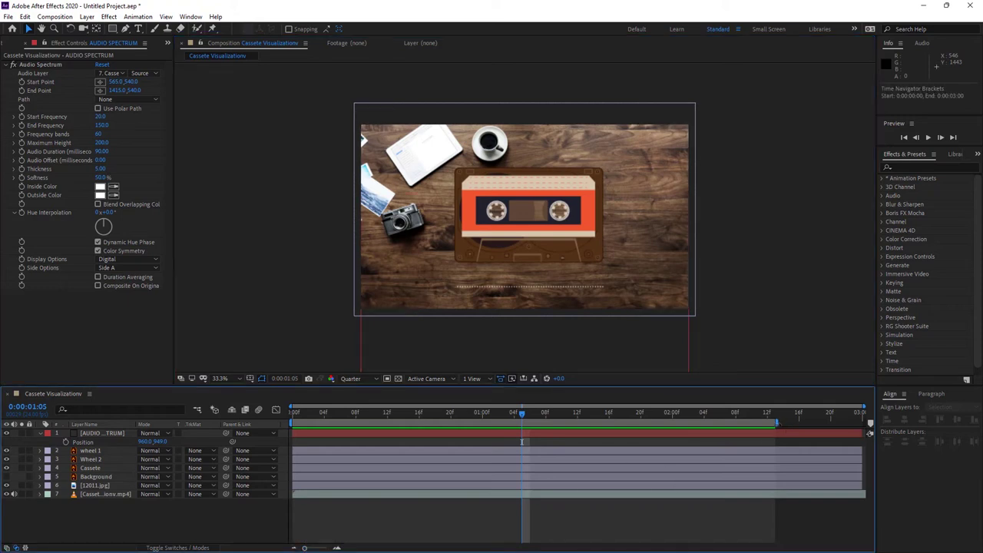
Extend the work area to the timeline's end and preview the full length
drag(778, 422, 866, 422)
key(space)
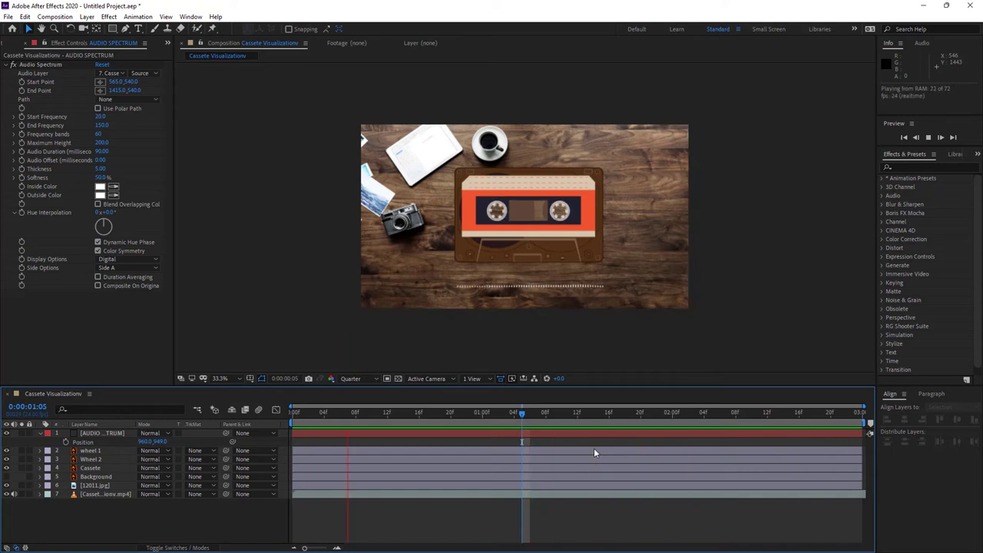
key(space)
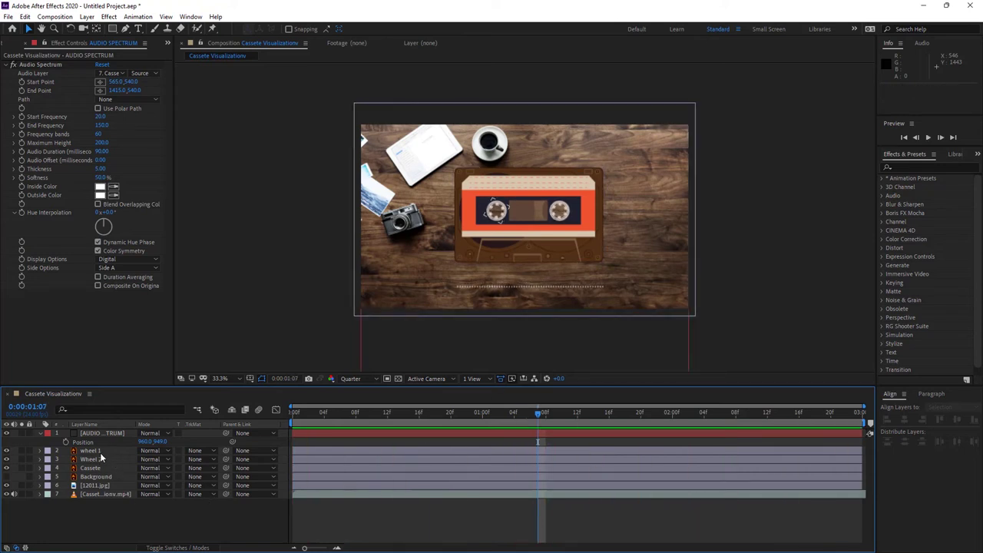
Pre-compose wheel 1, Wheel 2 and Cassete into a new composition named Cassete
click(100, 452)
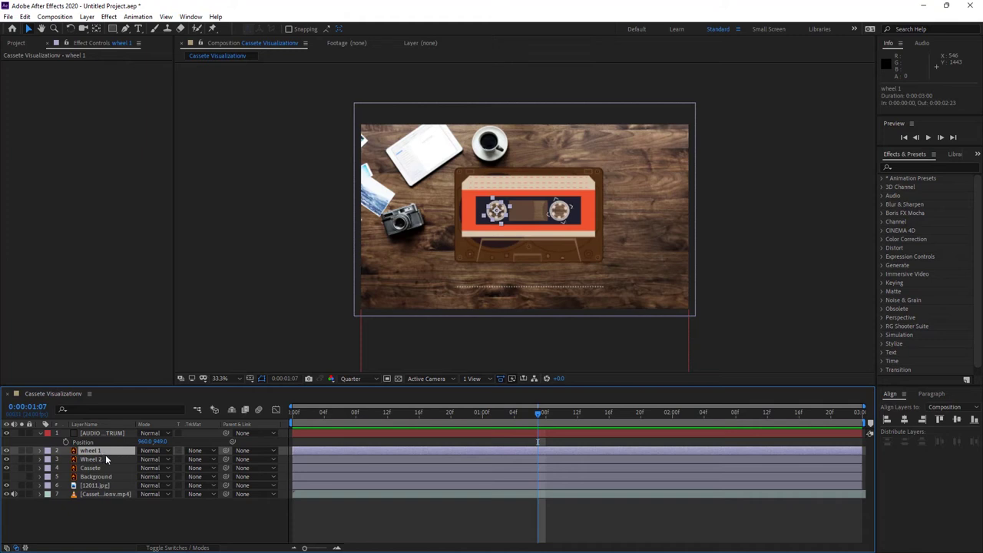
ctrl+click(104, 458)
ctrl+click(104, 468)
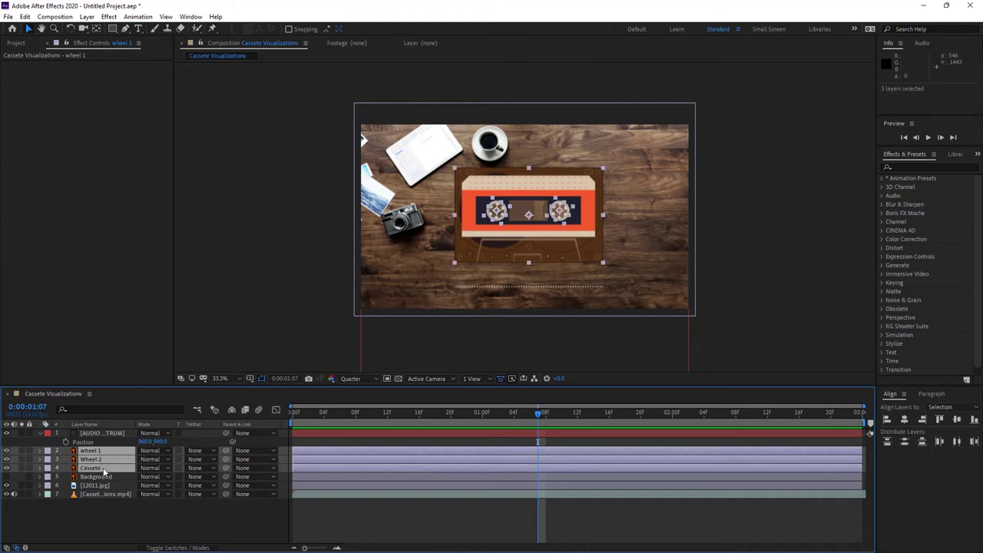
right_click(110, 462)
click(146, 420)
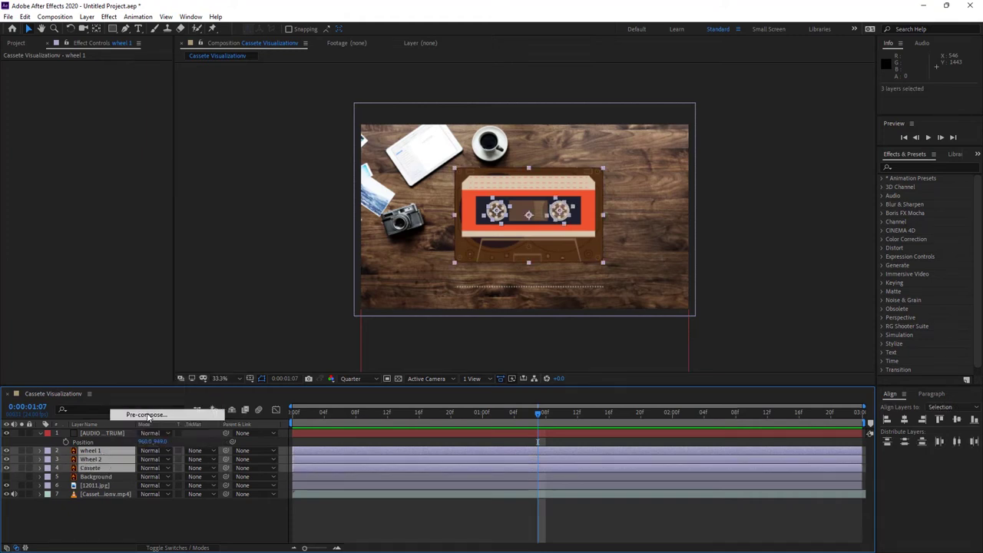
text(Cassete)
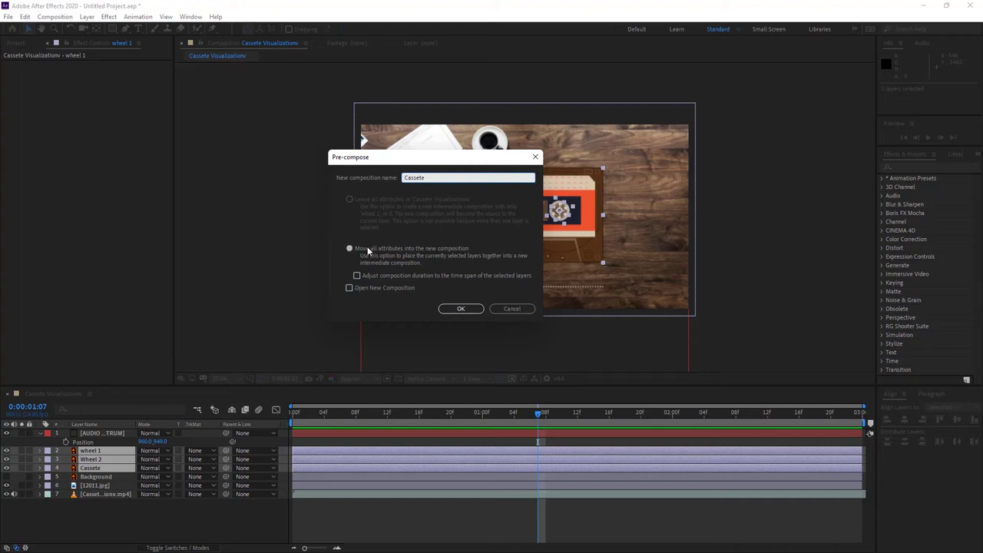
click(463, 308)
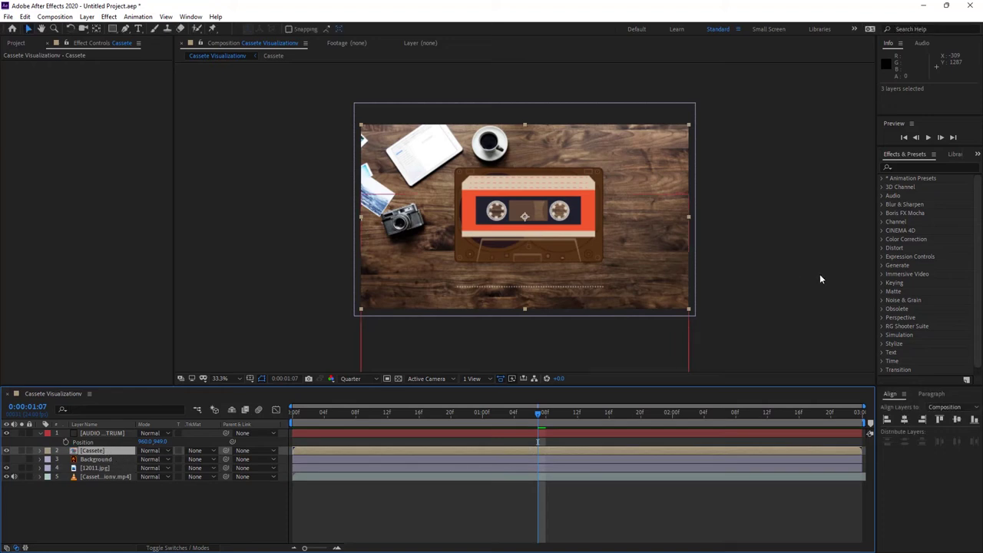
Search Effects & Presets for Drop Shadow and apply it to the Cassete layer
click(915, 169)
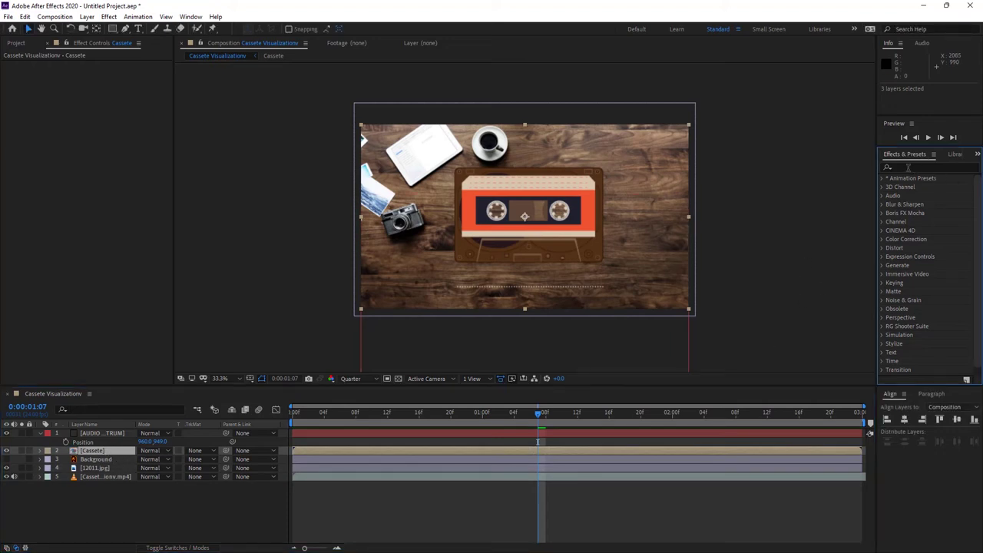
click(908, 168)
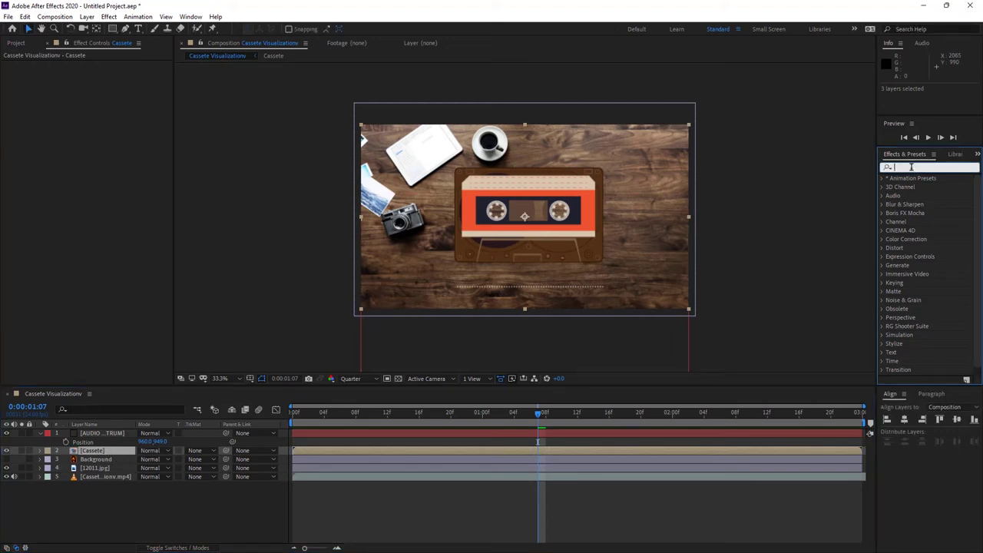
click(191, 17)
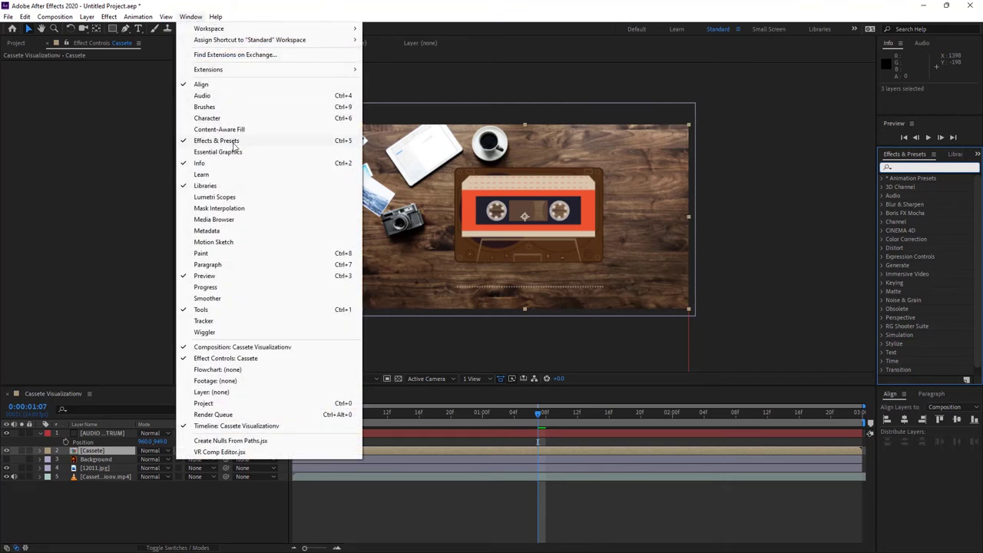
click(911, 172)
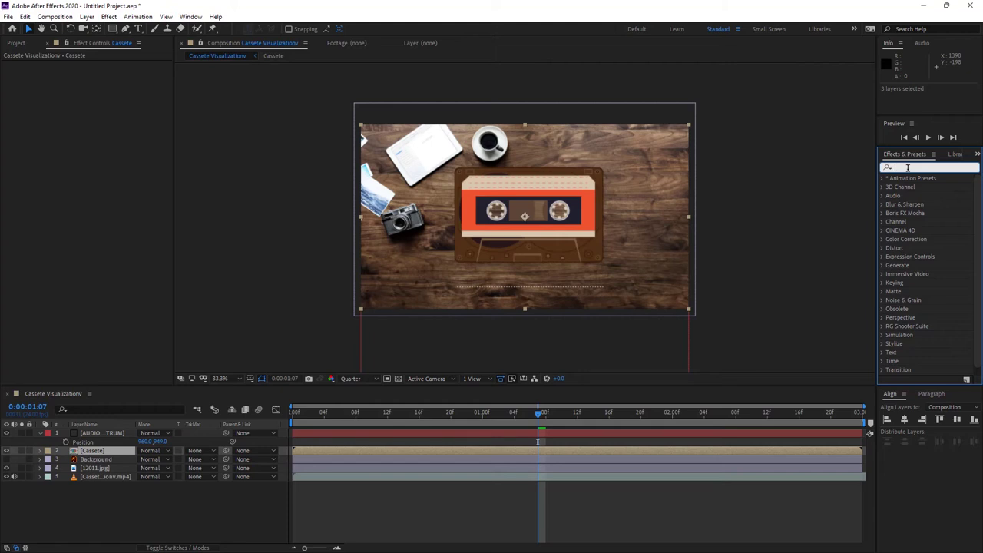
text(drop)
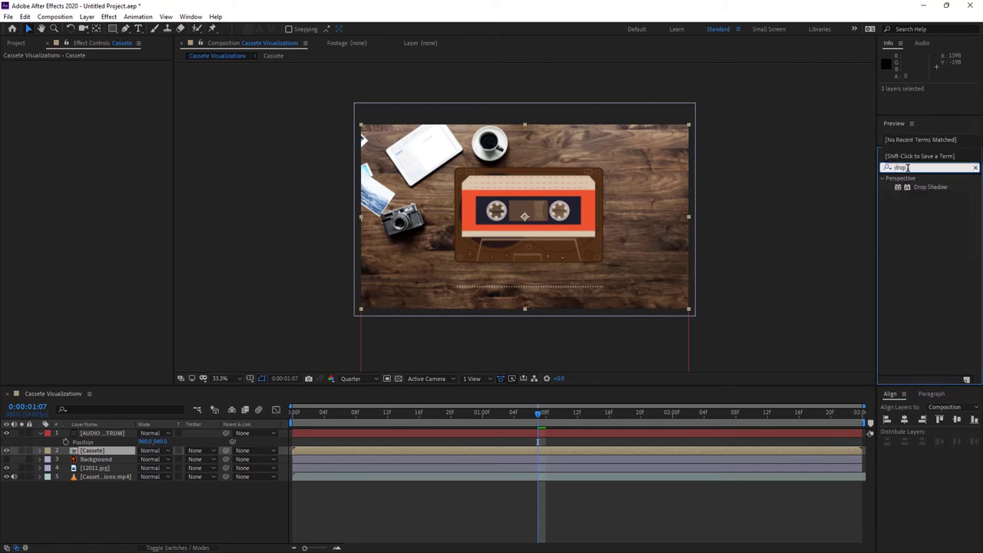
key(Return)
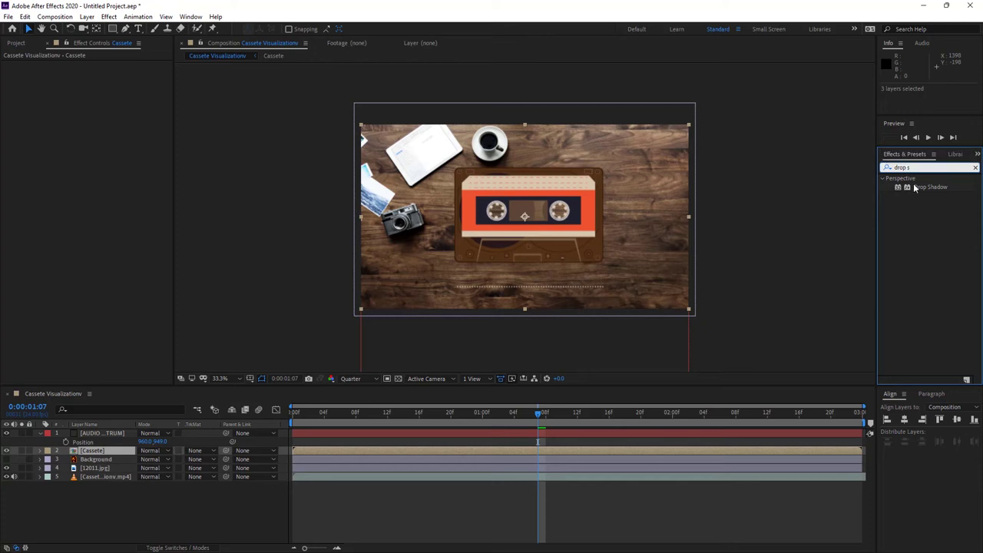
click(930, 187)
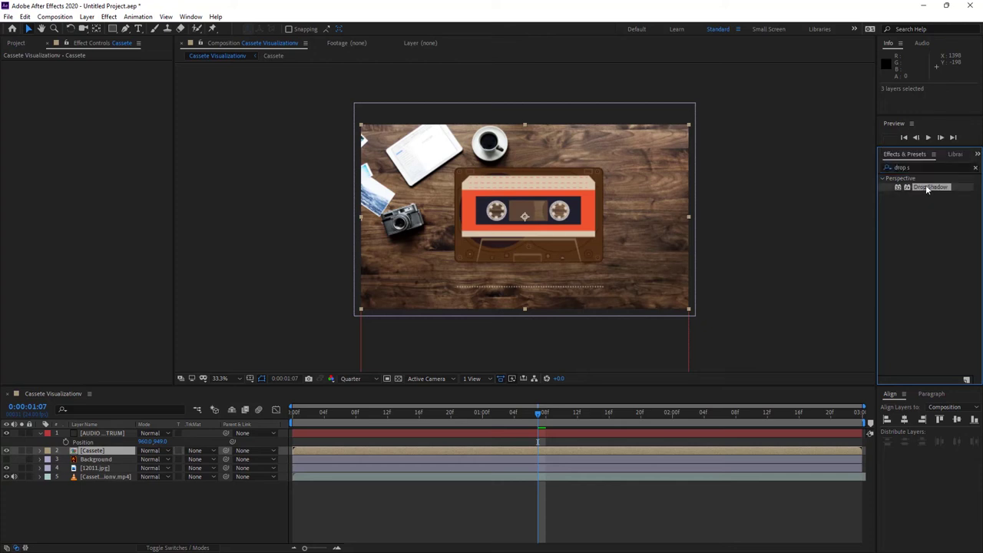
drag(926, 185, 99, 453)
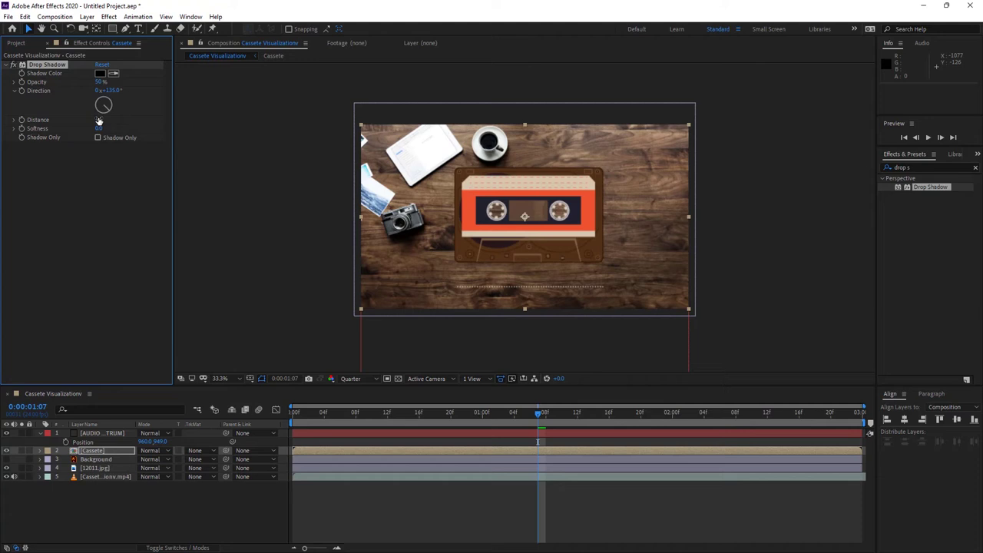
Set the shadow Distance to 35, Softness to 81 and Direction to about 120°
drag(109, 119, 116, 120)
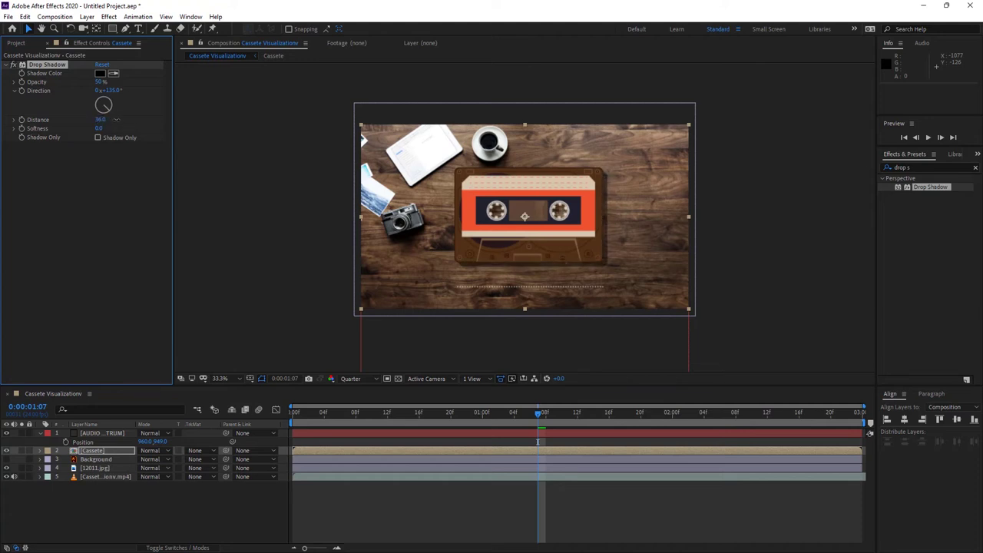
click(100, 120)
text(35)
key(Return)
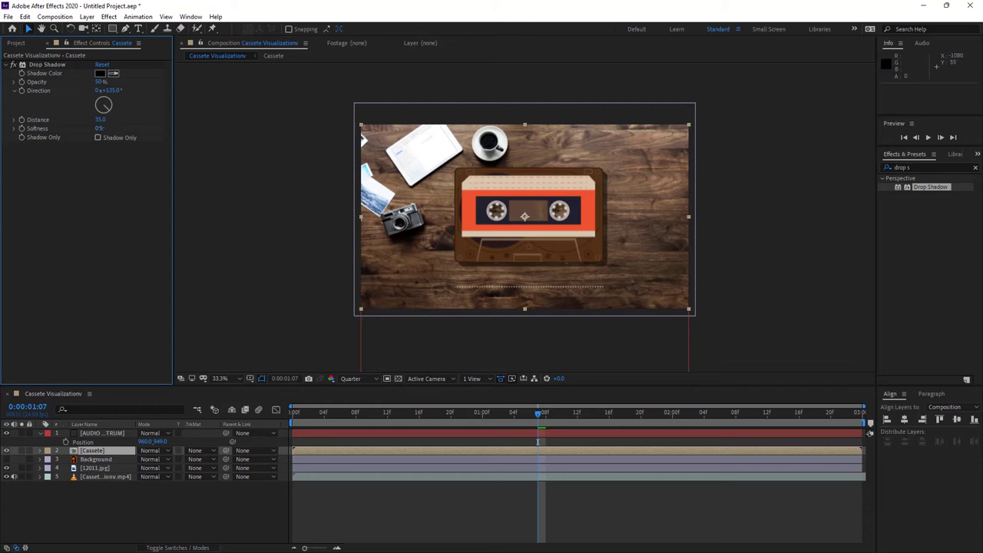
mouse_move(99, 128)
mouse_down()
mouse_move(135, 128)
mouse_move(93, 128)
mouse_up()
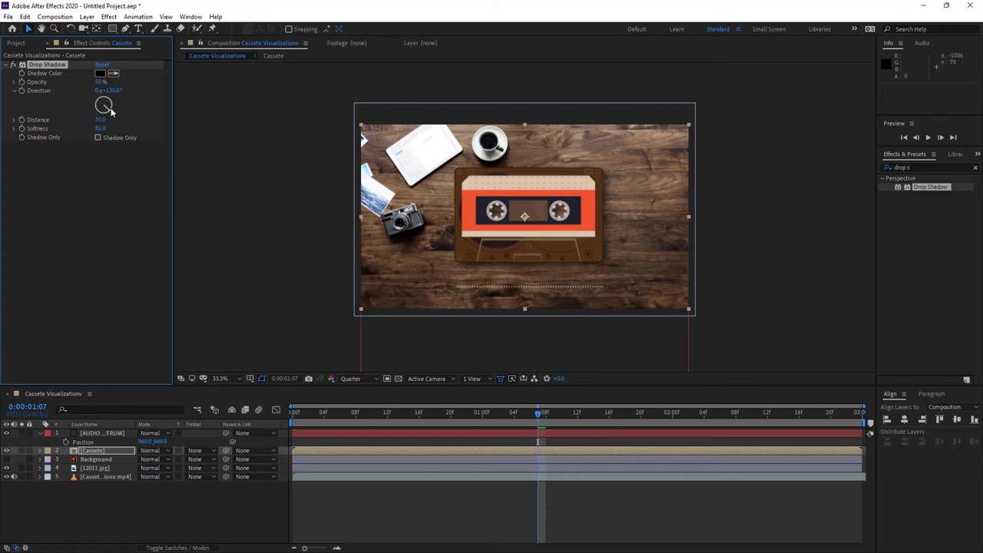
drag(110, 107, 120, 112)
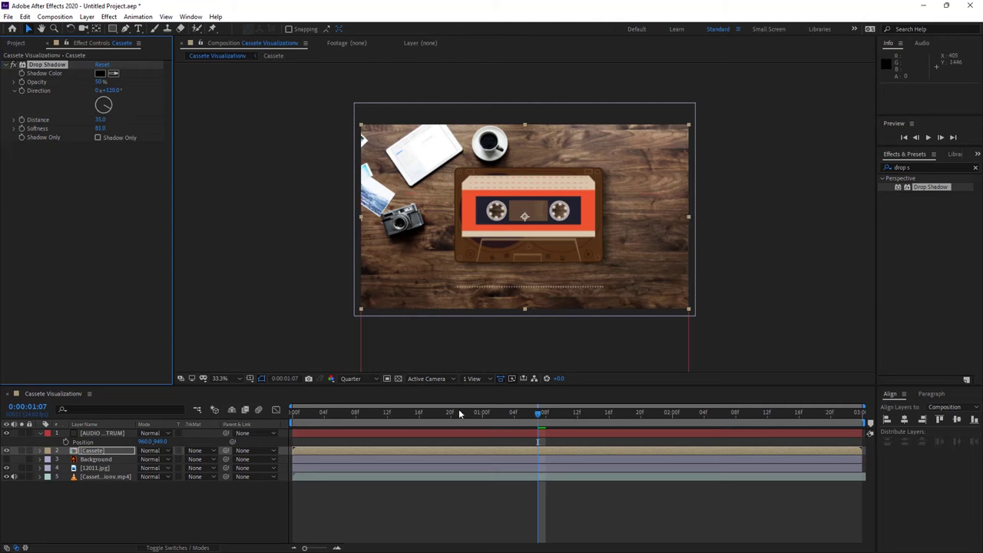
click(275, 401)
key(Home)
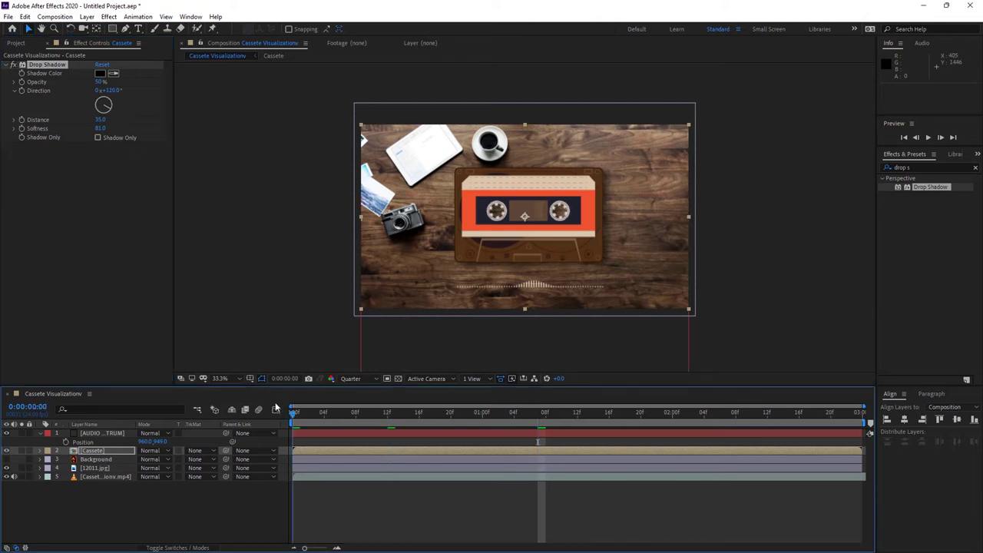
key(space)
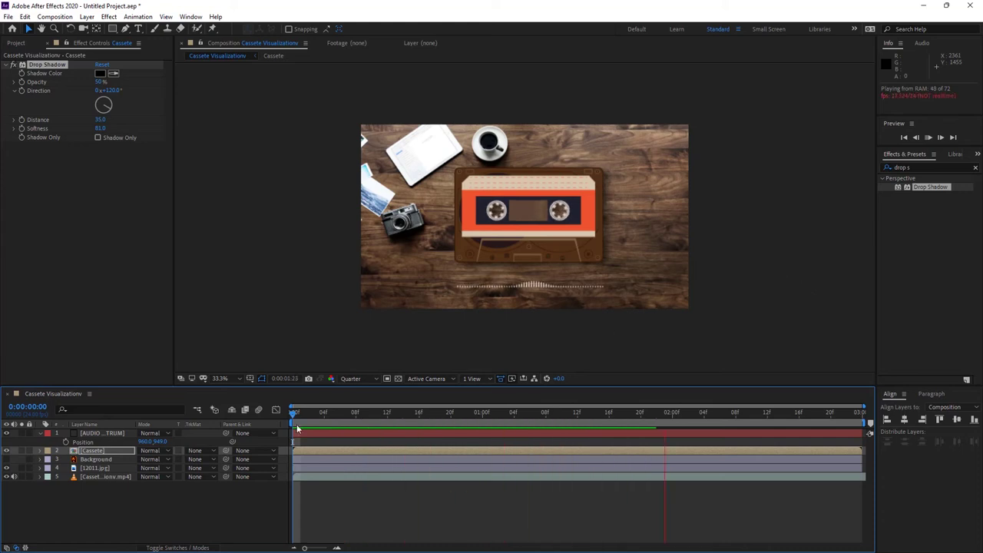
key(space)
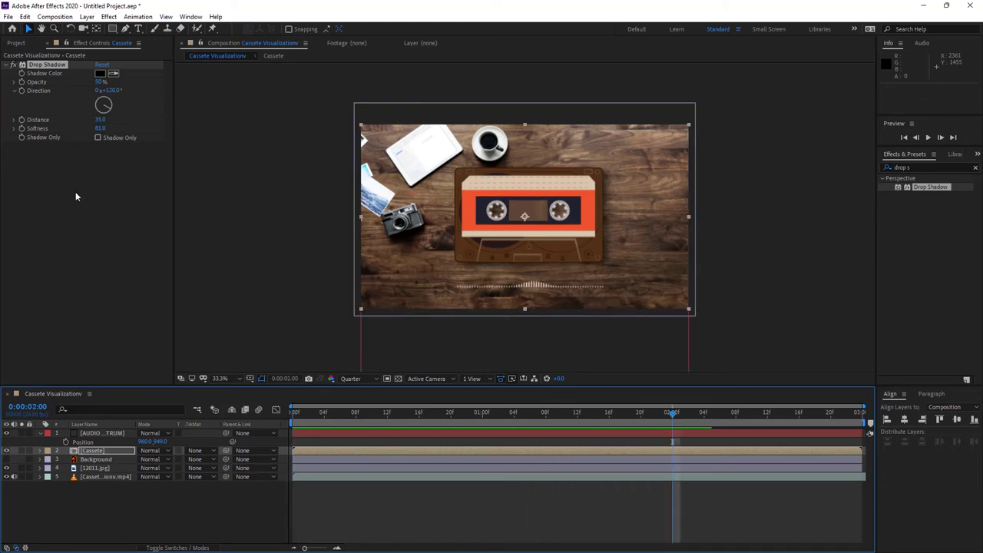
click(13, 64)
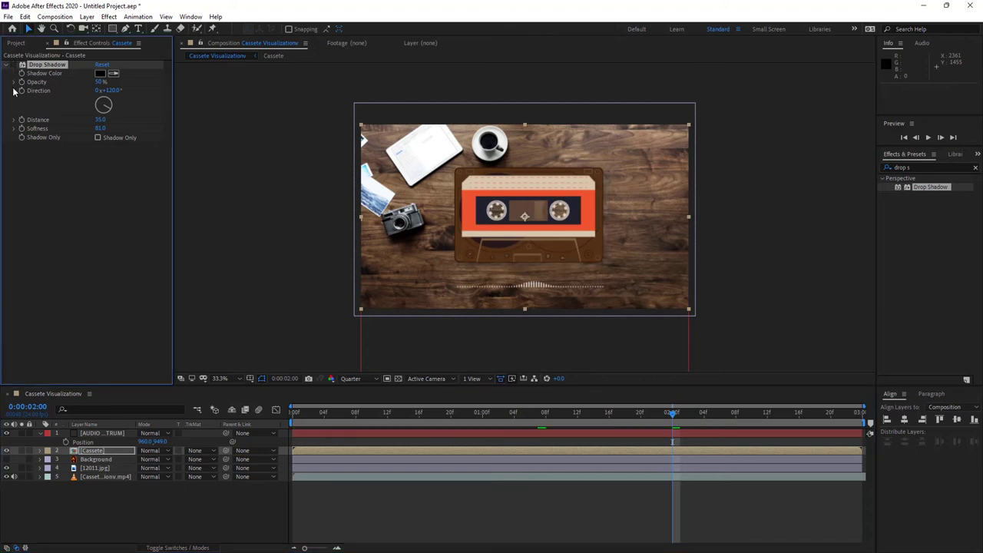
drag(673, 415, 278, 422)
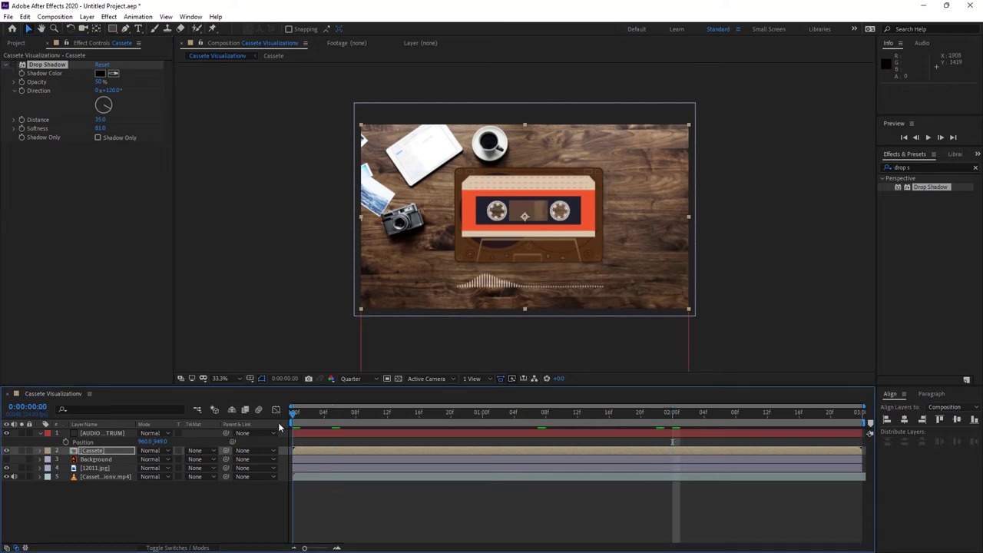
Duplicate AUDIO SPECTRUM, set the copy's Inside Color to the cassette orange (EF5230), and preview
click(100, 434)
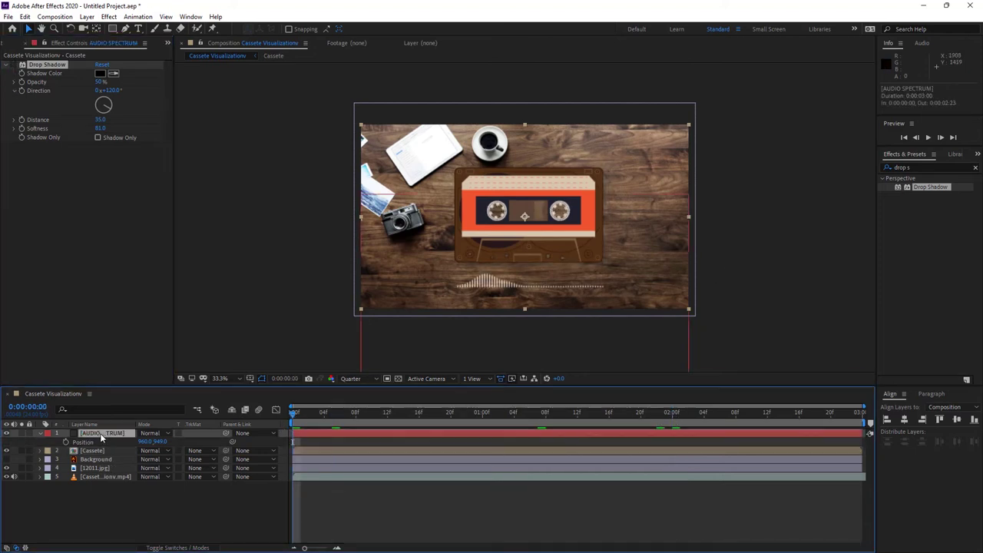
key(ctrl+d)
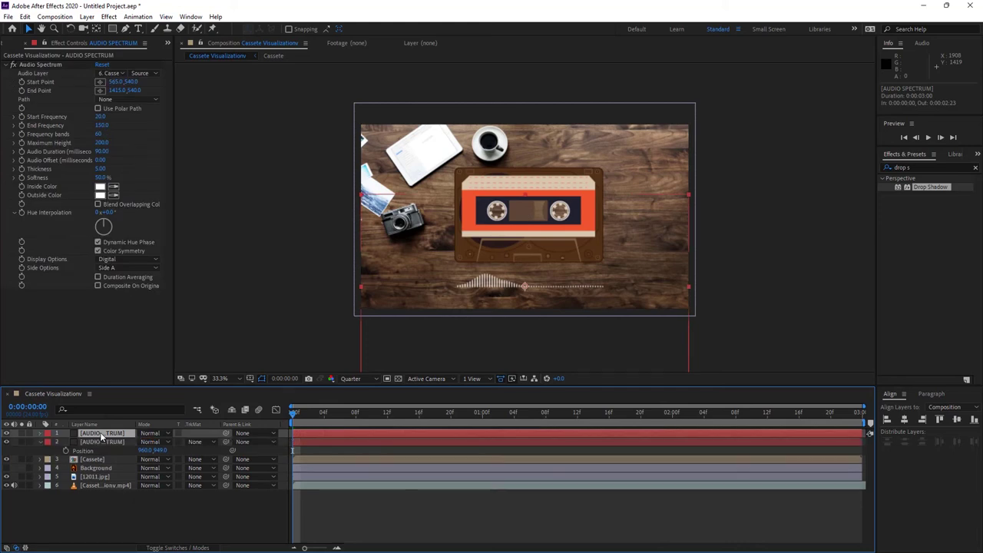
click(100, 187)
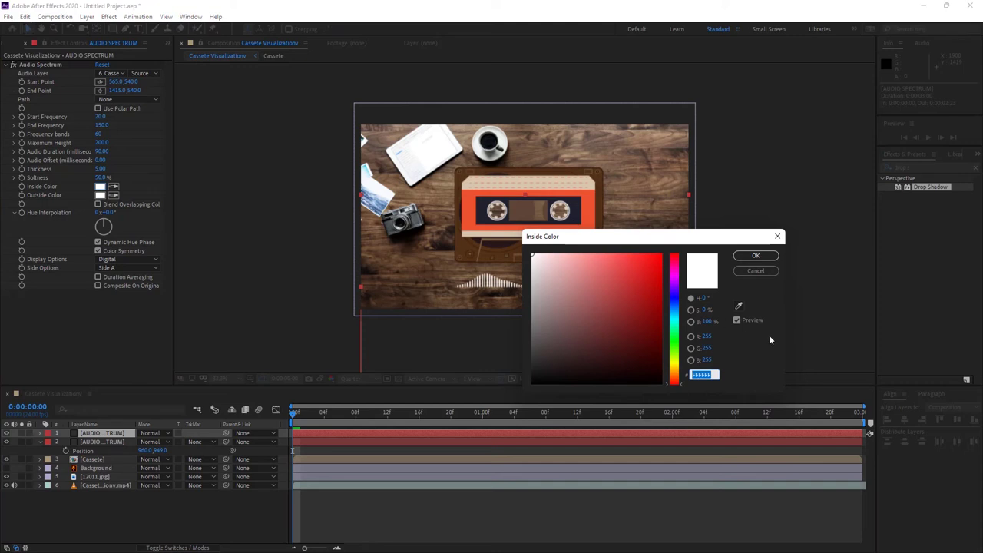
click(739, 306)
click(593, 209)
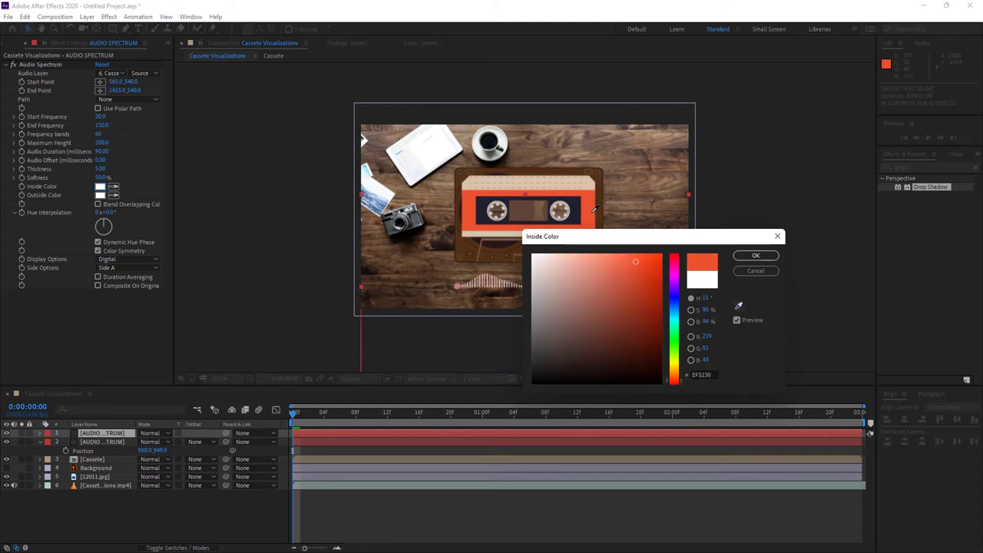
click(756, 255)
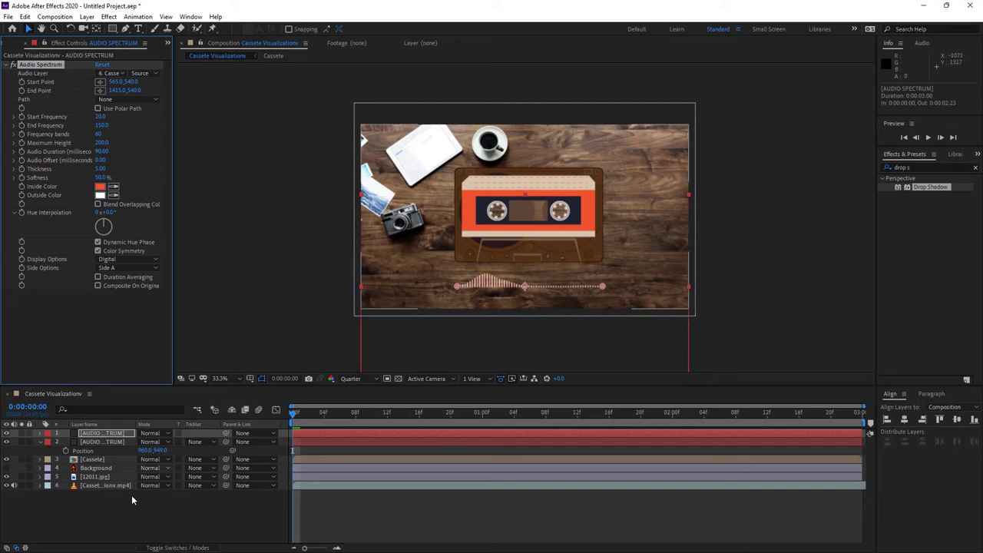
key(space)
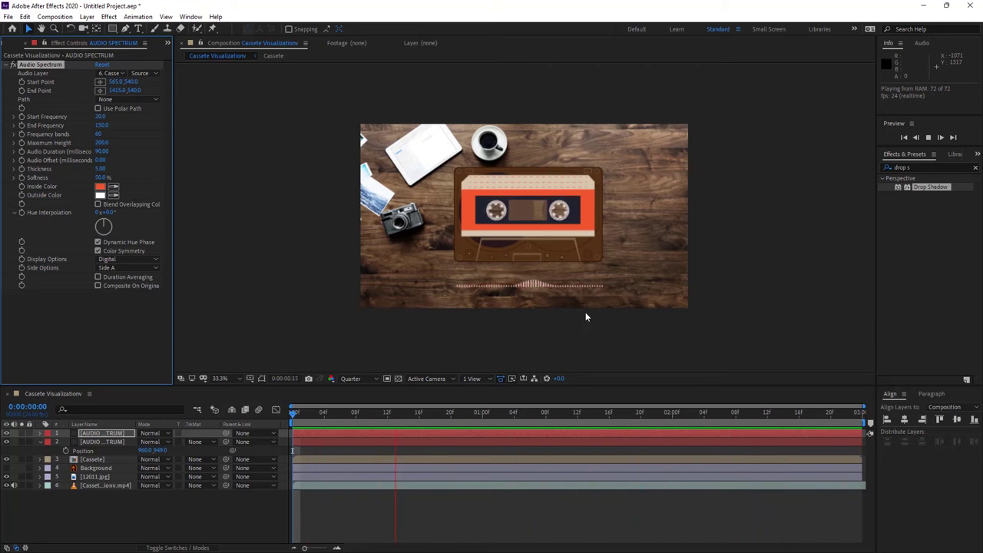
key(space)
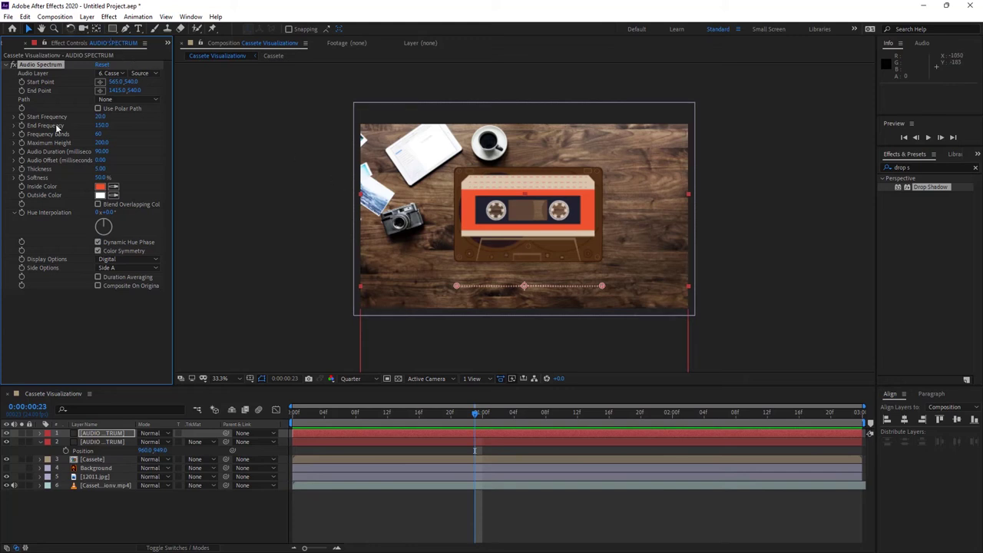
Change the composition Duration to 0:00:30:00 in Composition Settings
click(121, 507)
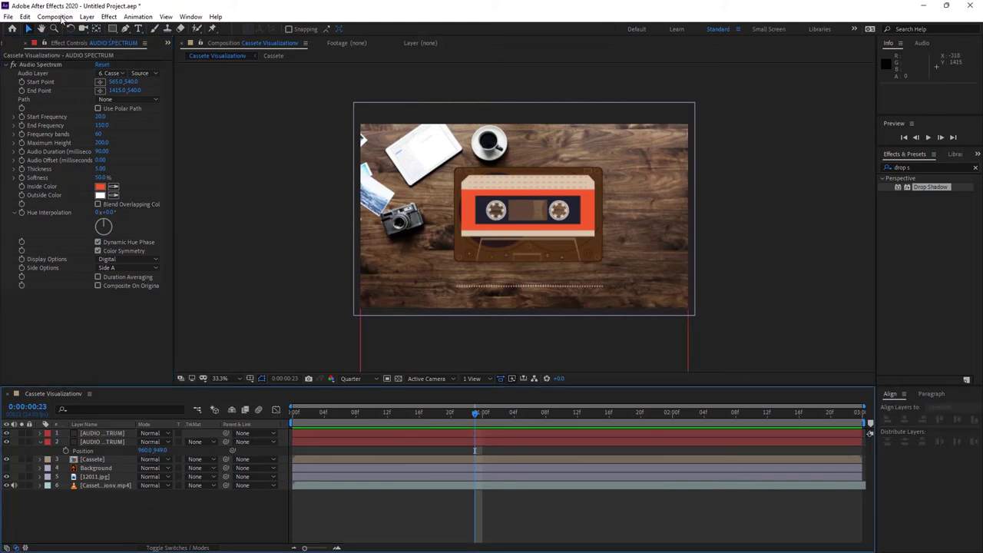
click(57, 16)
click(85, 43)
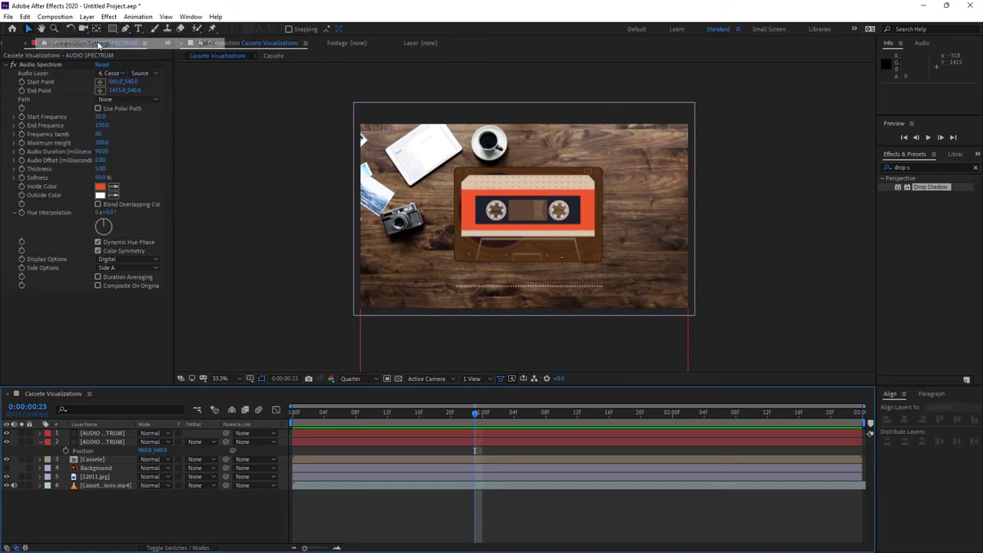
click(355, 258)
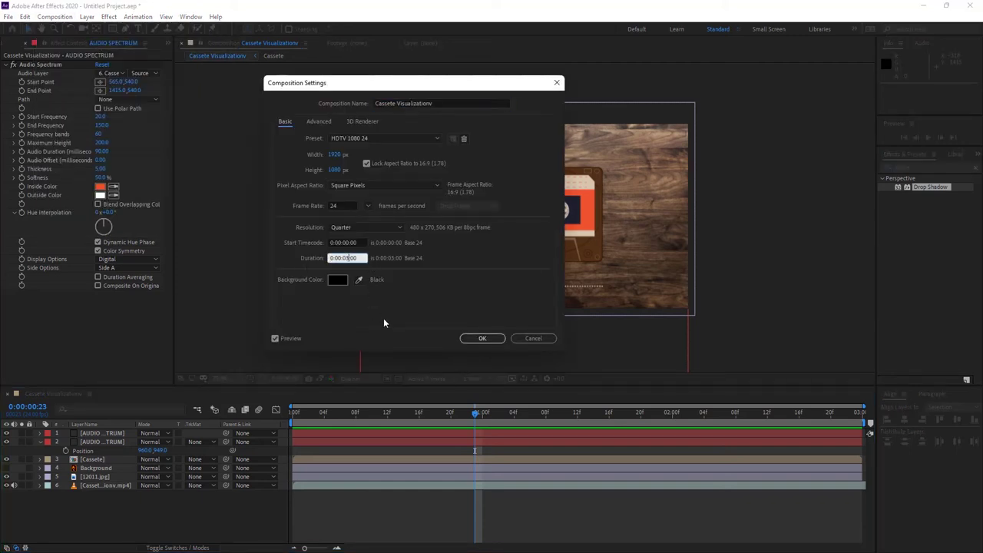
text(30)
key(Return)
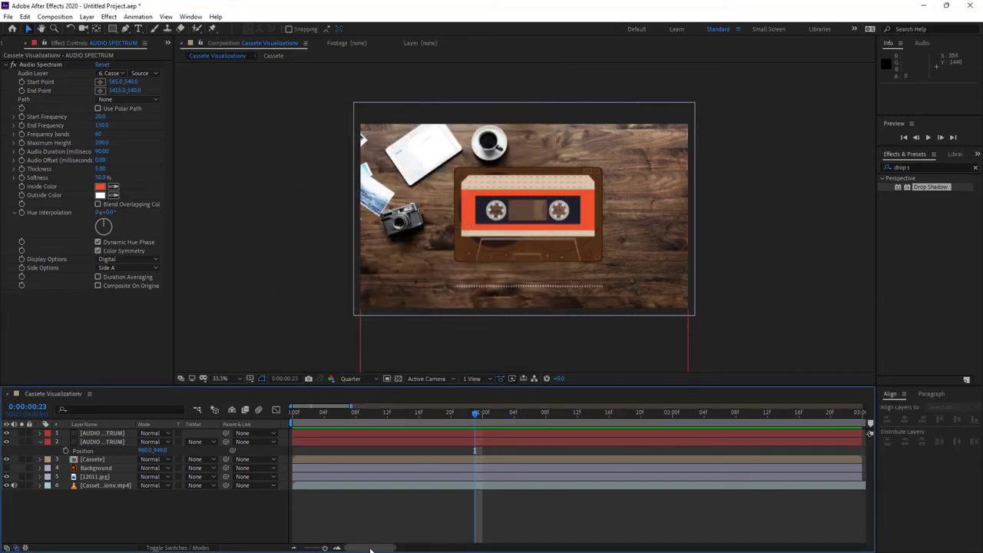
Extend the 12011.jpg photo layer to the 30-second end of the timeline
drag(369, 549, 405, 548)
drag(335, 477, 836, 477)
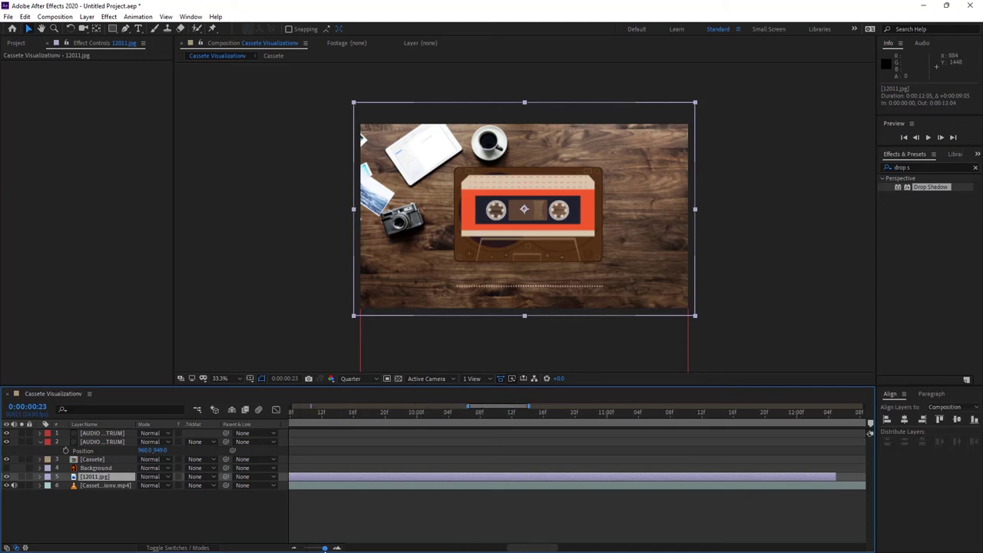
drag(324, 549, 304, 548)
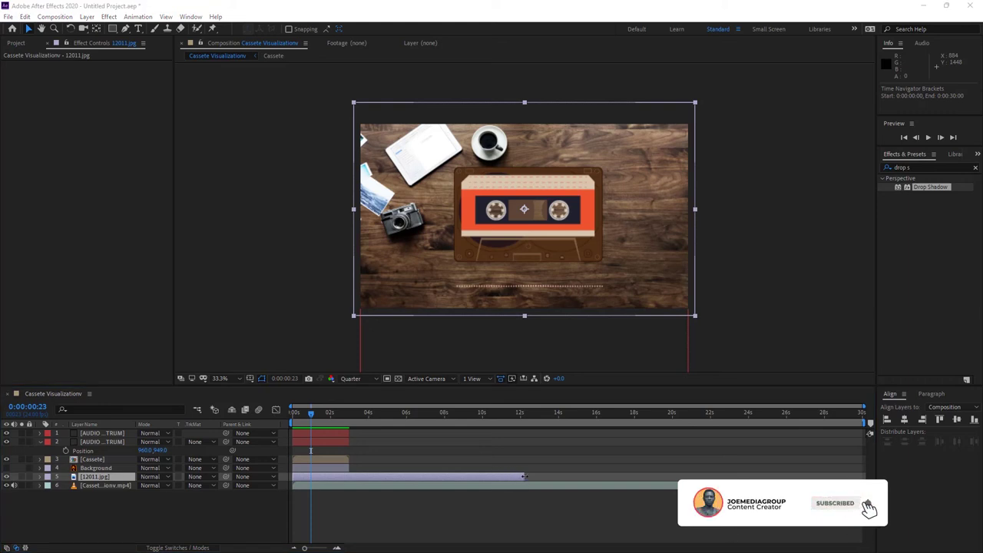
drag(524, 476, 865, 476)
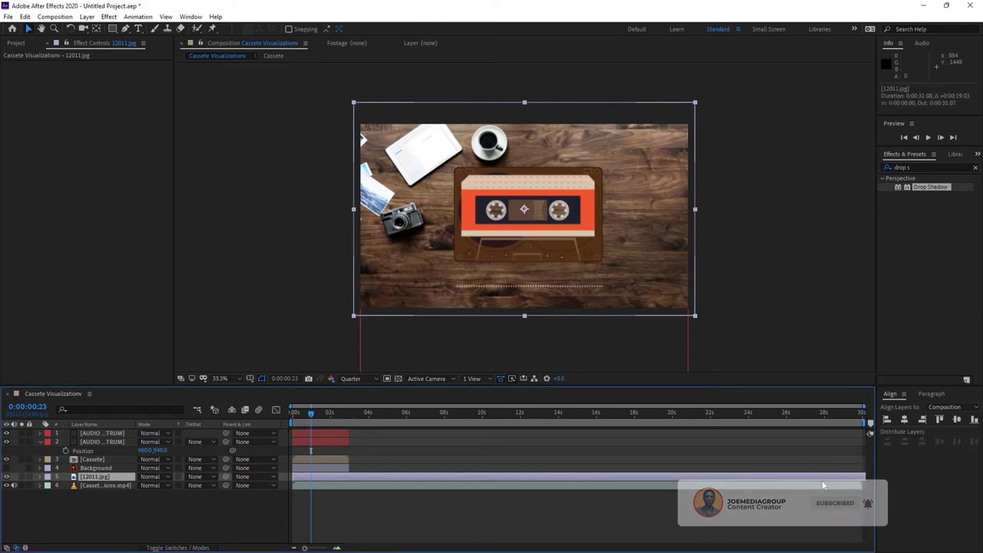
Stretch the Background layer and both AUDIO SPECTRUM layers to the composition end
click(360, 468)
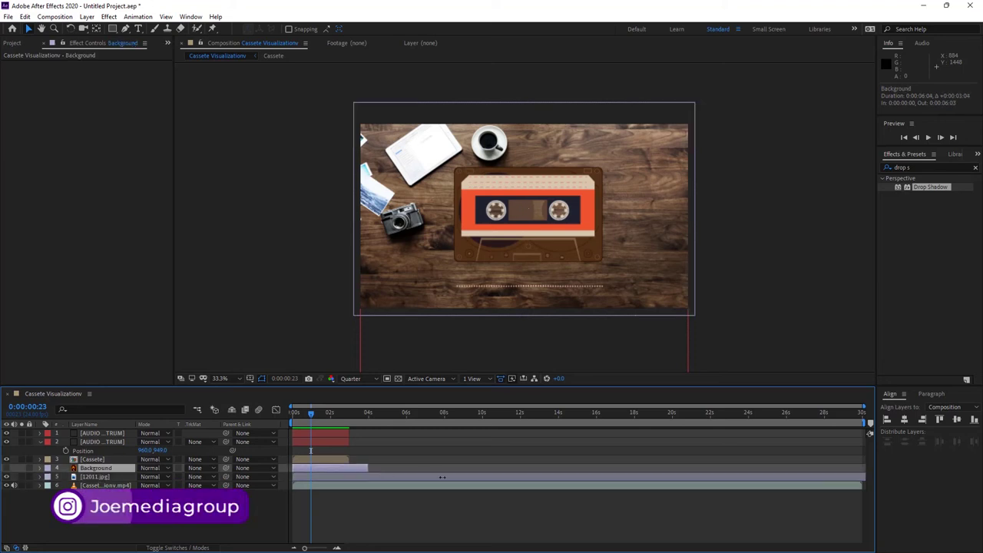
drag(442, 477, 866, 468)
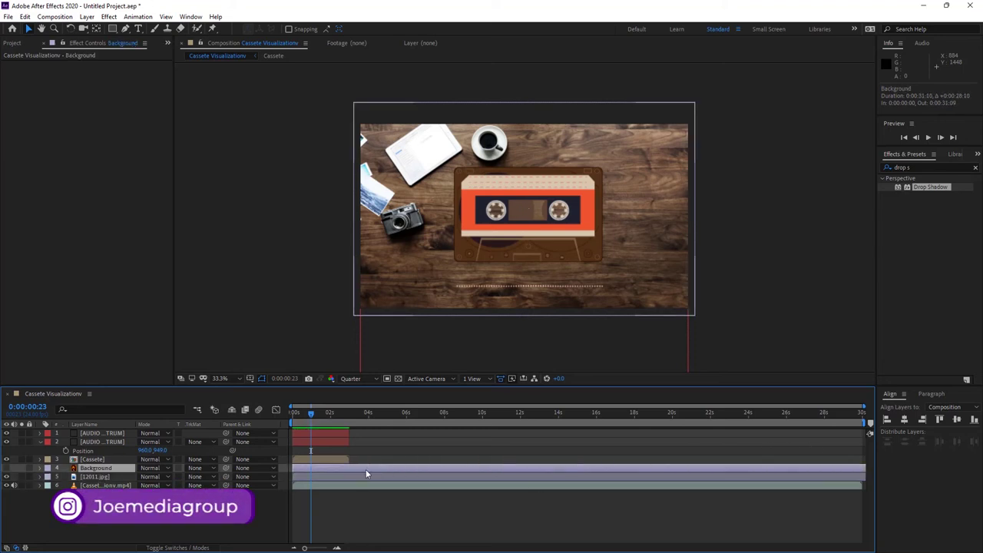
click(329, 459)
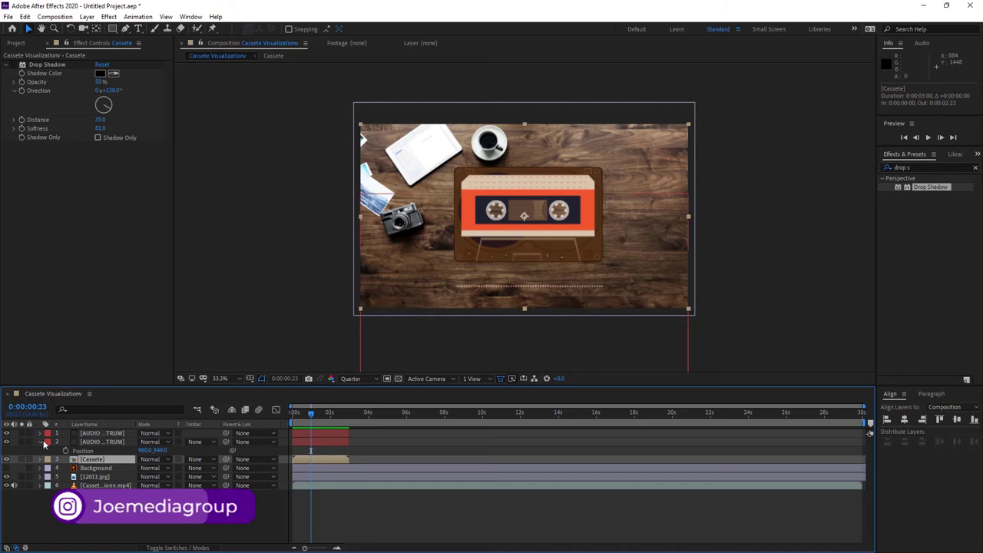
click(40, 442)
drag(349, 442, 867, 441)
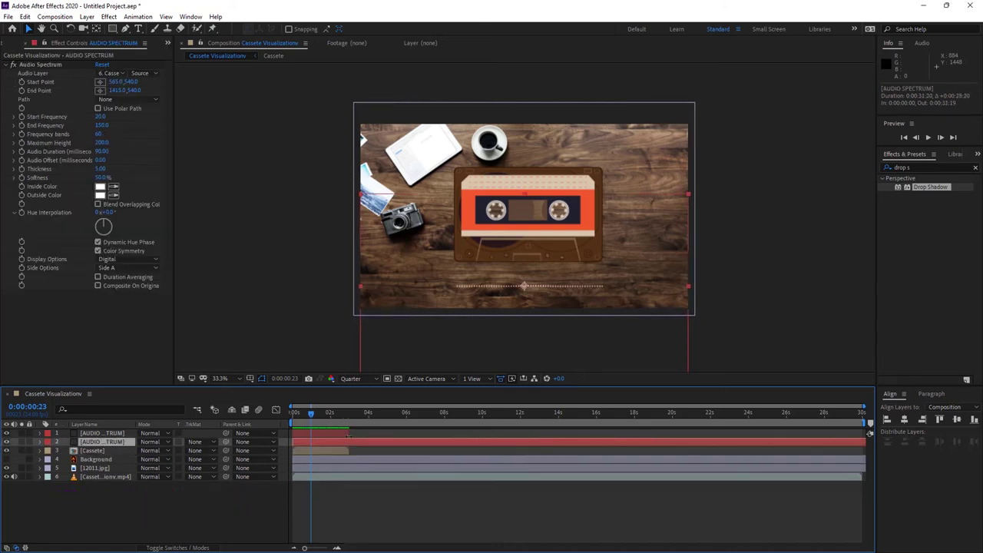
drag(349, 433, 870, 433)
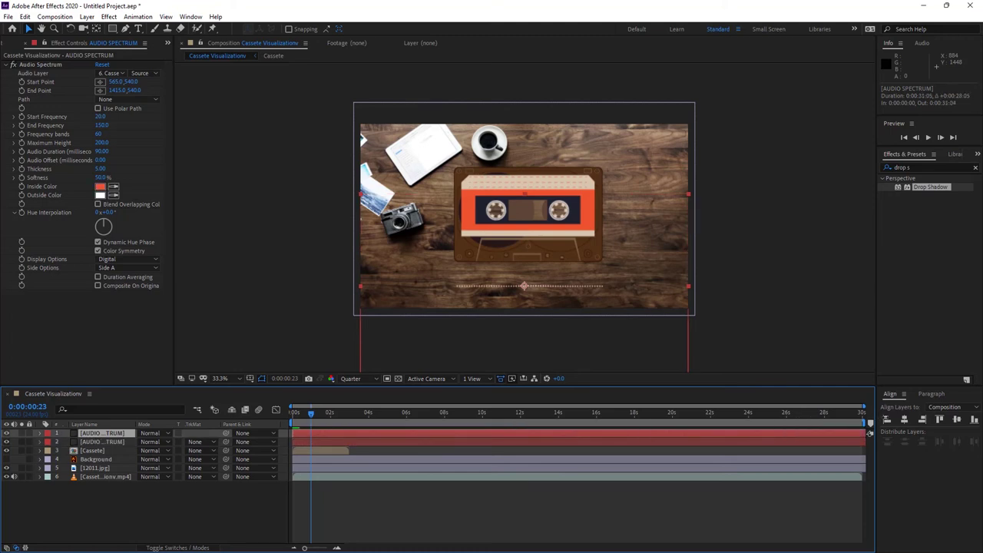
click(315, 450)
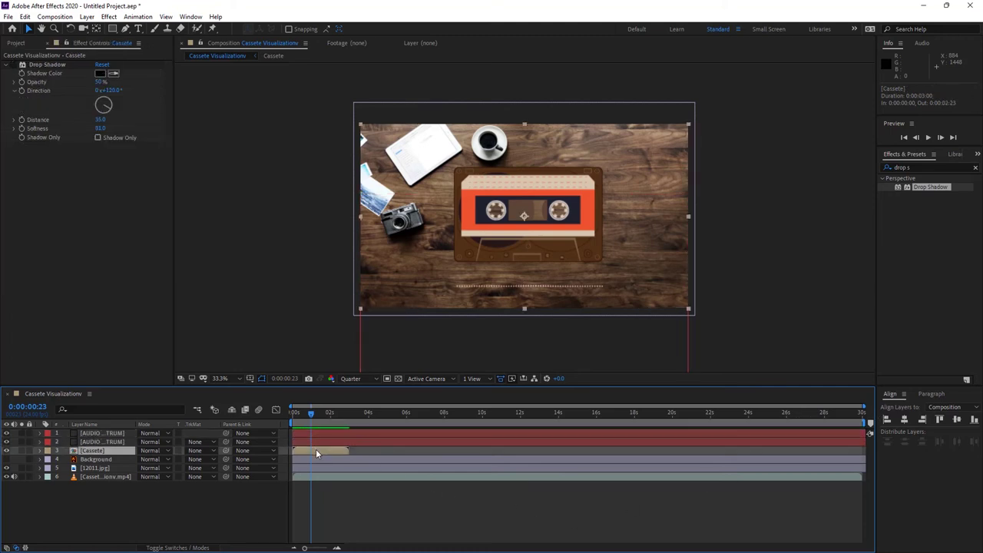
Inside the Cassete precomp, change the composition duration from 3 to 30 seconds
double_click(316, 451)
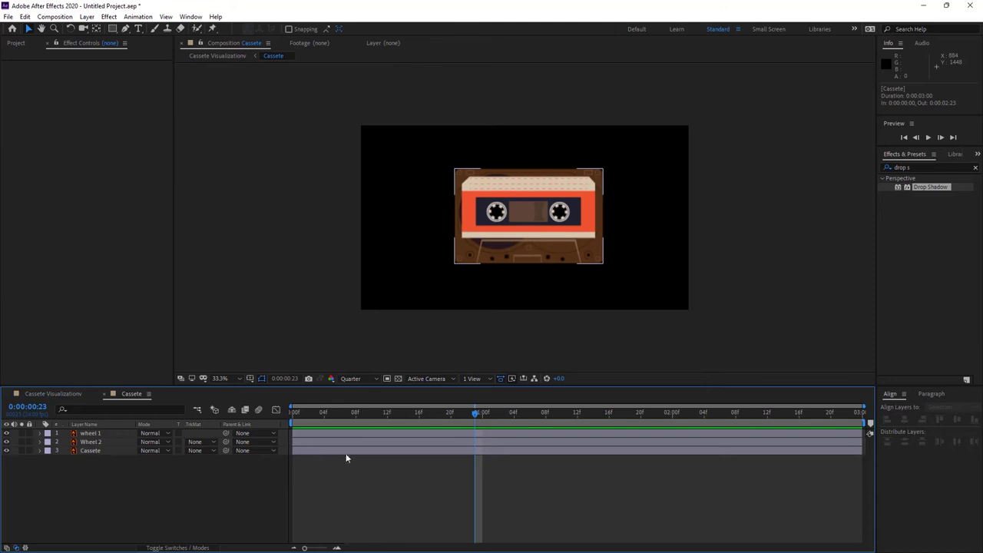
click(55, 17)
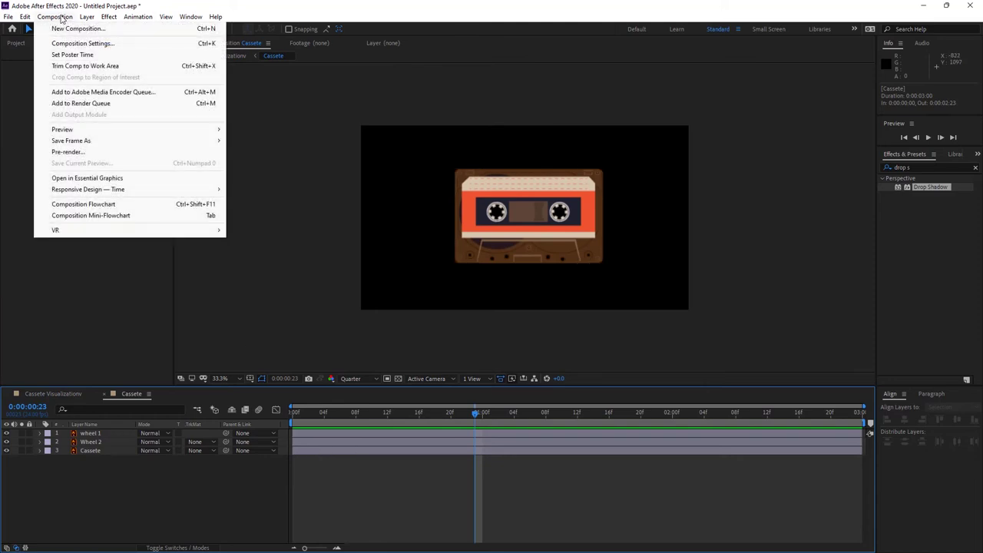
click(77, 42)
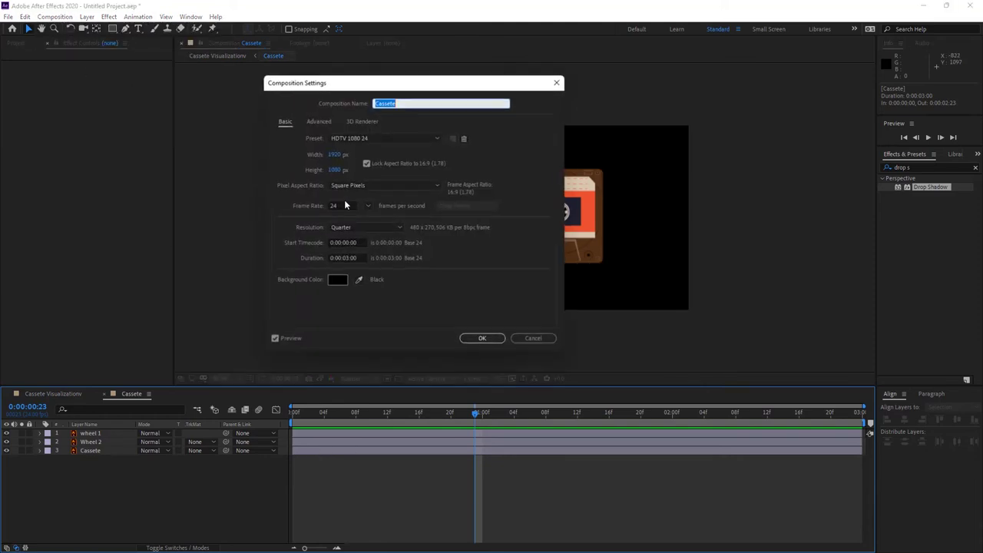
click(350, 258)
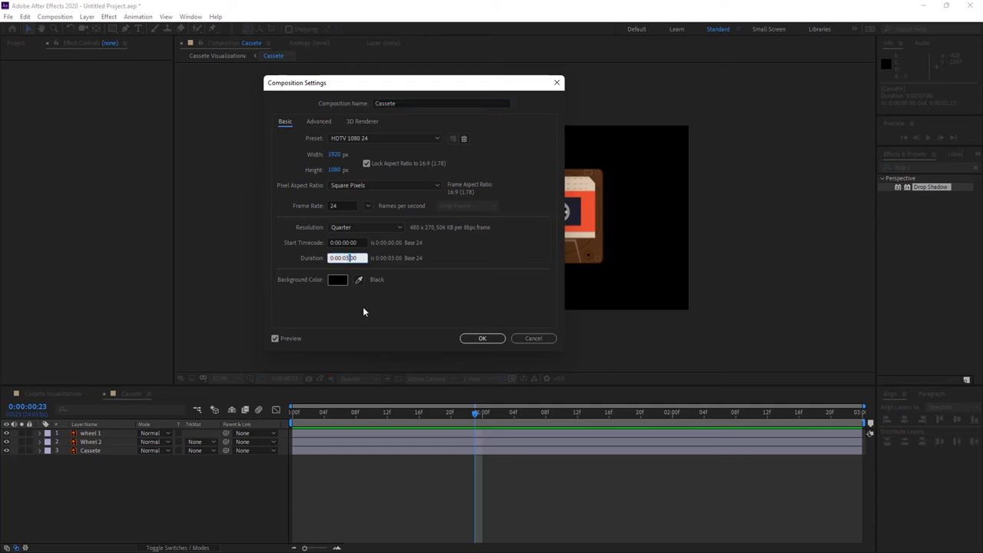
key(BackSpace)
text(30)
key(Return)
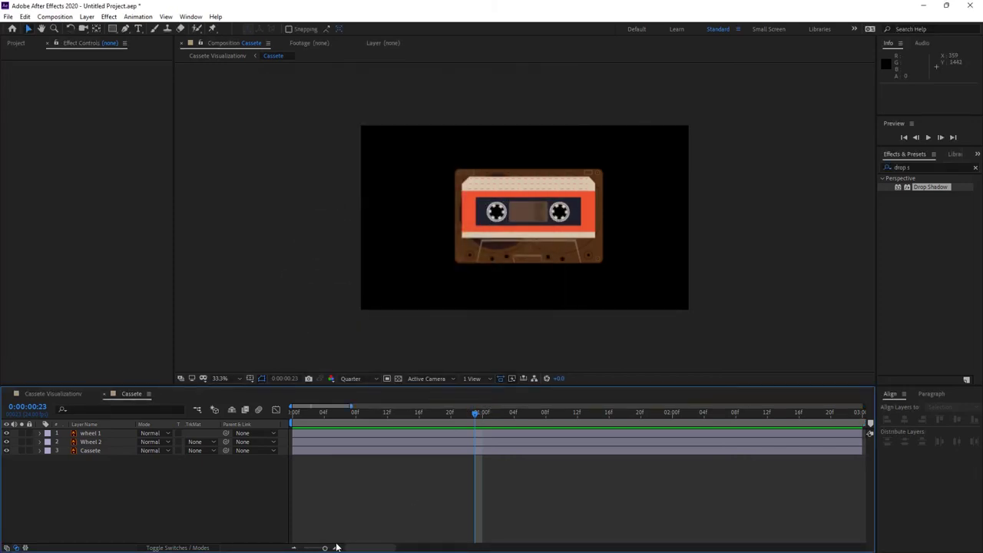
Extend the Cassete, Wheel 2 and wheel 1 layers, and the Cassete layer in Cassete Visualization, to 30 s
drag(326, 547, 289, 550)
drag(349, 450, 866, 450)
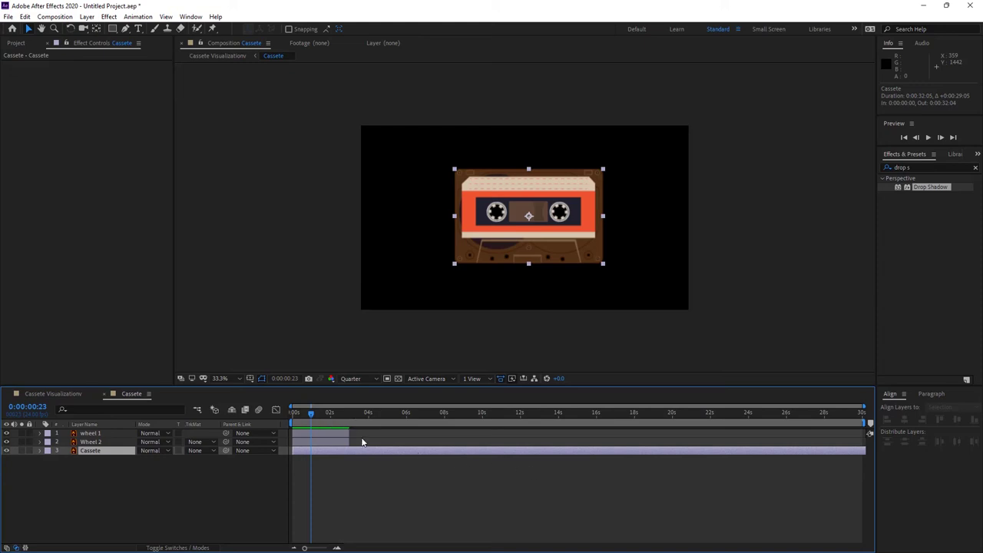
drag(349, 442, 866, 442)
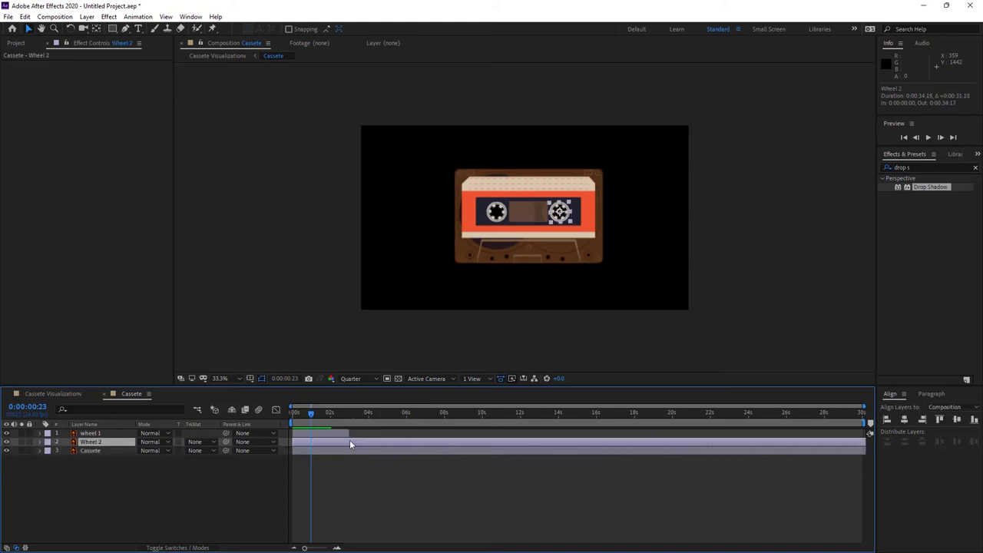
drag(350, 433, 866, 434)
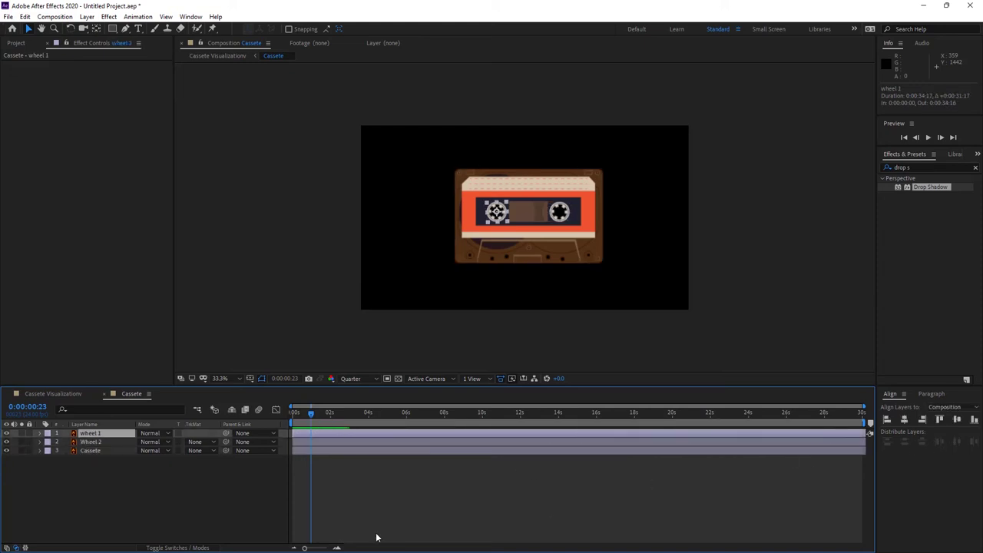
click(65, 392)
drag(350, 450, 864, 450)
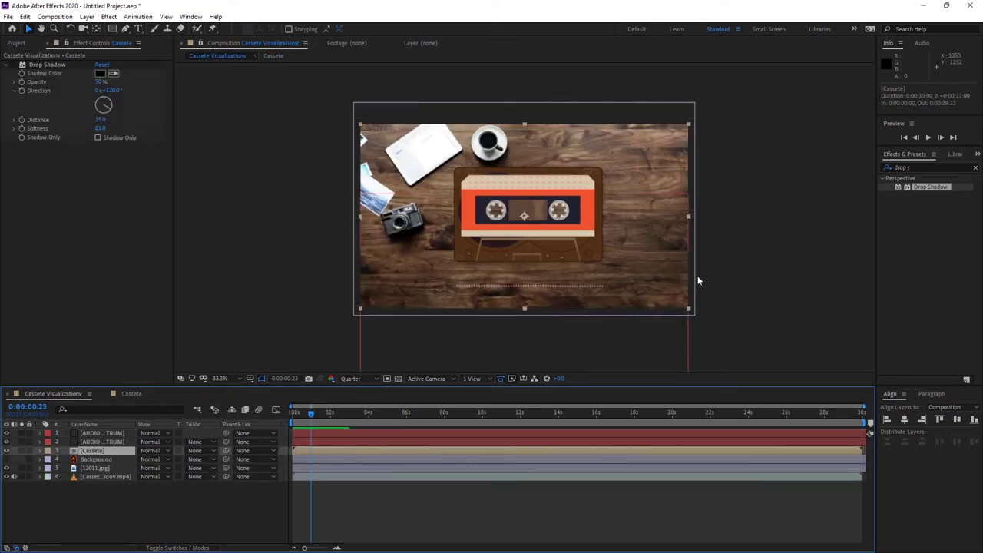
key(space)
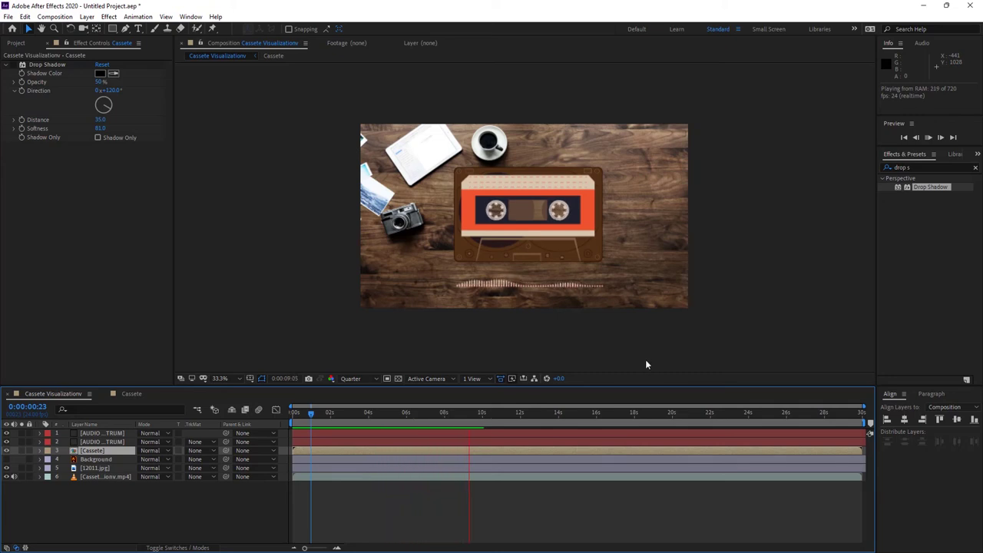
key(space)
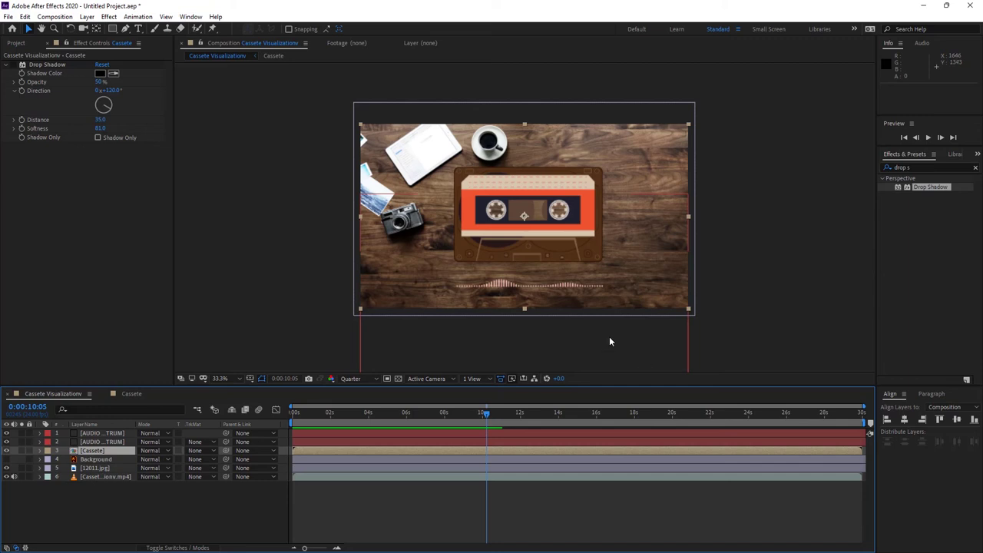
click(17, 66)
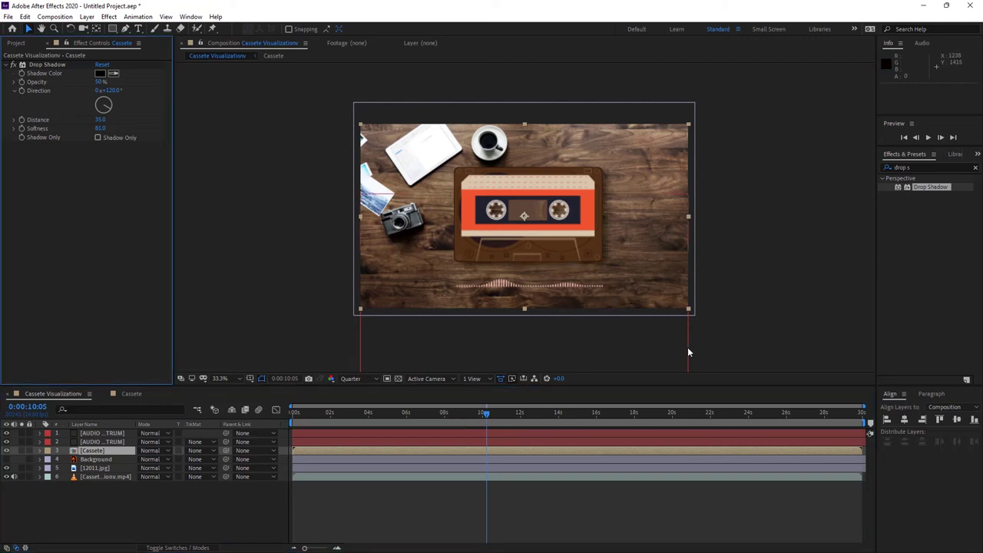
Add the Cassete Visualization composition to the Render Queue with Ctrl+M
click(54, 17)
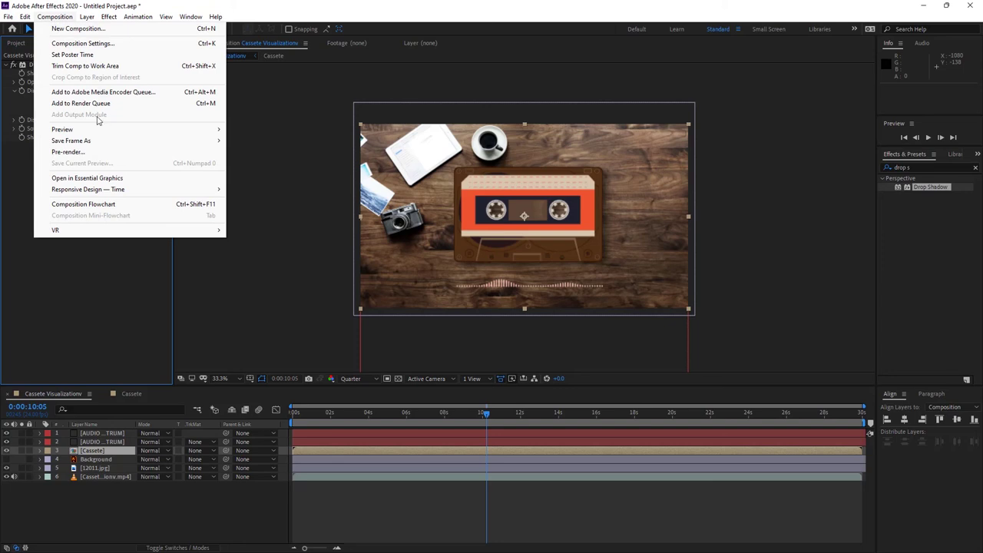
click(278, 254)
key(ctrl+m)
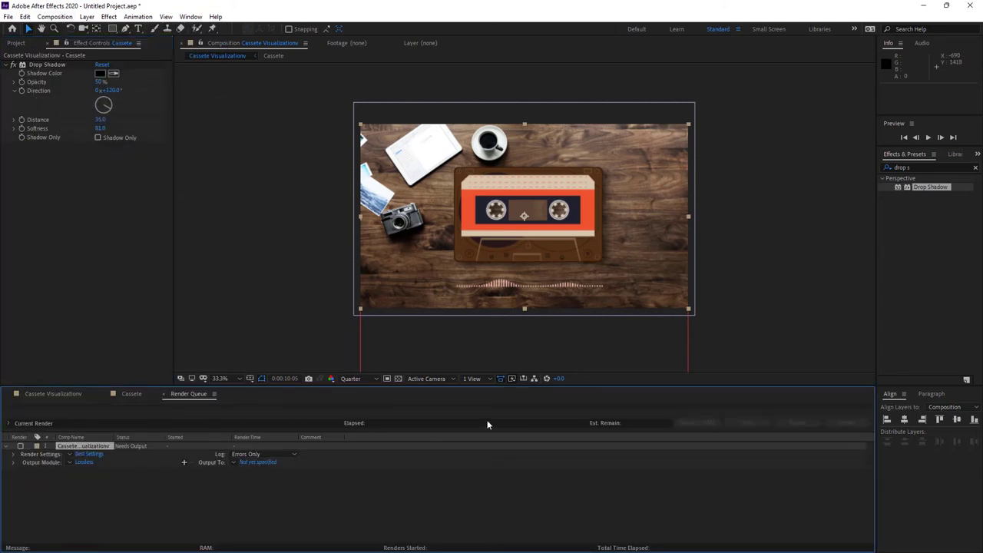
Use Best Settings with Full resolution and field rendering off
click(88, 454)
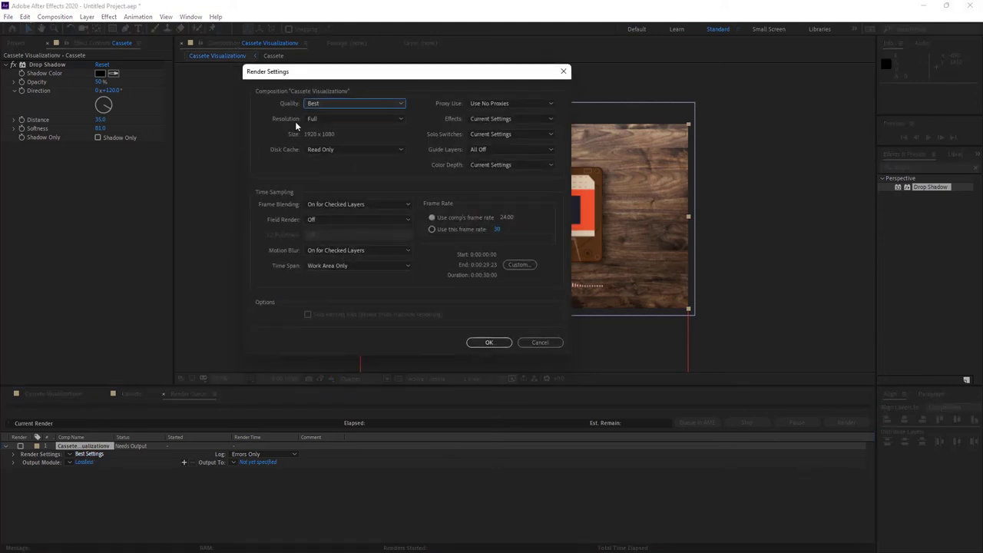
click(345, 117)
key(Escape)
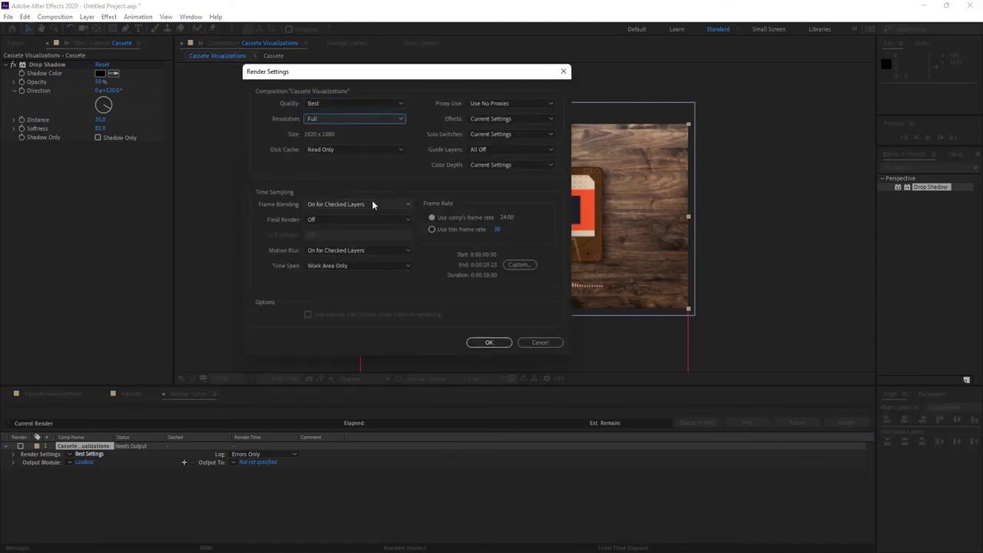
click(343, 220)
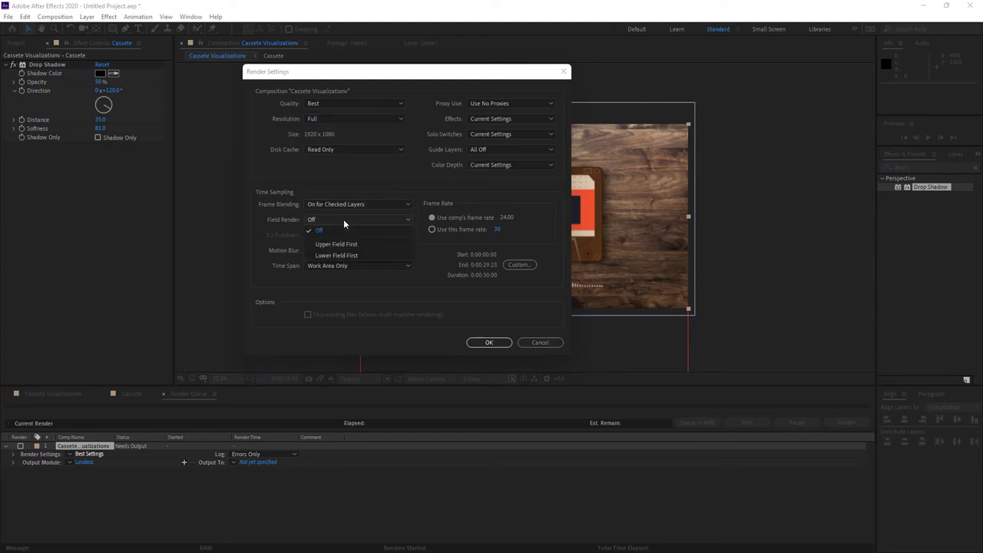
click(343, 219)
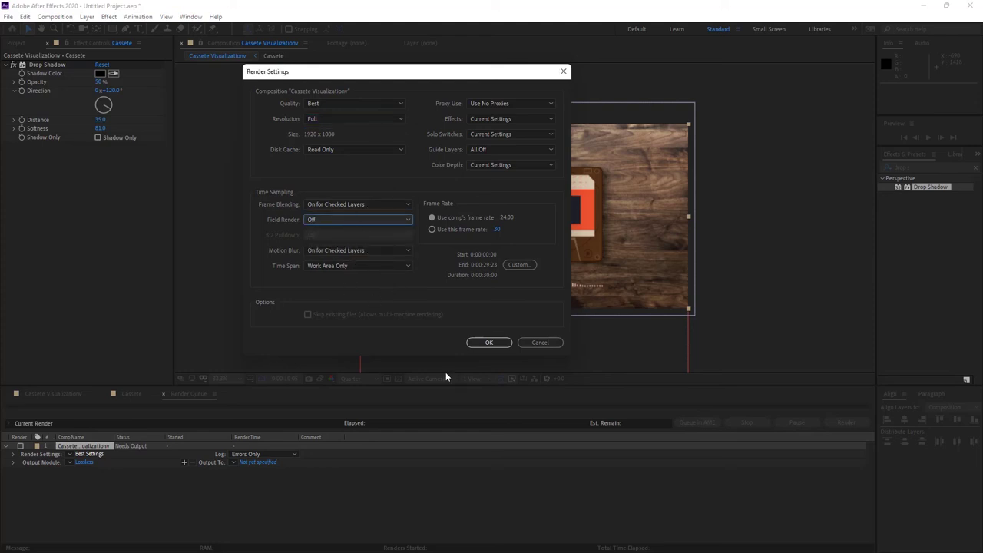
click(489, 342)
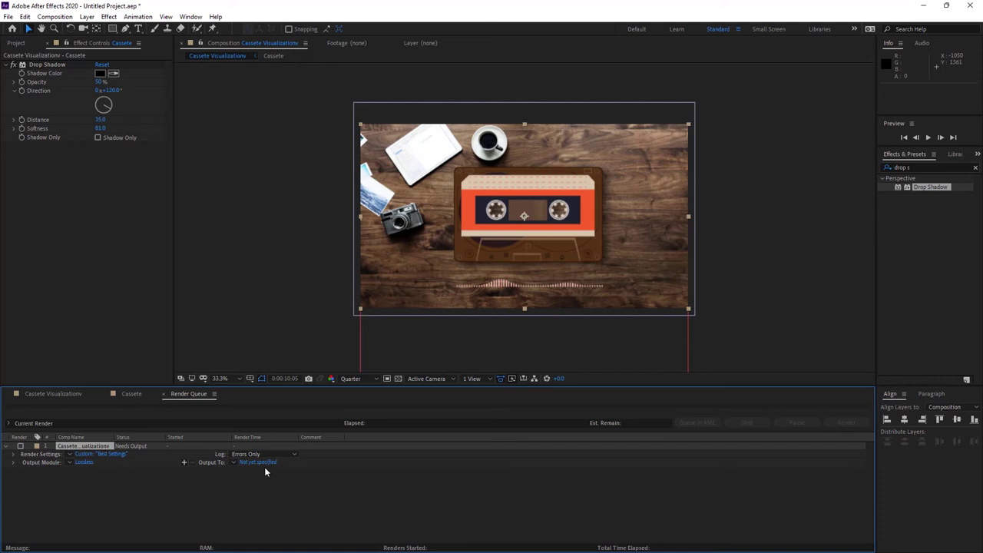
click(83, 462)
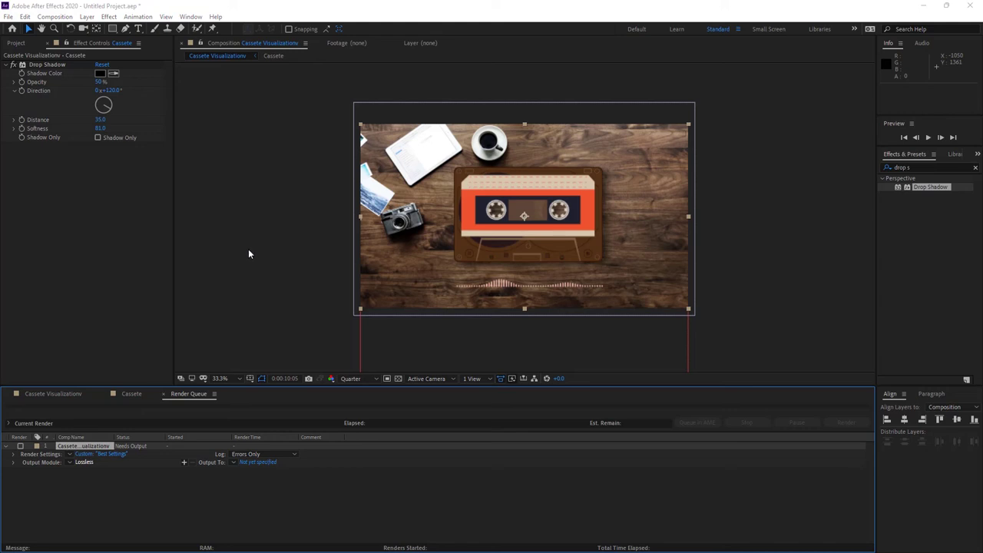
Switch the output module format from Lossless AVI to QuickTime
click(77, 462)
click(379, 75)
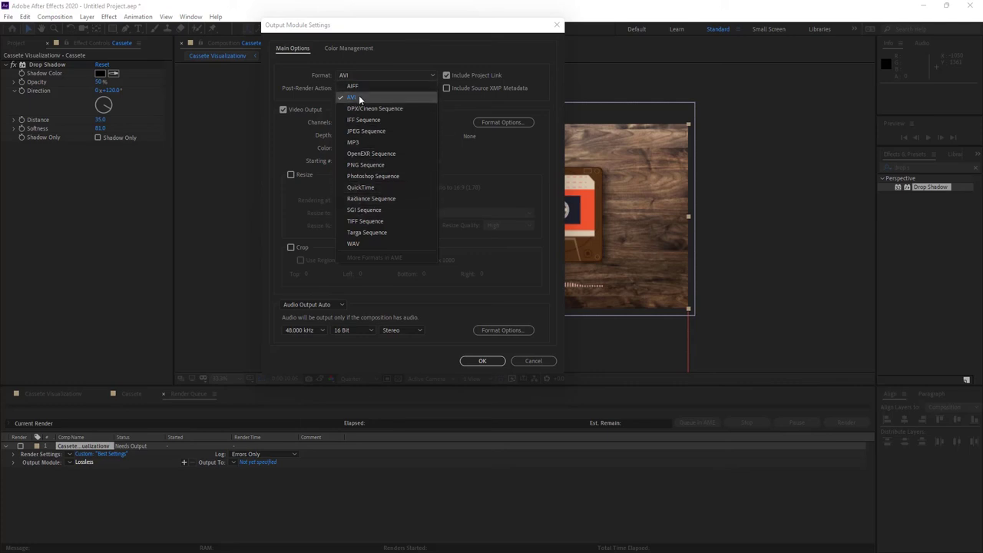
click(362, 187)
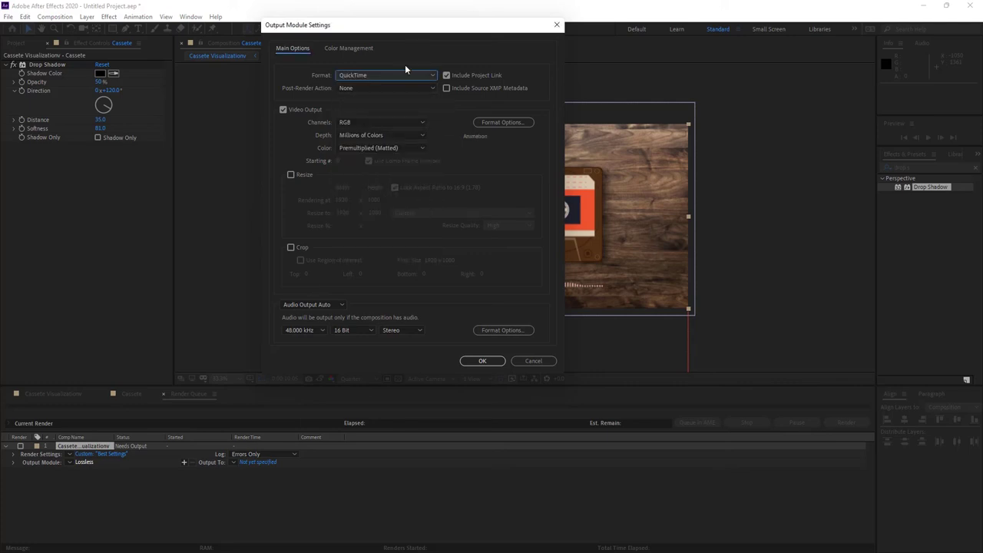
click(479, 361)
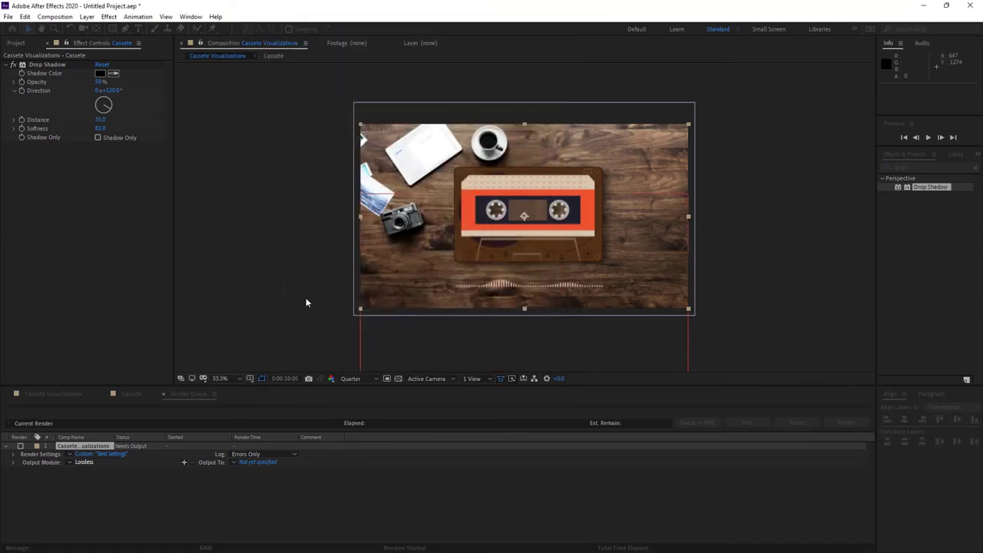
Name the output file 'Cassete Visualizationv tutorial.mov' in the CASSETTE ANIMATION folder
click(254, 462)
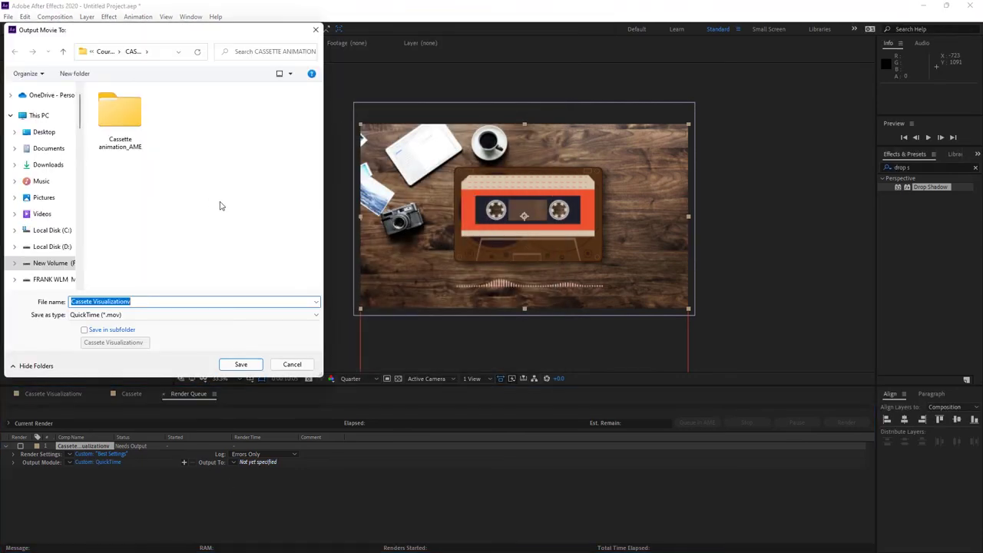
click(150, 300)
key(Return)
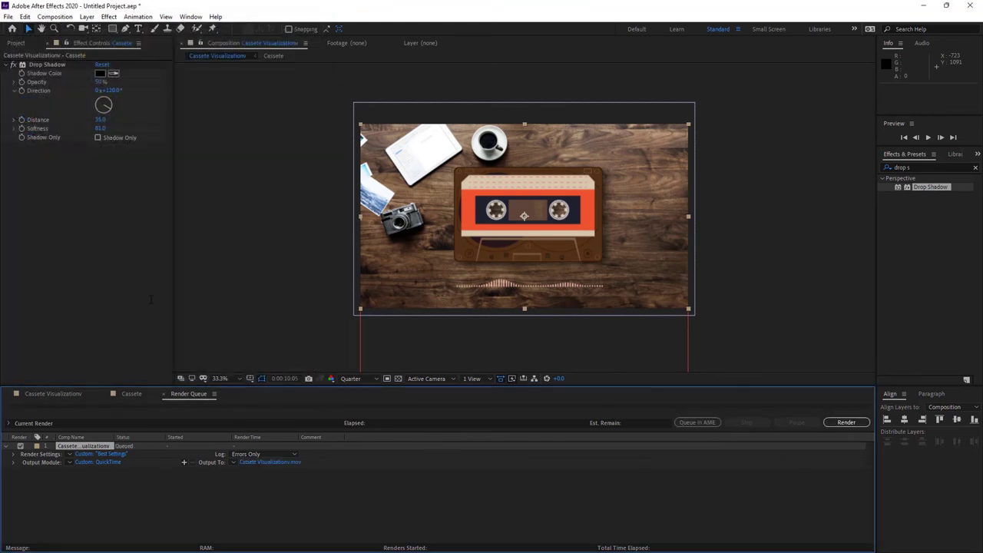
click(271, 462)
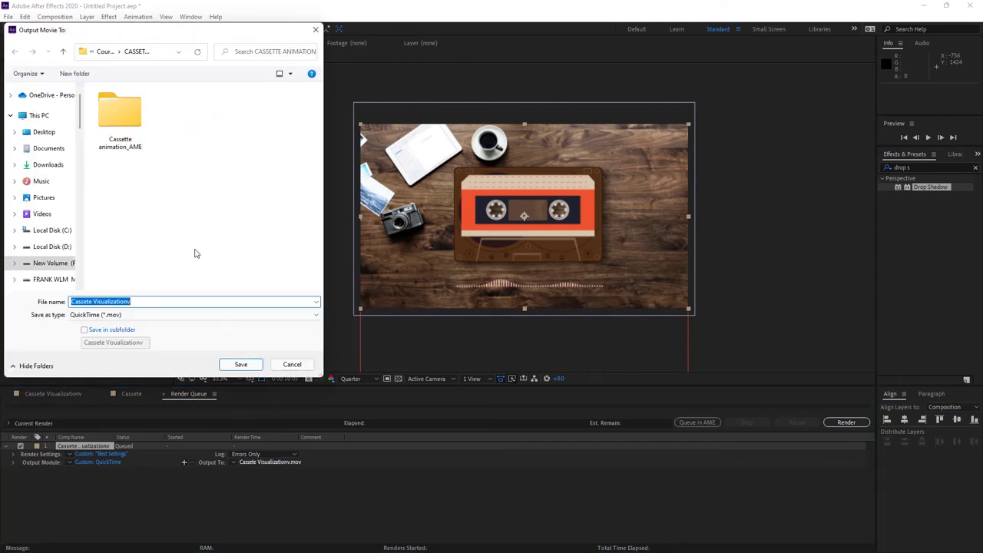
click(155, 301)
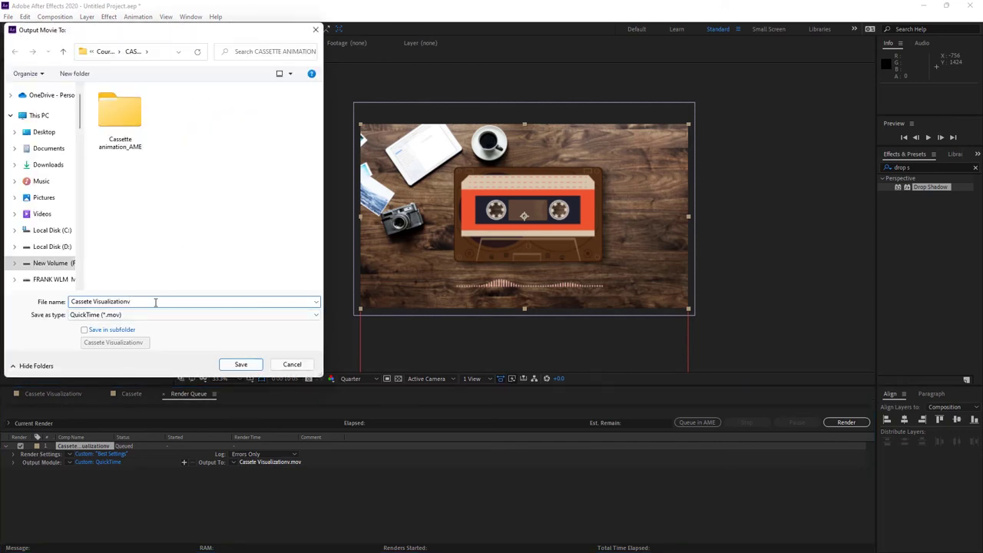
text(tutorial)
key(Return)
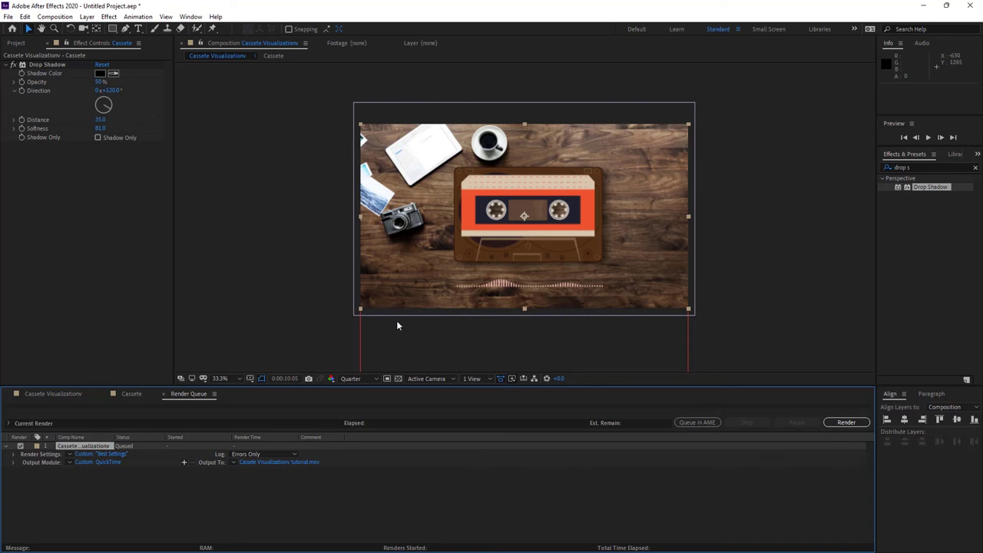
Start rendering the queued Cassete Visualizationv composition to QuickTime
click(846, 422)
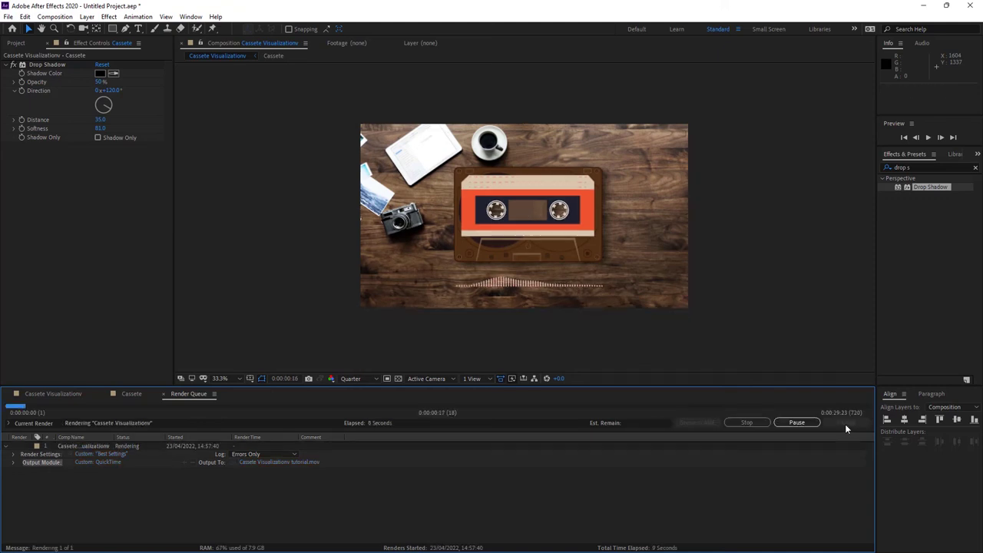